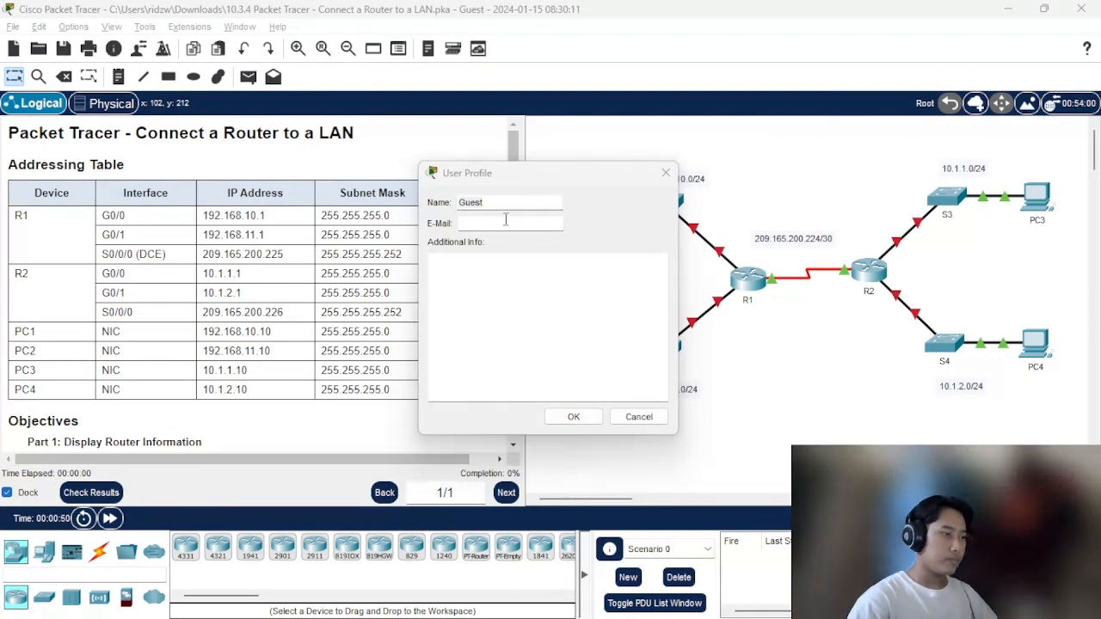
Replace the Guest profile name with the user's full name and enter their e-mail address.
double_click(454, 201)
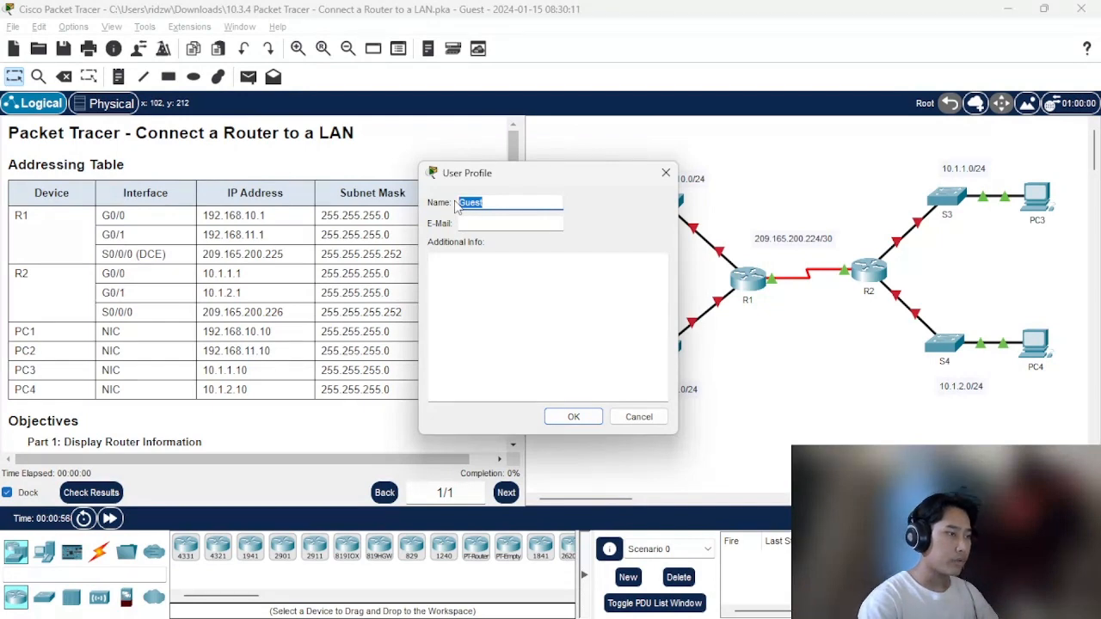
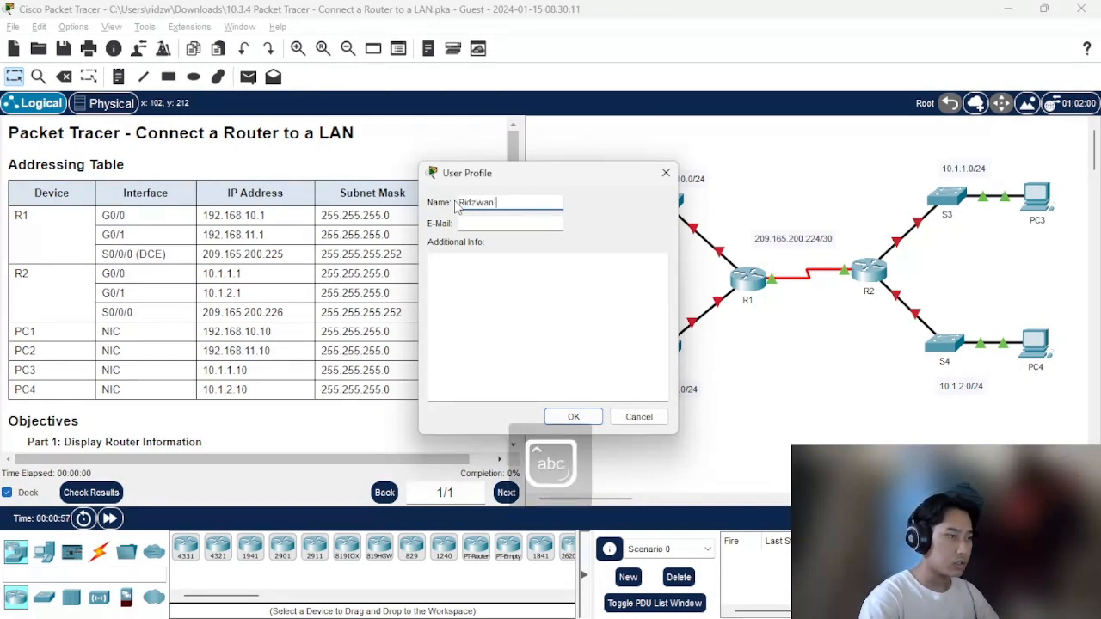
key(Tab)
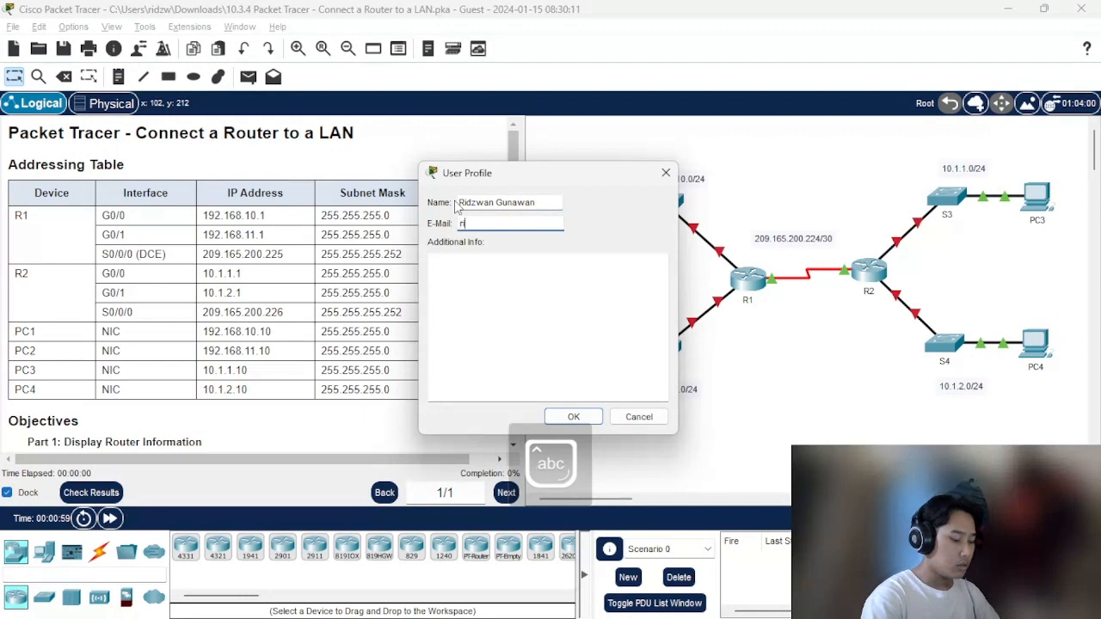
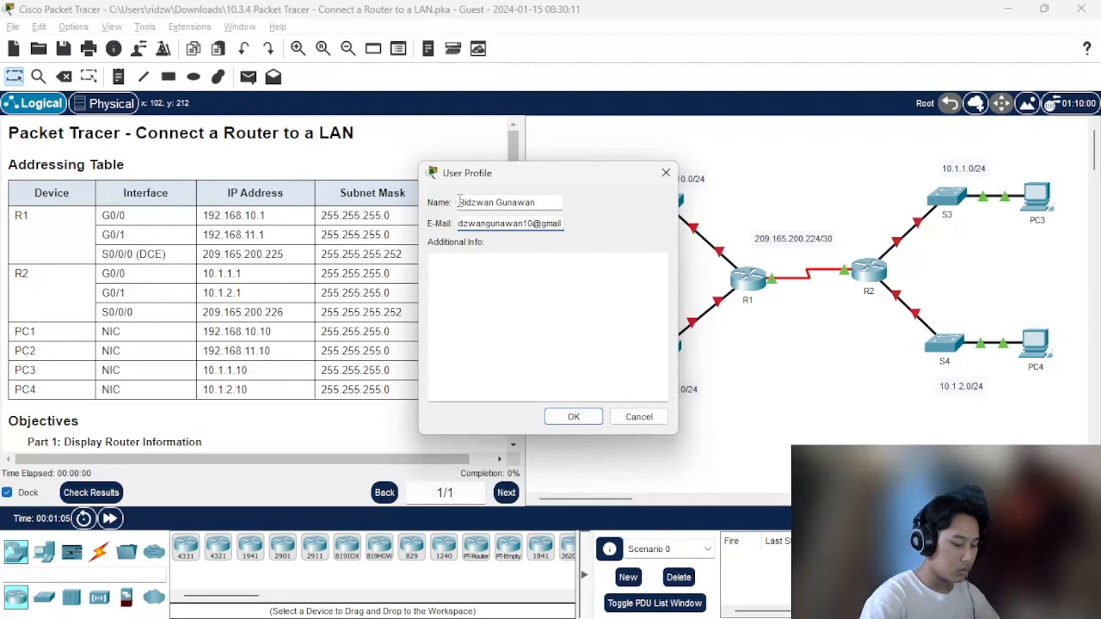
Add the note 'Packet Tracer - Connect a Router to a LAN', save the profile and accept the activity reset.
key(Tab)
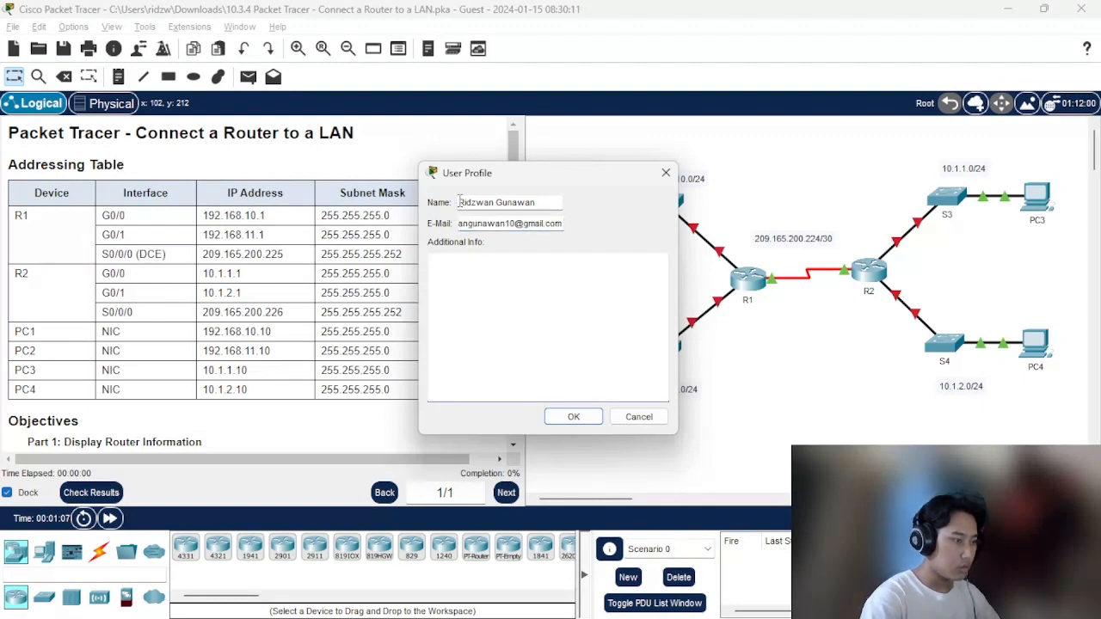
key(Caps_Lock)
text(T)
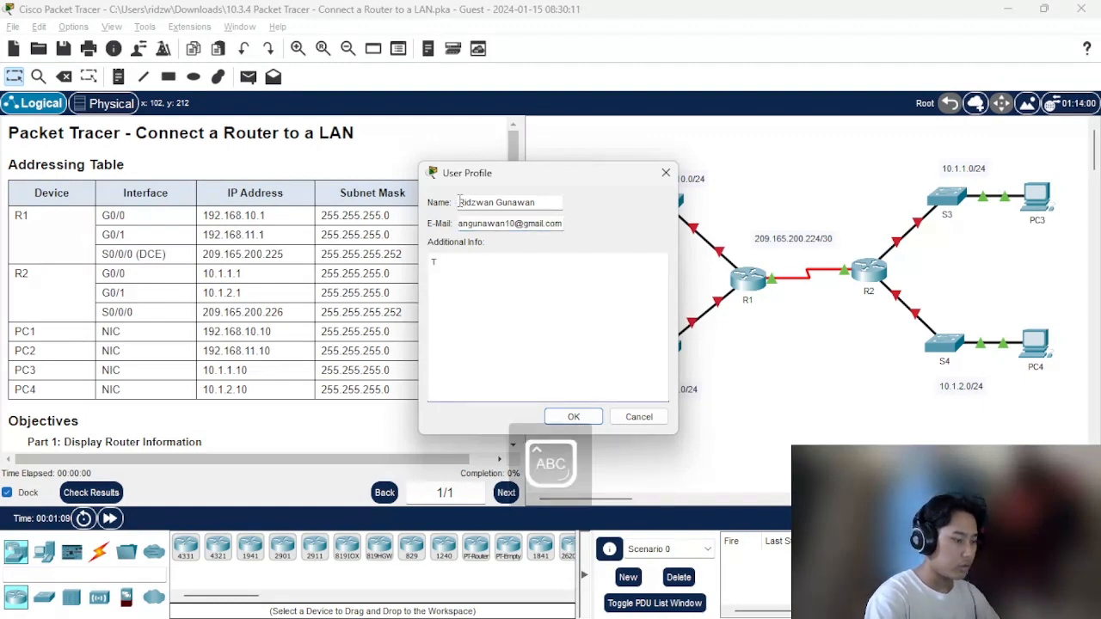
key(Caps_Lock)
text(ra)
text(Packet Trac)
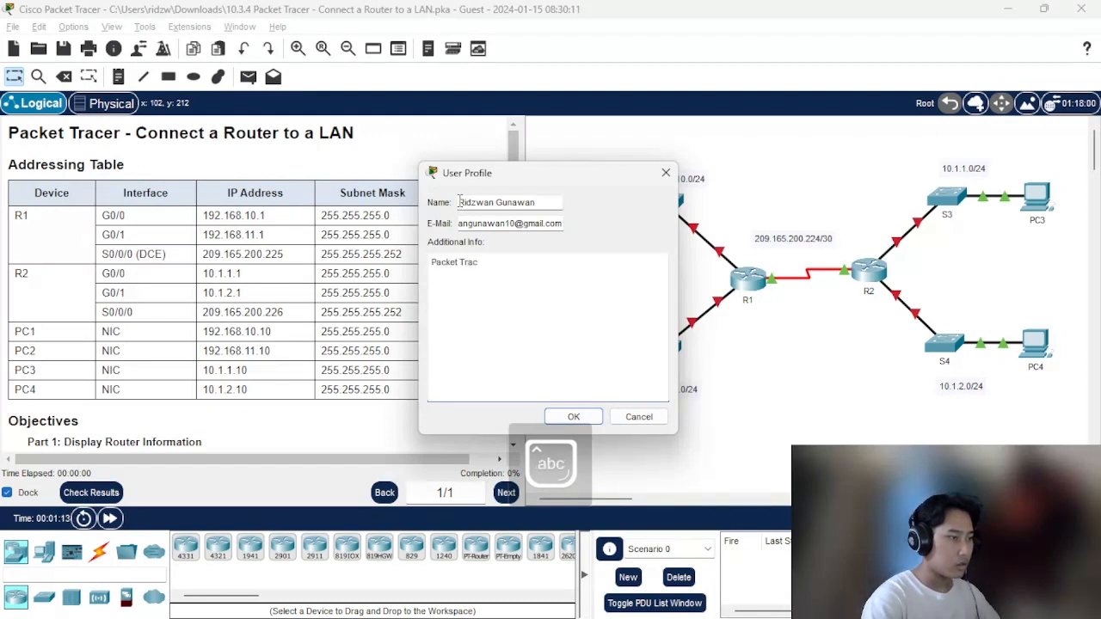
text(er - )
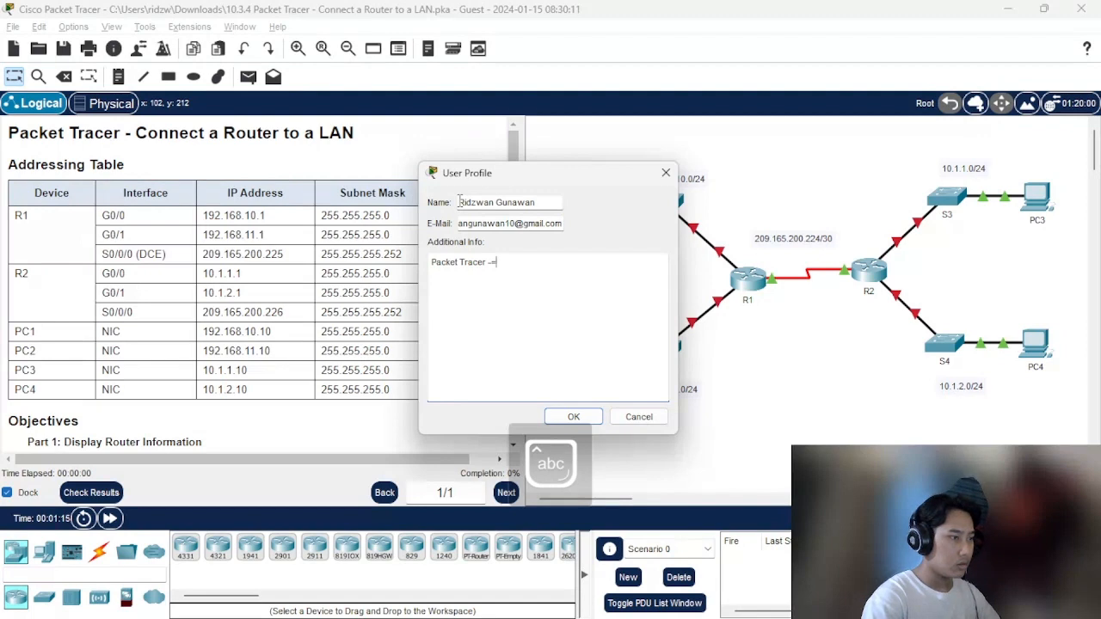
text(Con)
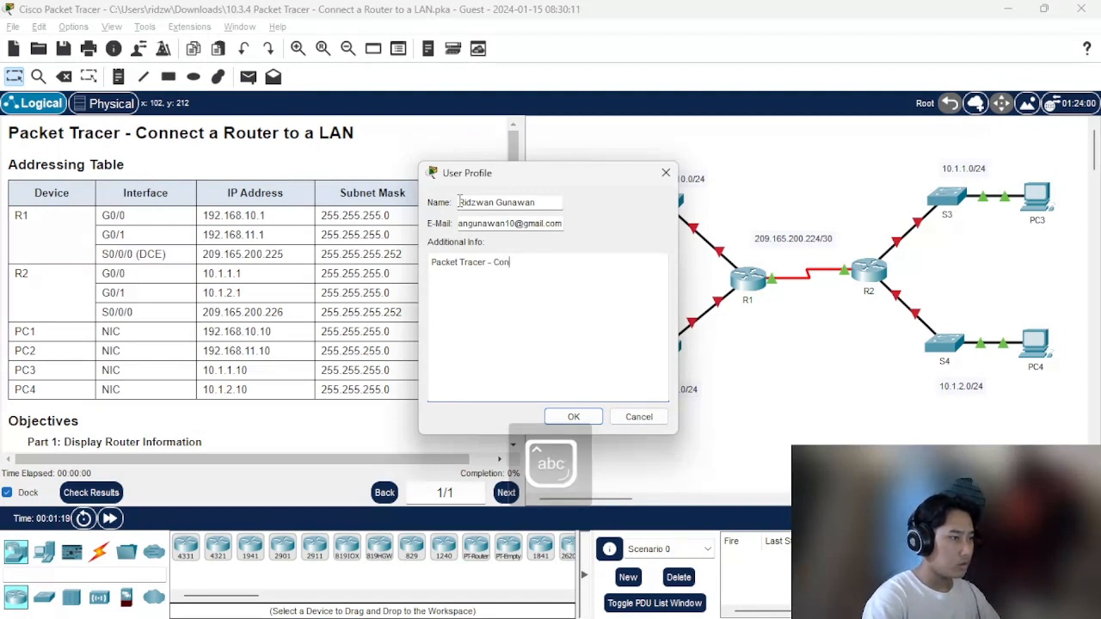
key(BackSpace)
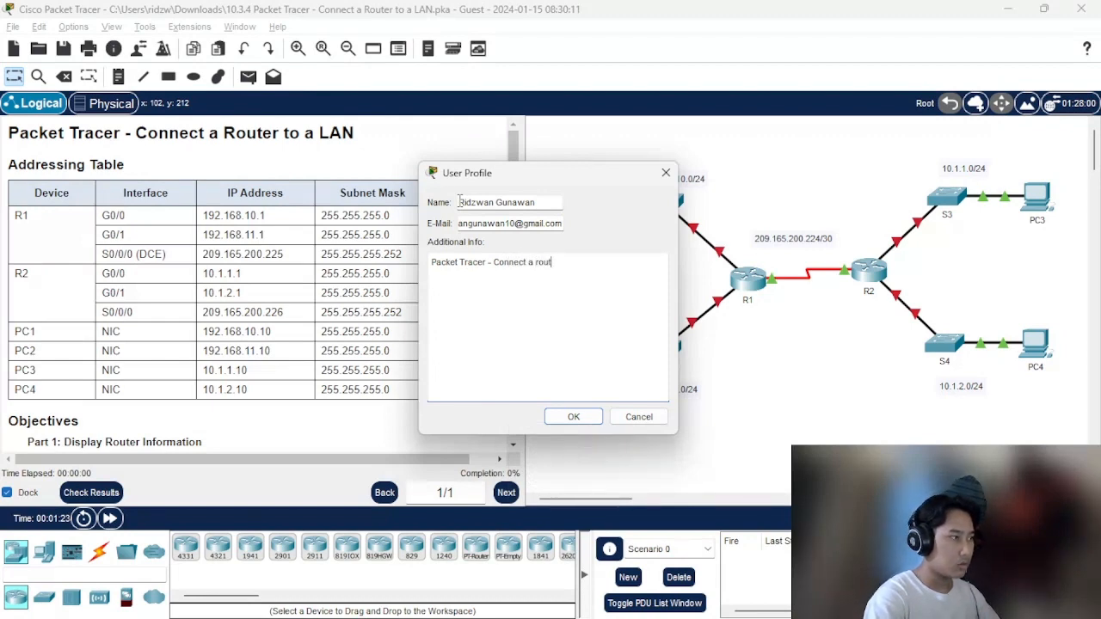
text(Ro)
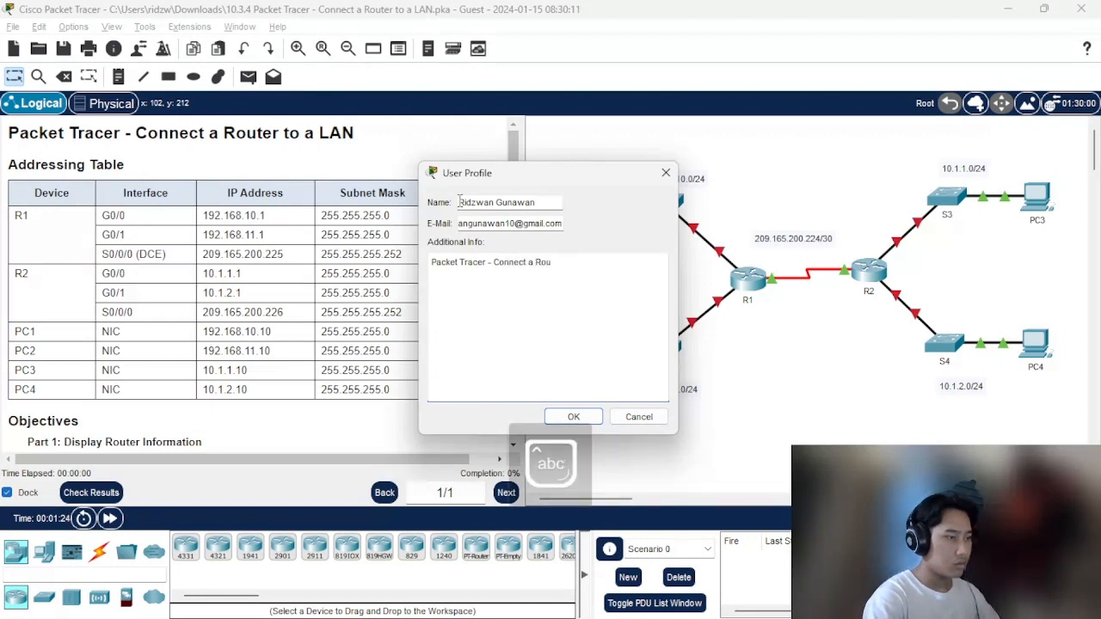
text(uter to a )
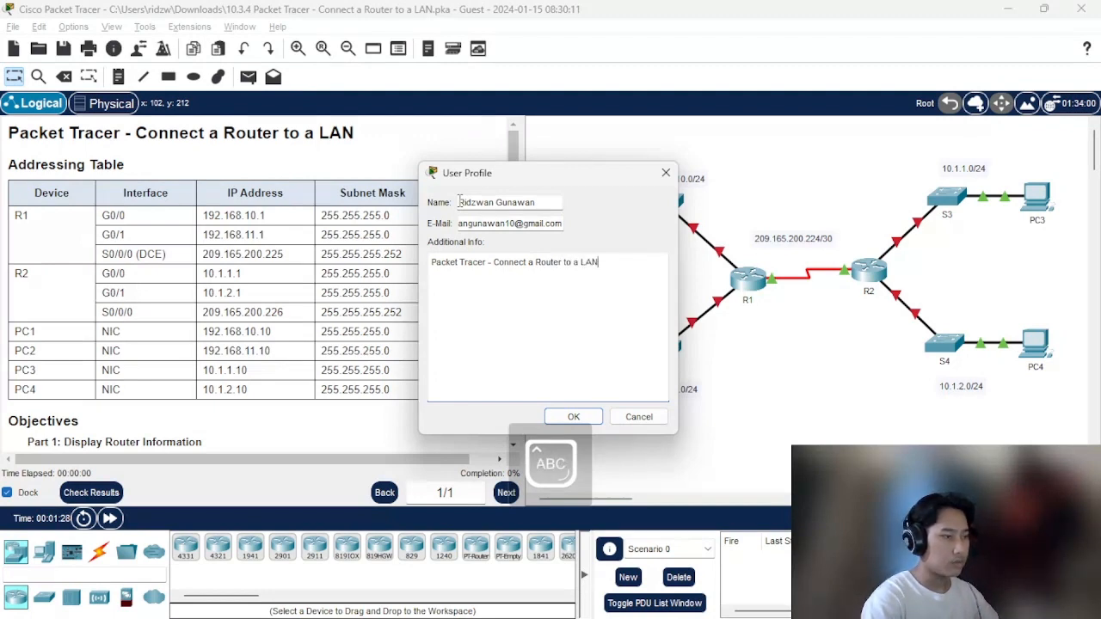
text(LAN)
key(Caps_Lock)
click(574, 417)
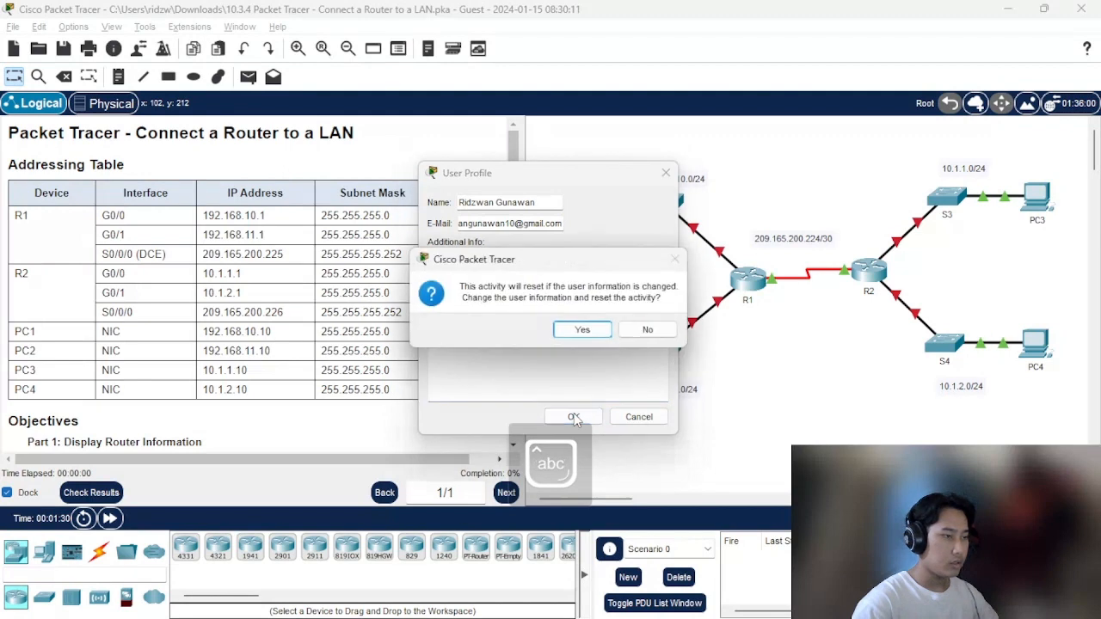
click(583, 330)
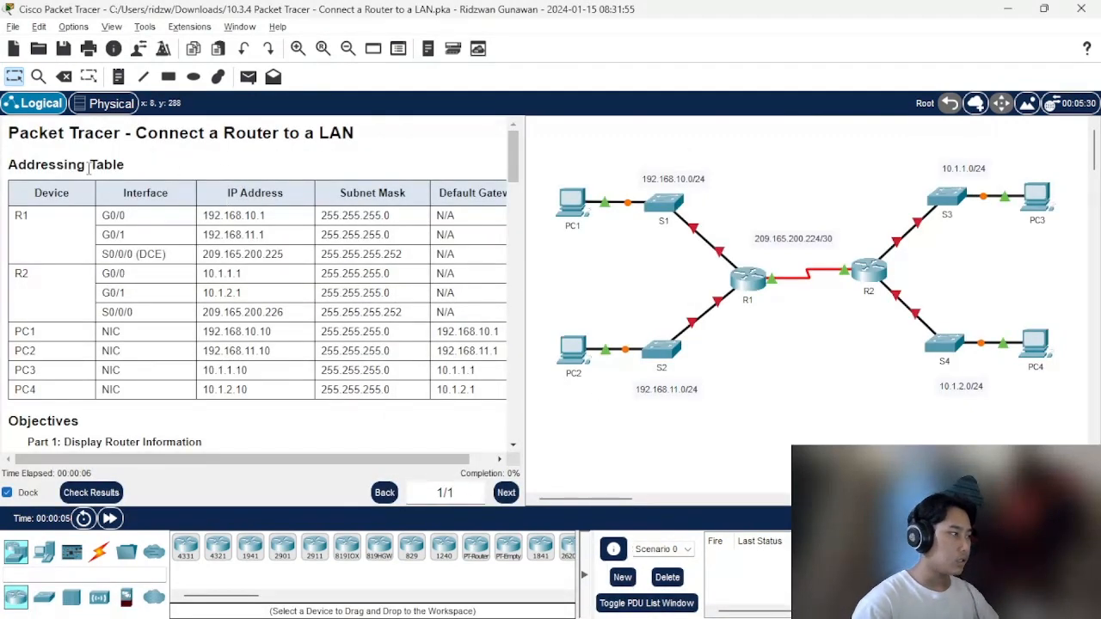
Scroll the reloaded instructions down to Part 2 Step 1, configuring R1's GigabitEthernet 0/0.
scroll(163, 210, down, 4)
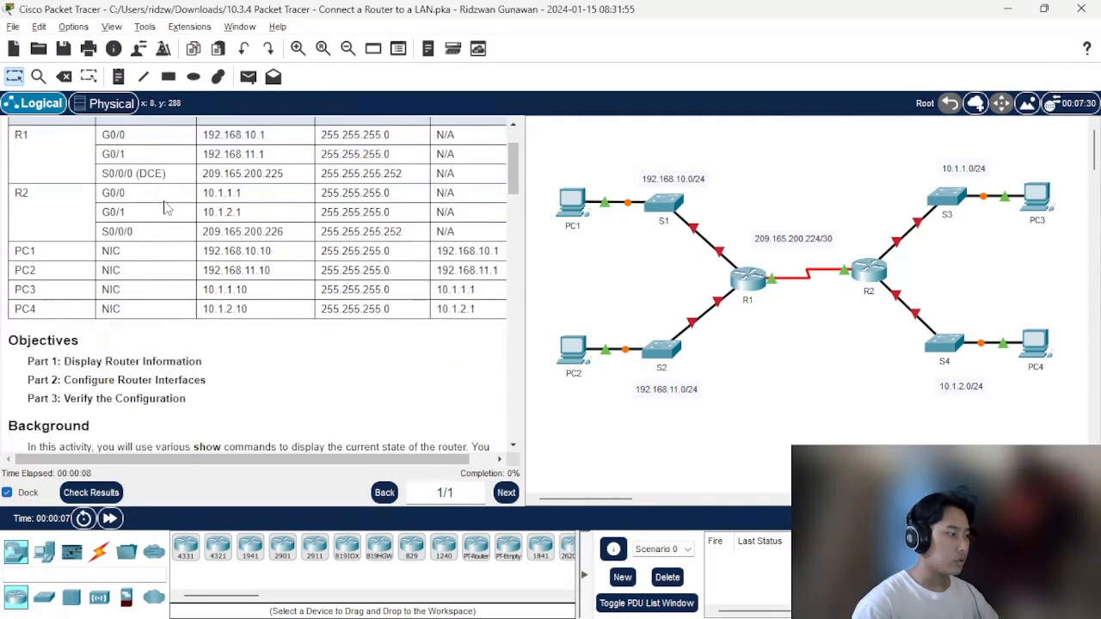
scroll(159, 213, up, 2)
scroll(151, 215, down, 2)
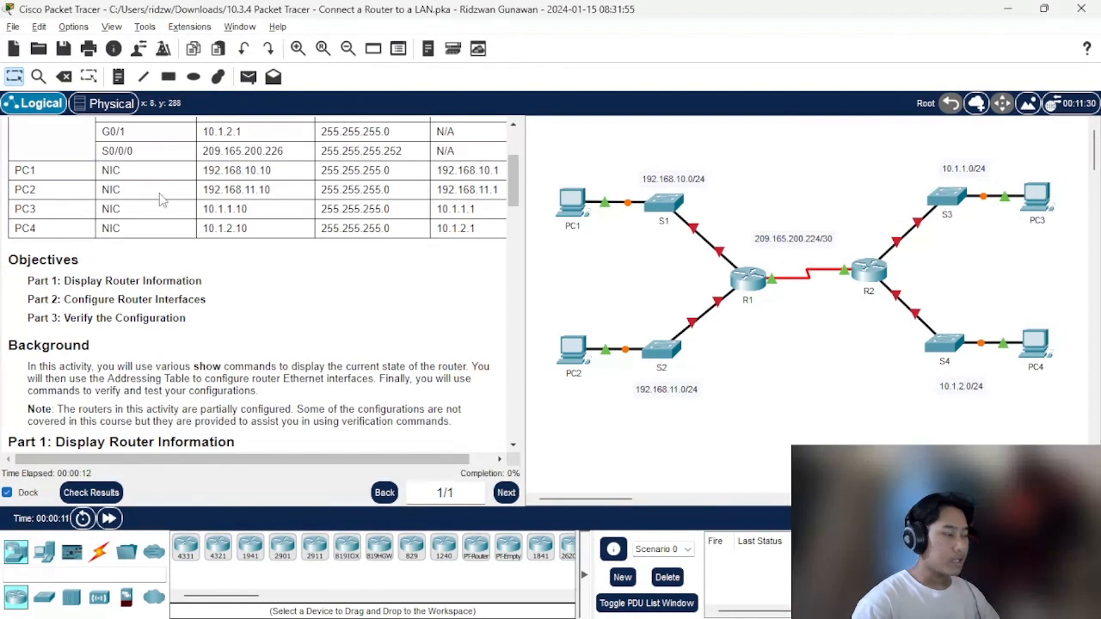
scroll(151, 255, up, 2)
scroll(151, 256, up, 2)
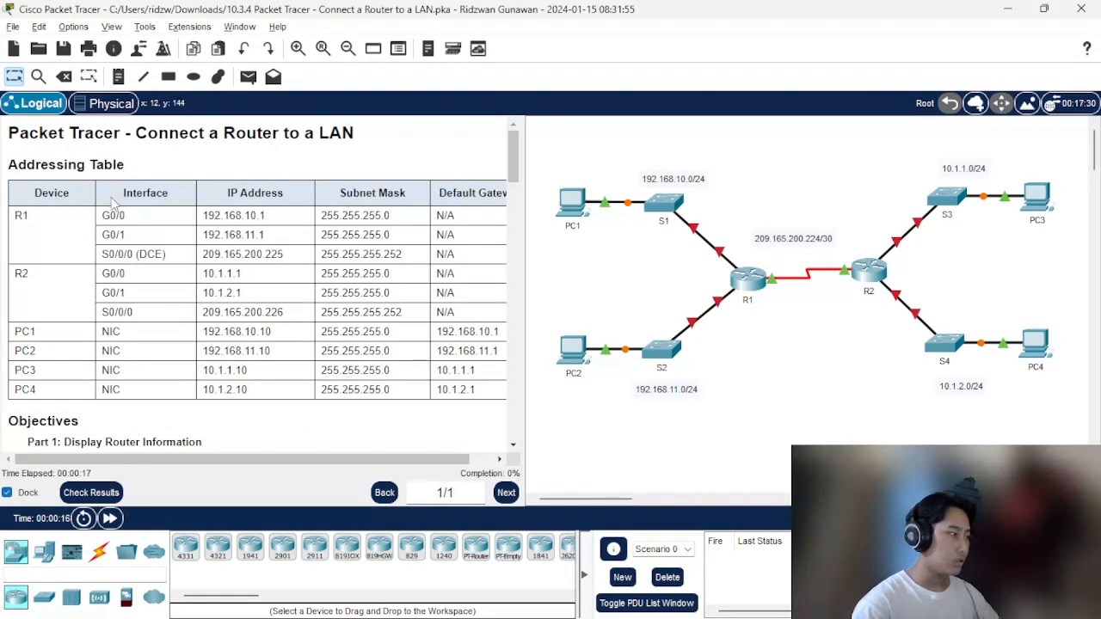
scroll(112, 215, down, 3)
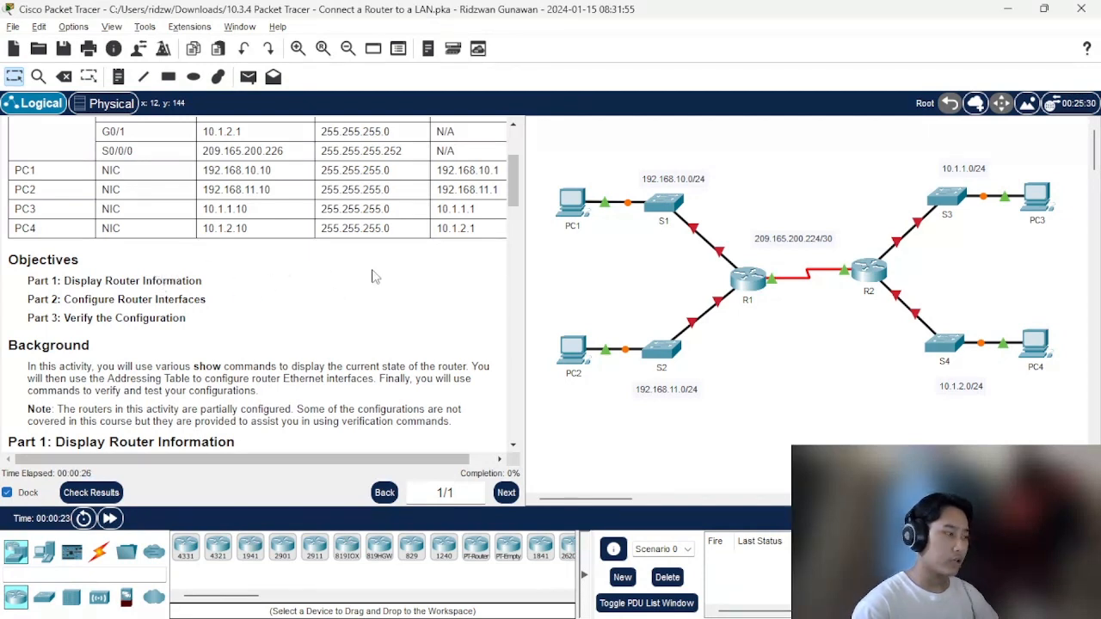
scroll(374, 275, down, 5)
scroll(153, 245, down, 3)
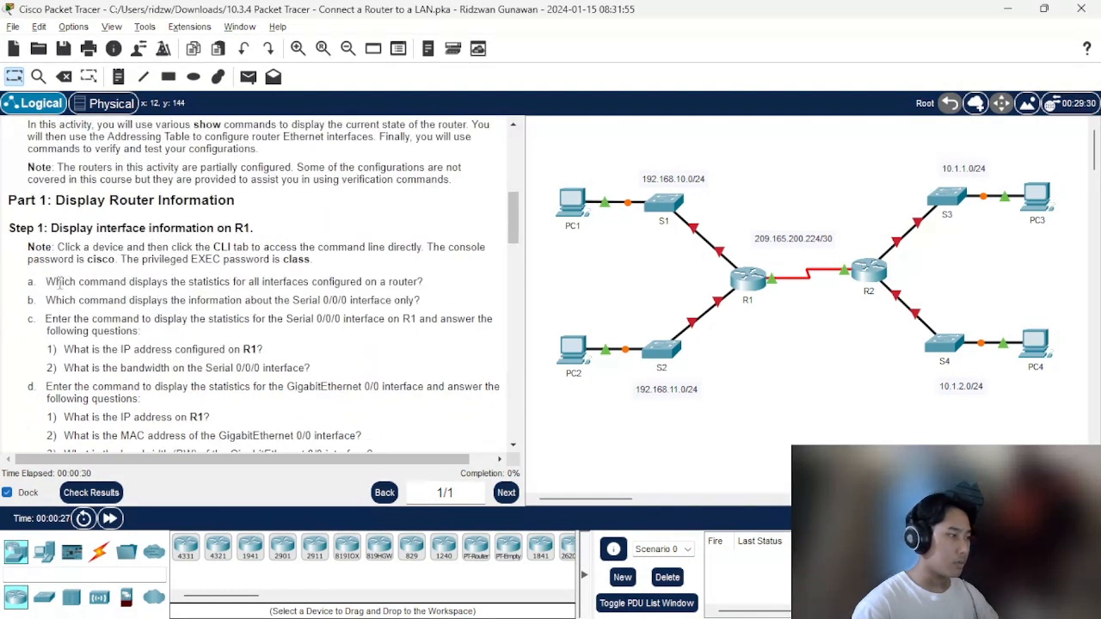
scroll(255, 301, down, 3)
scroll(133, 288, down, 5)
scroll(131, 267, down, 5)
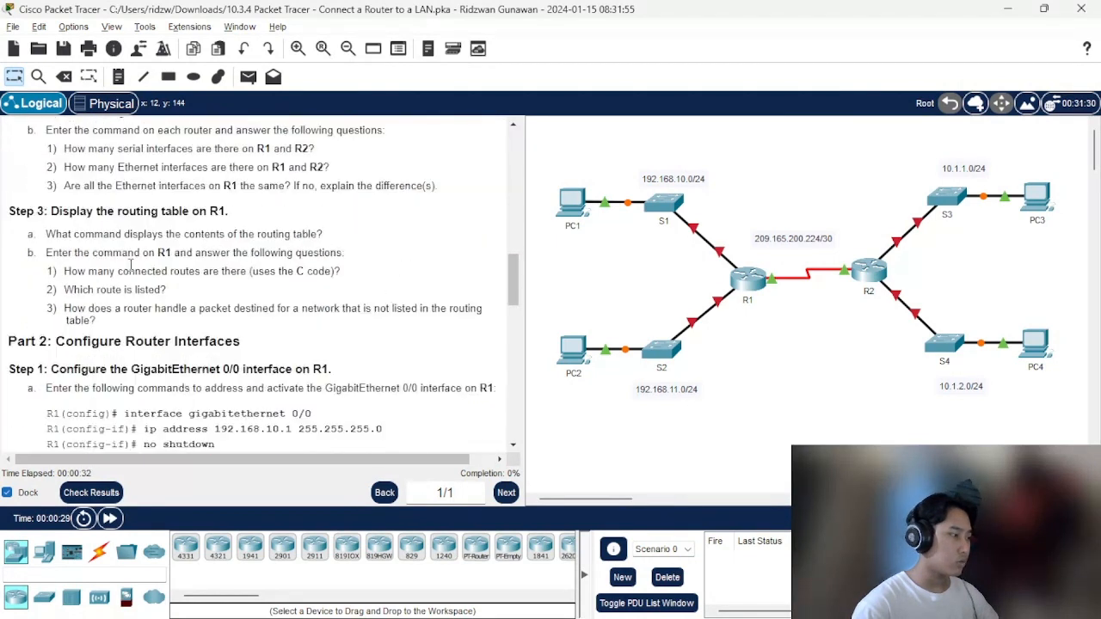
scroll(142, 252, down, 8)
scroll(142, 251, up, 5)
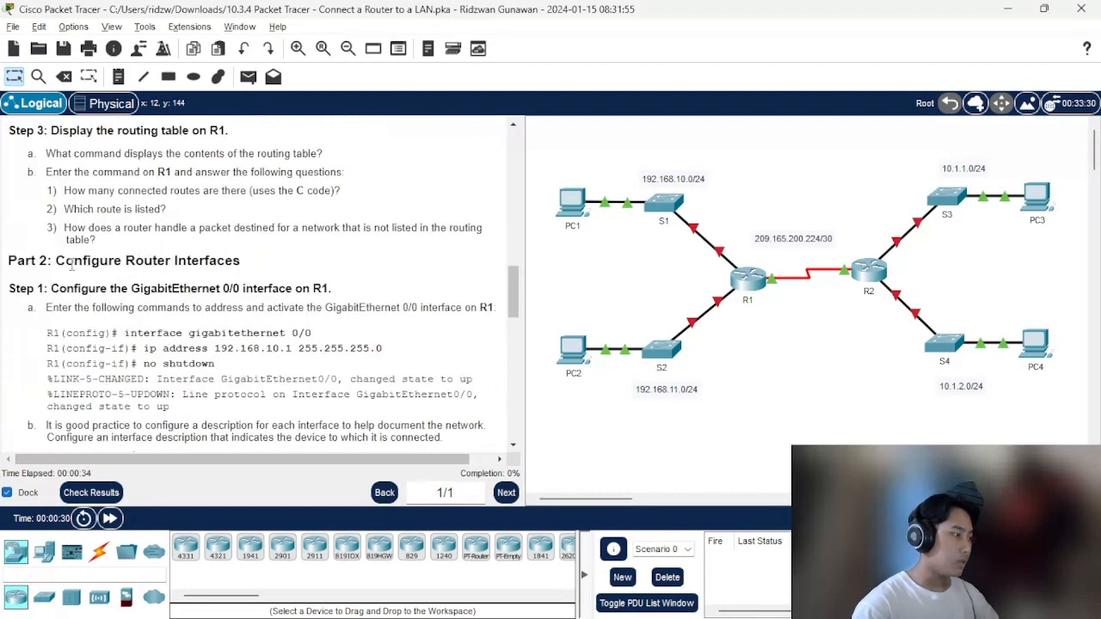
scroll(109, 258, down, 3)
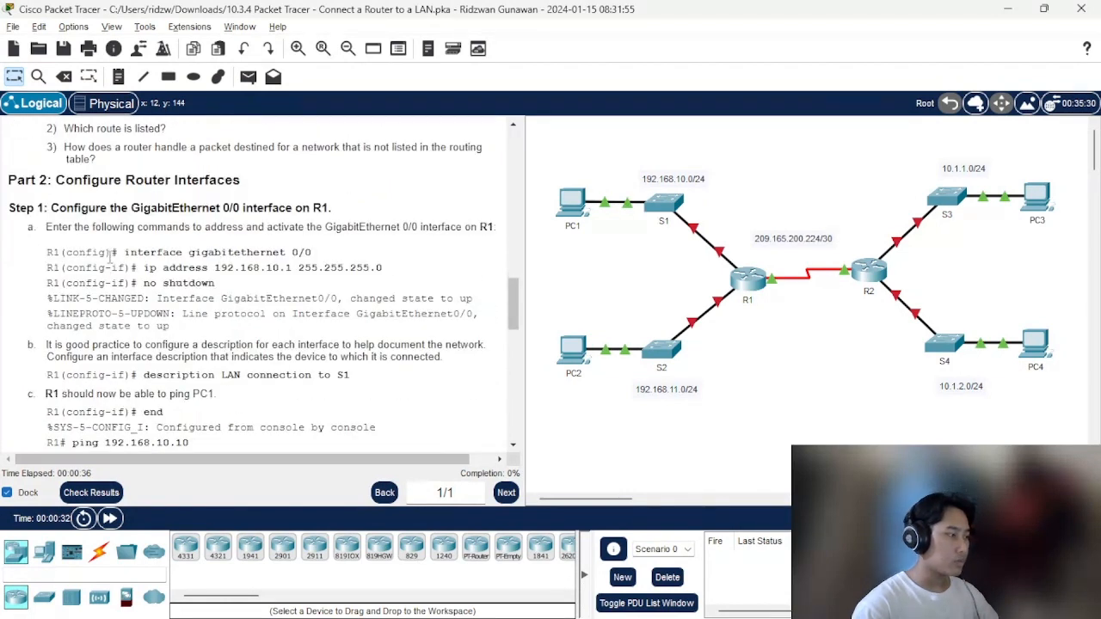
scroll(269, 250, up, 12)
scroll(269, 244, down, 3)
scroll(269, 243, down, 4)
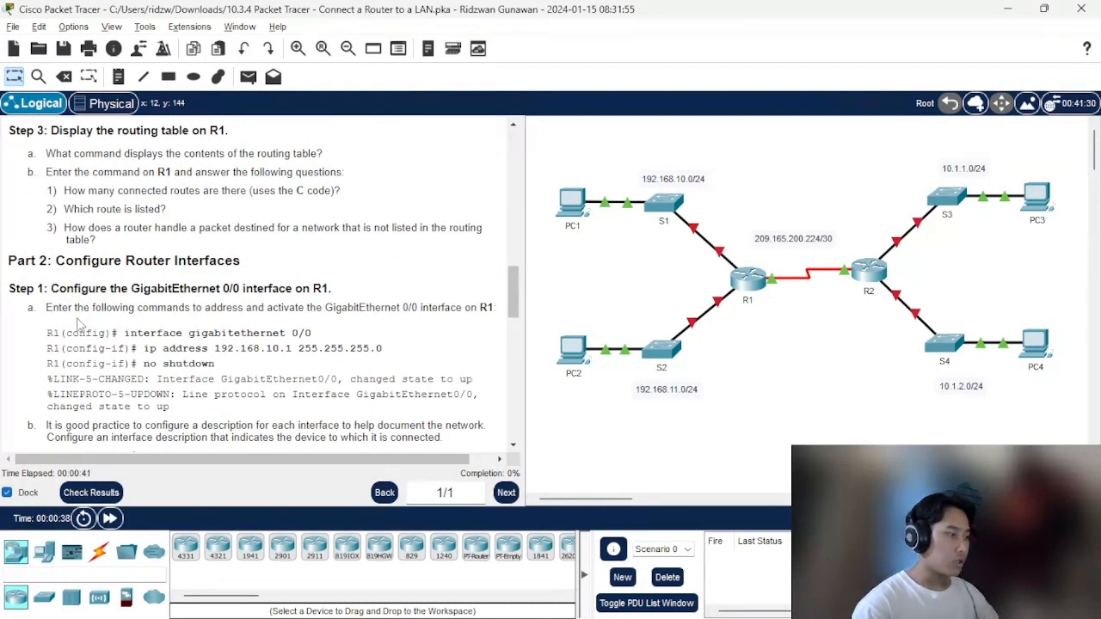
Read through the Addressing Table and Part 1 questions in the instructions pane.
scroll(57, 333, up, 8)
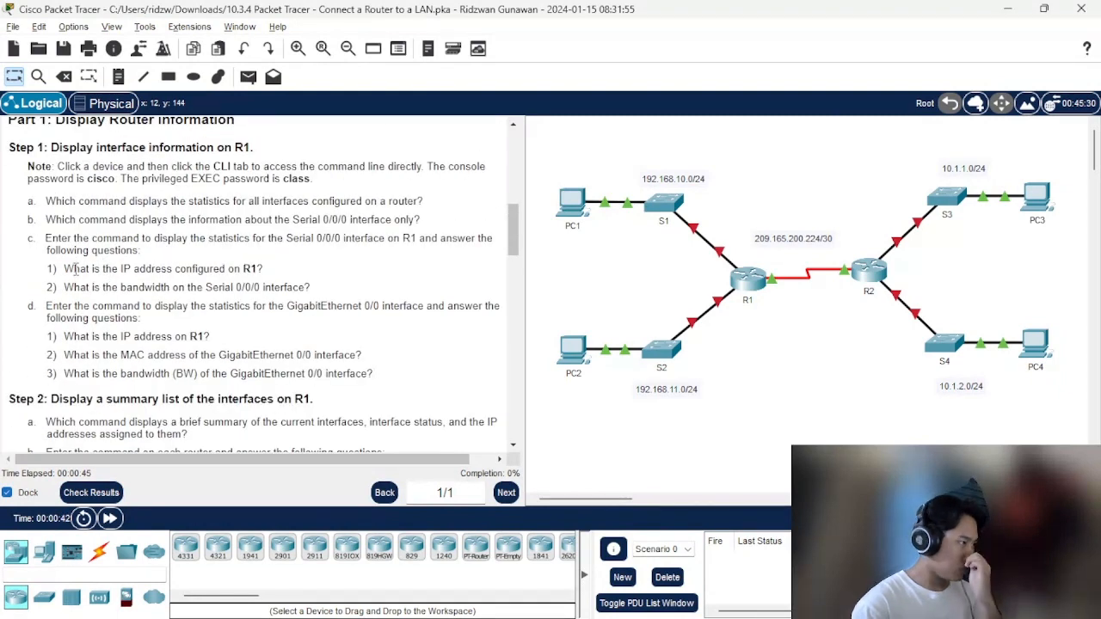
drag(61, 269, 312, 289)
scroll(74, 223, up, 6)
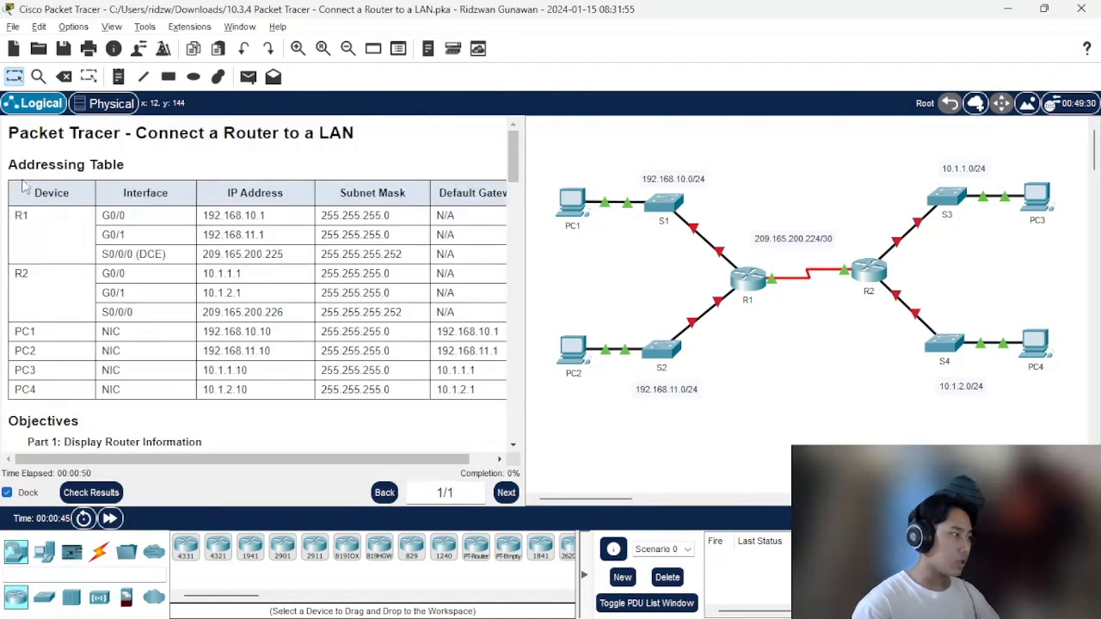
scroll(111, 293, down, 5)
scroll(119, 295, down, 3)
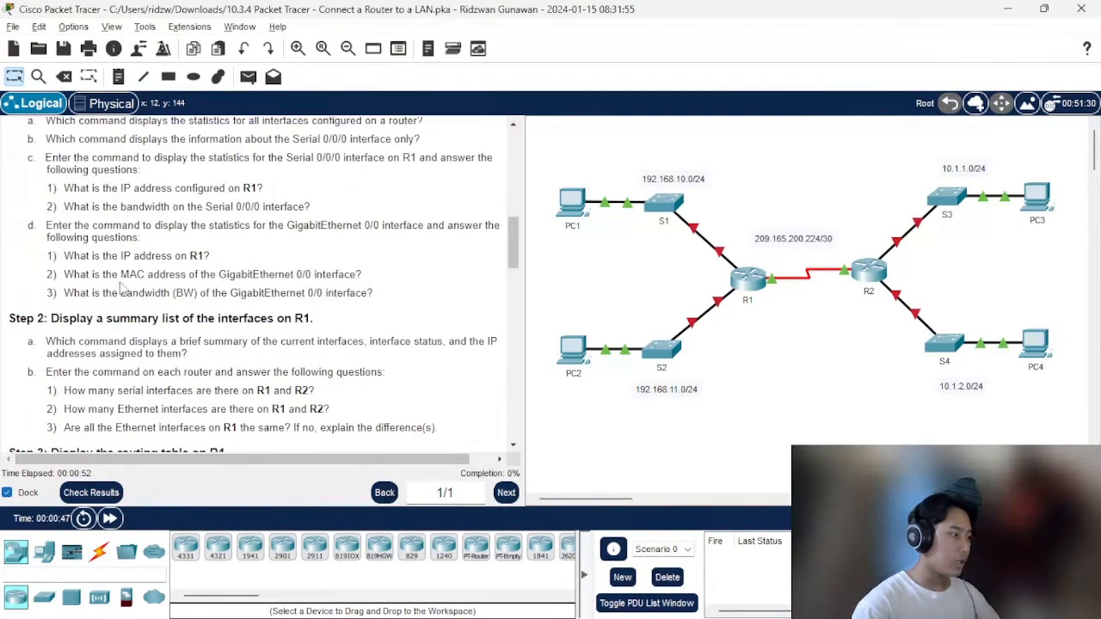
scroll(86, 258, up, 8)
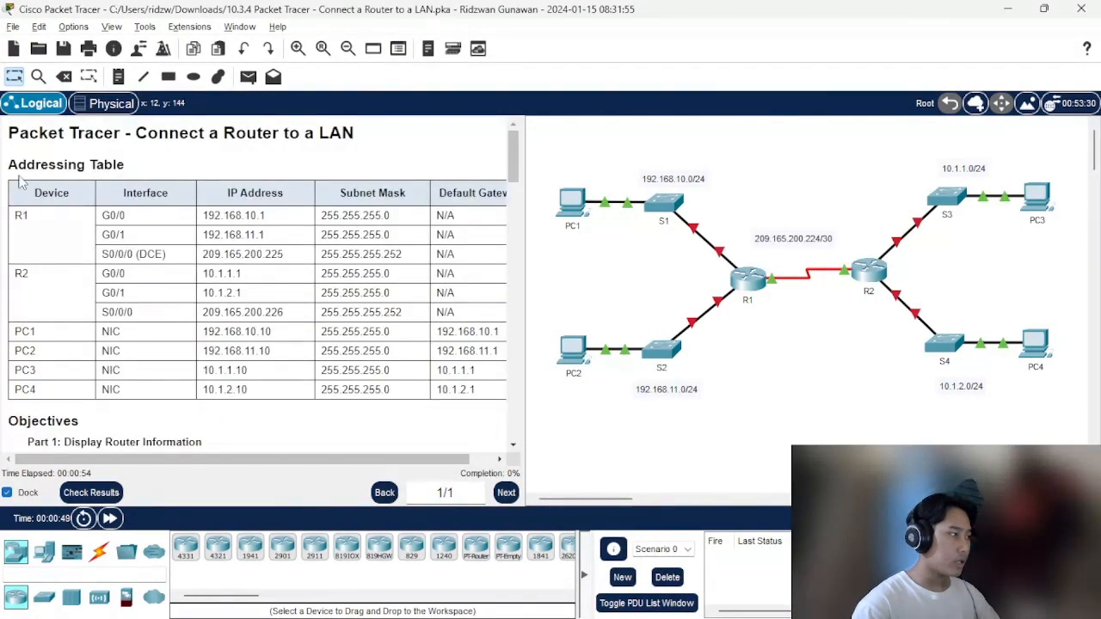
drag(34, 164, 153, 193)
scroll(118, 211, down, 5)
scroll(118, 210, down, 3)
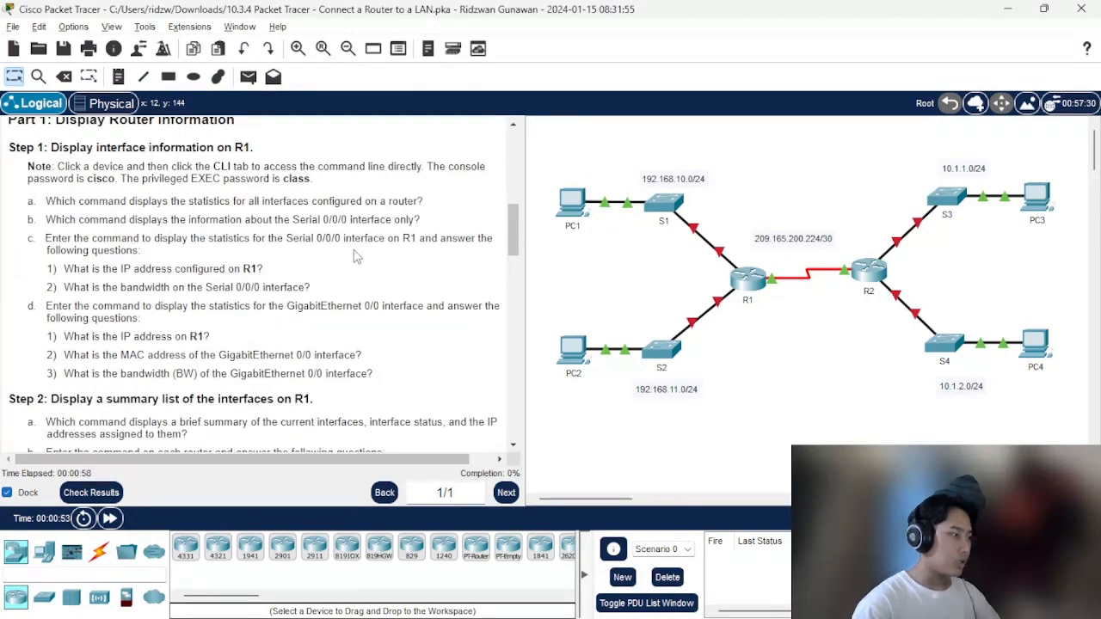
scroll(355, 255, up, 9)
scroll(168, 245, up, 9)
drag(201, 217, 256, 228)
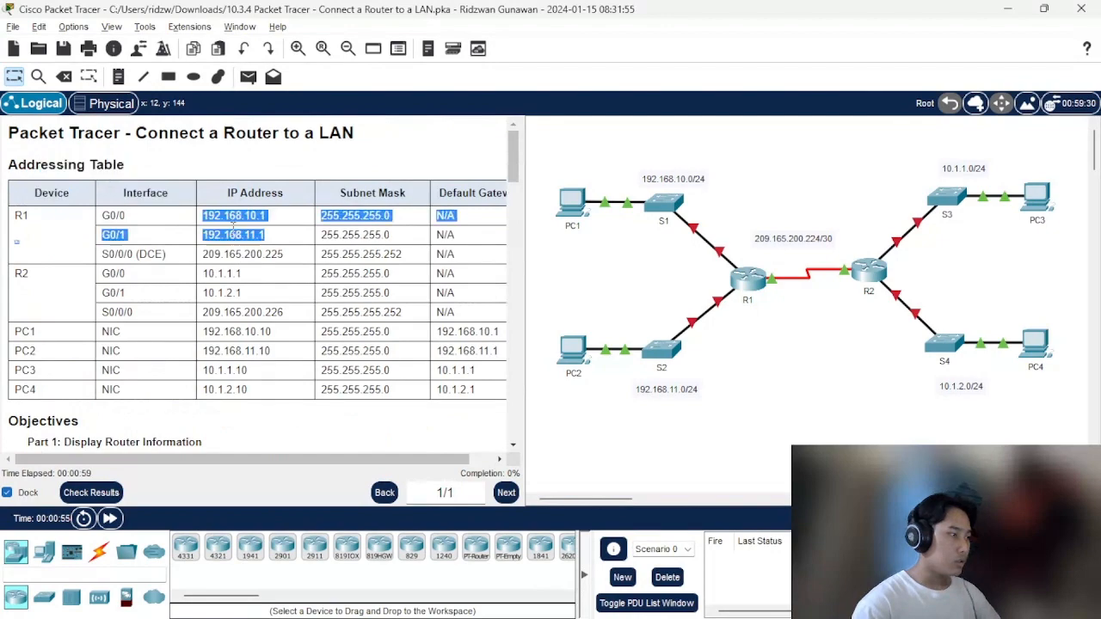
scroll(206, 230, down, 9)
scroll(157, 231, up, 9)
scroll(146, 236, down, 18)
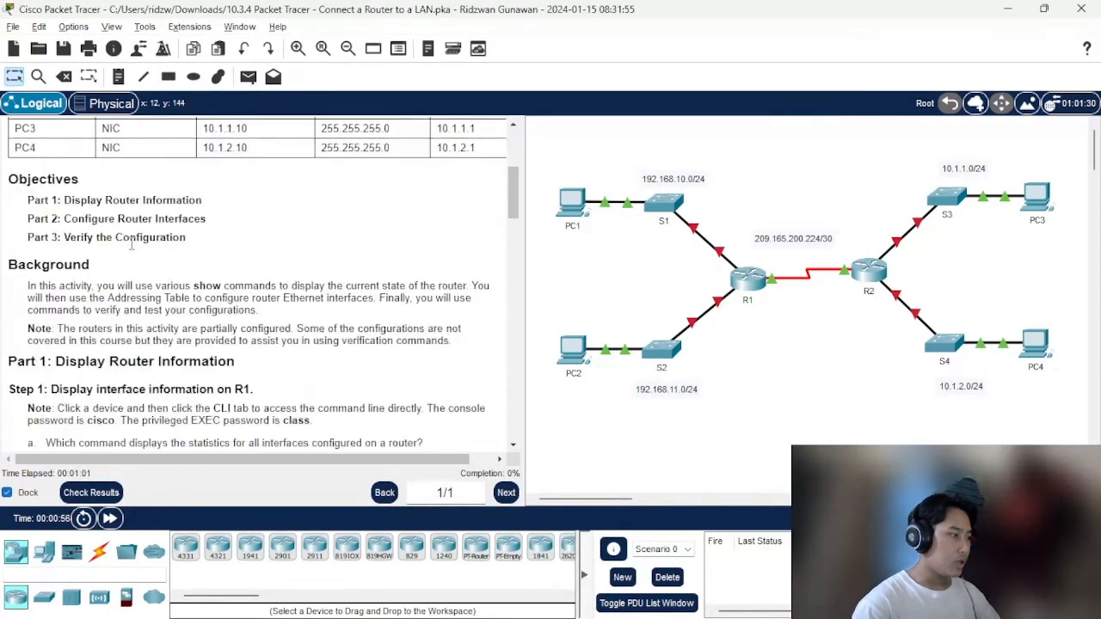
scroll(135, 241, down, 3)
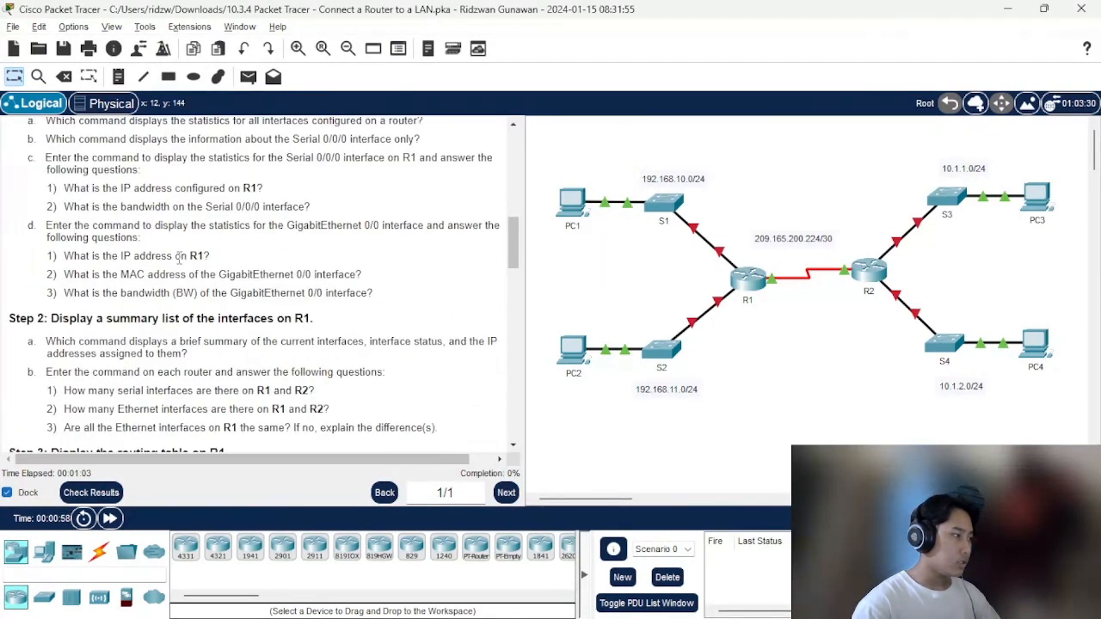
scroll(269, 222, up, 20)
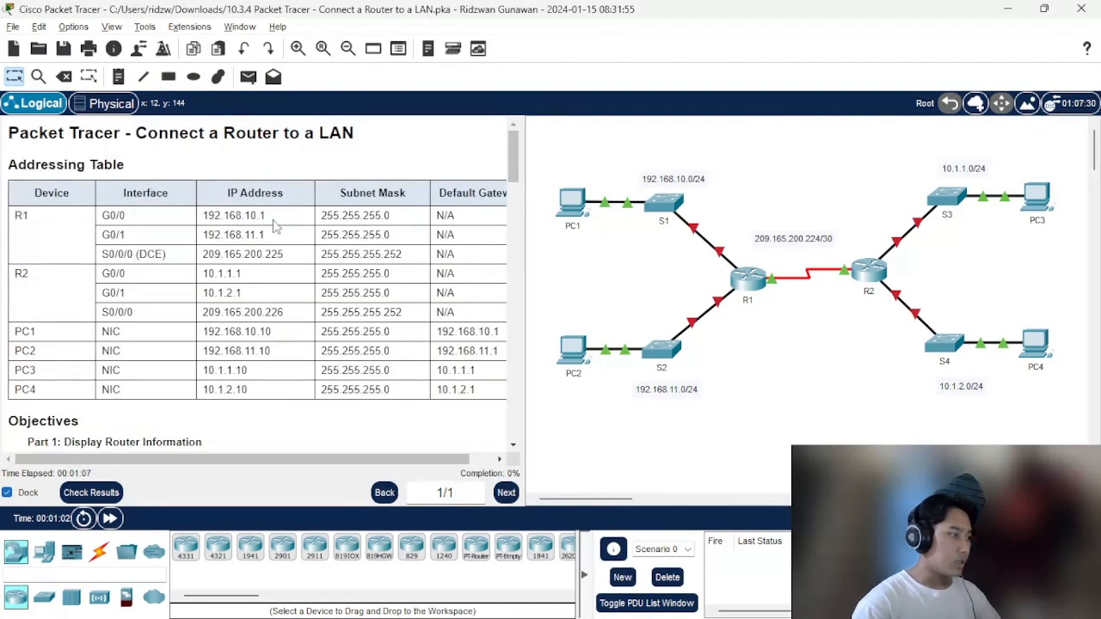
Note R1 G0/0's IP address in the table, then open router R1's device window.
drag(277, 220, 218, 217)
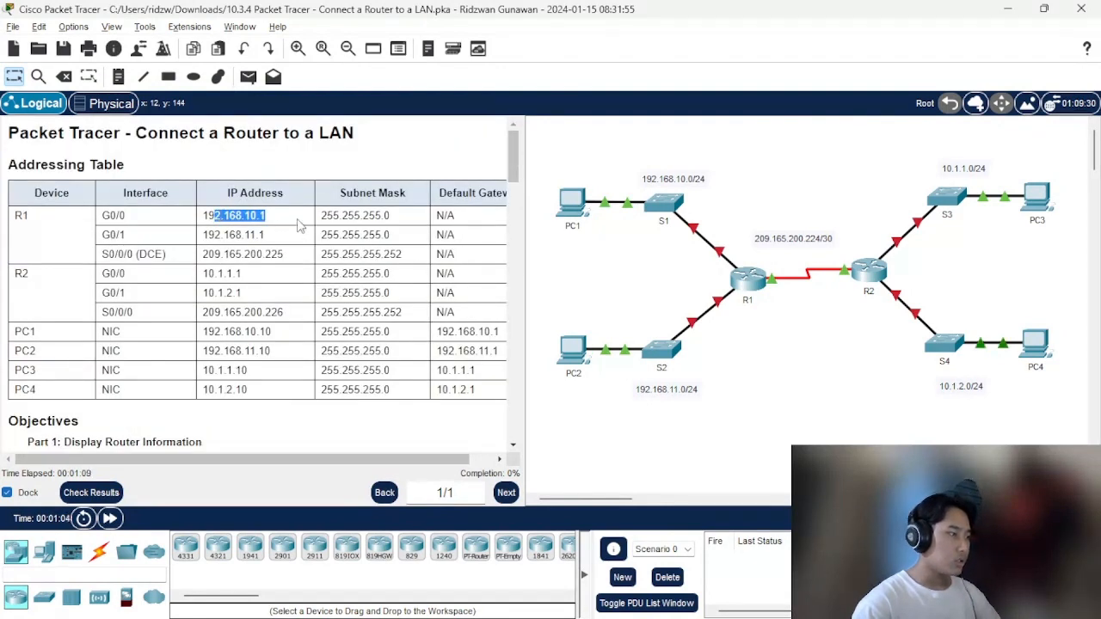
scroll(195, 204, down, 18)
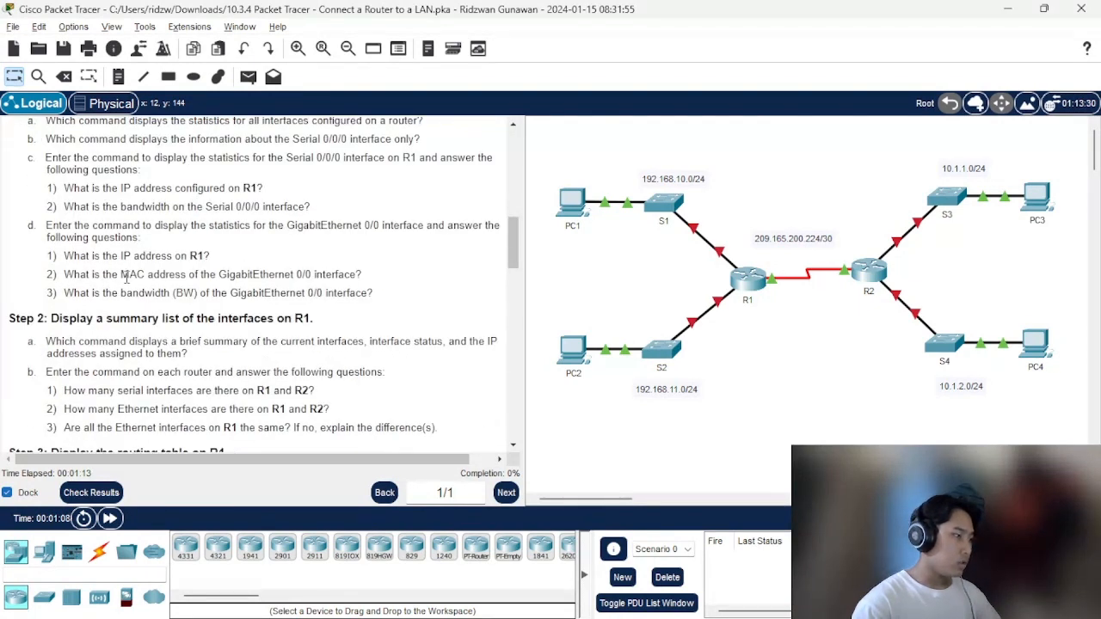
drag(73, 274, 259, 274)
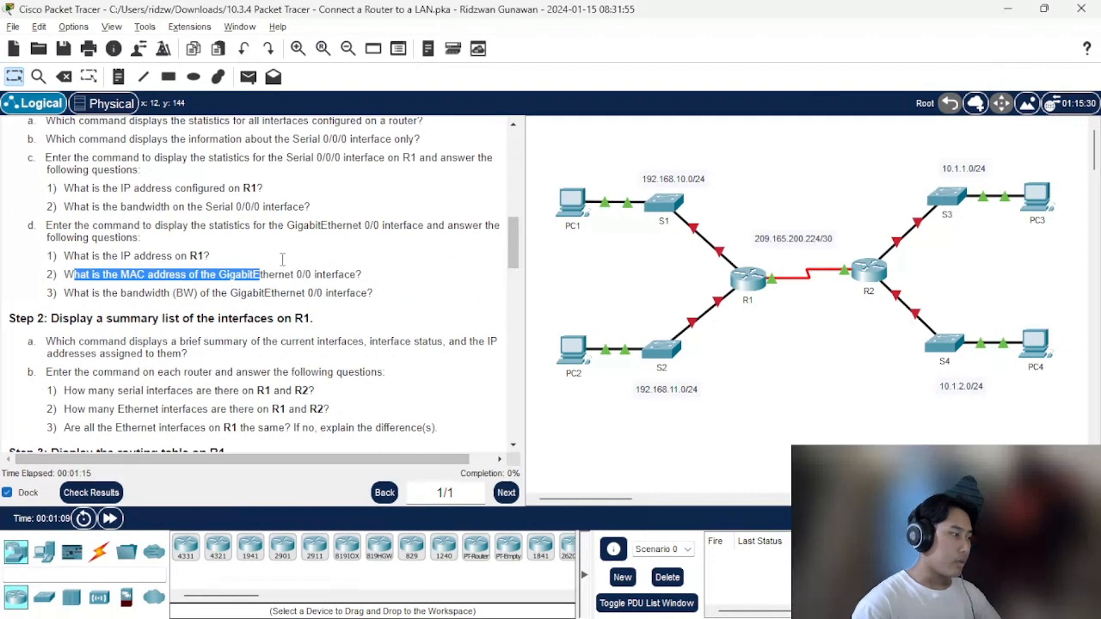
scroll(206, 251, up, 3)
drag(62, 261, 317, 261)
scroll(258, 275, up, 10)
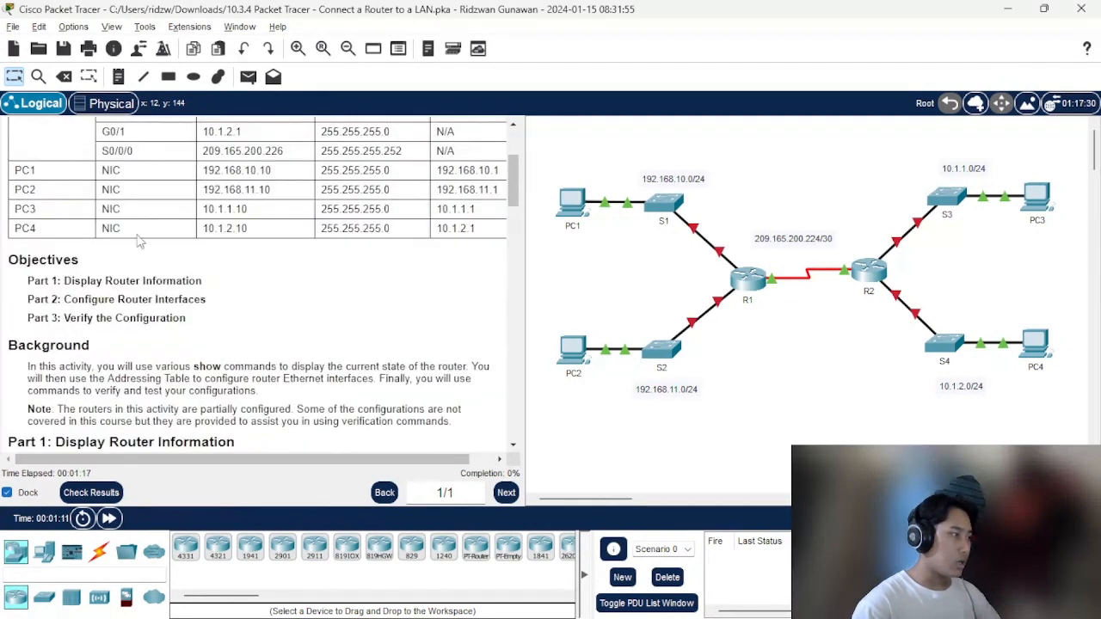
drag(10, 156, 157, 226)
scroll(157, 225, down, 3)
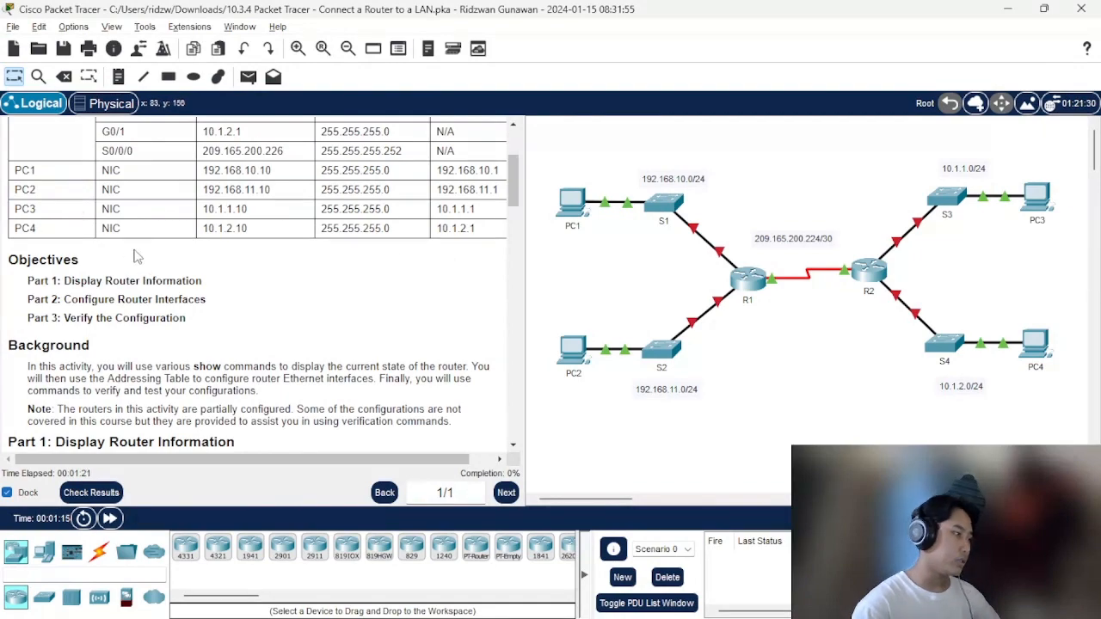
scroll(142, 250, down, 3)
scroll(153, 232, down, 6)
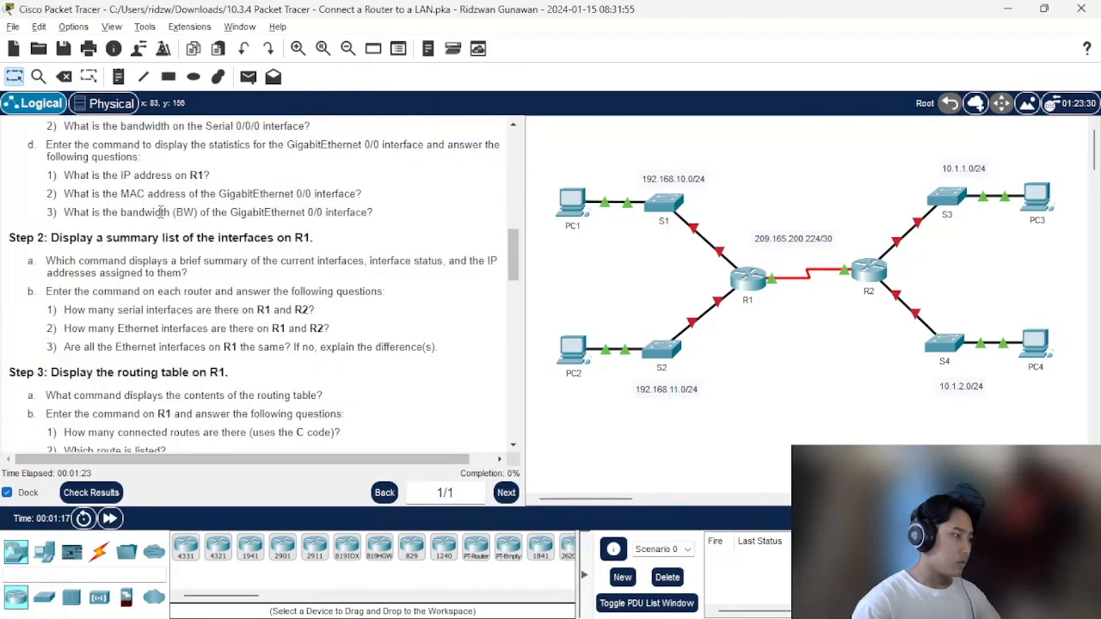
scroll(179, 211, down, 3)
scroll(178, 211, up, 12)
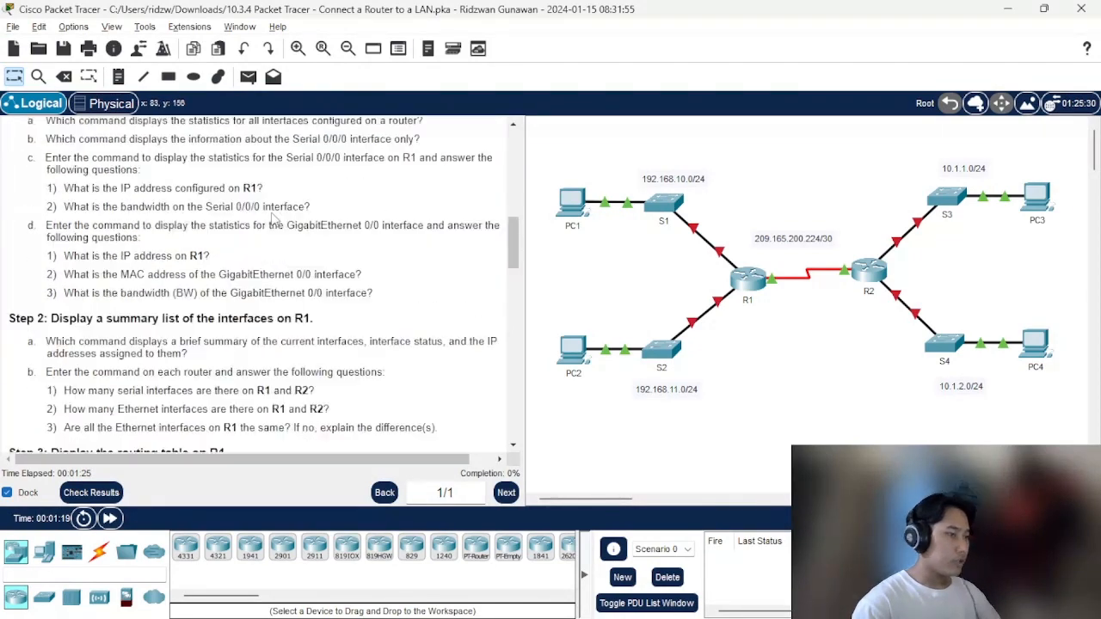
click(746, 277)
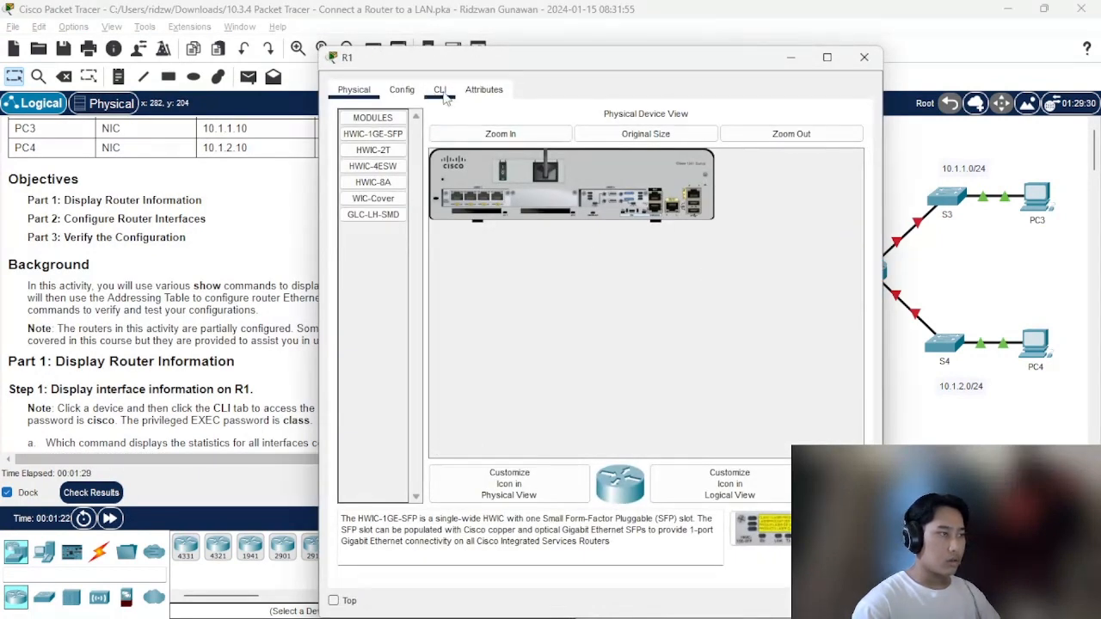
Bring R1's CLI to the User Access Verification password prompt, reopening it after it falls behind.
drag(514, 58, 693, 39)
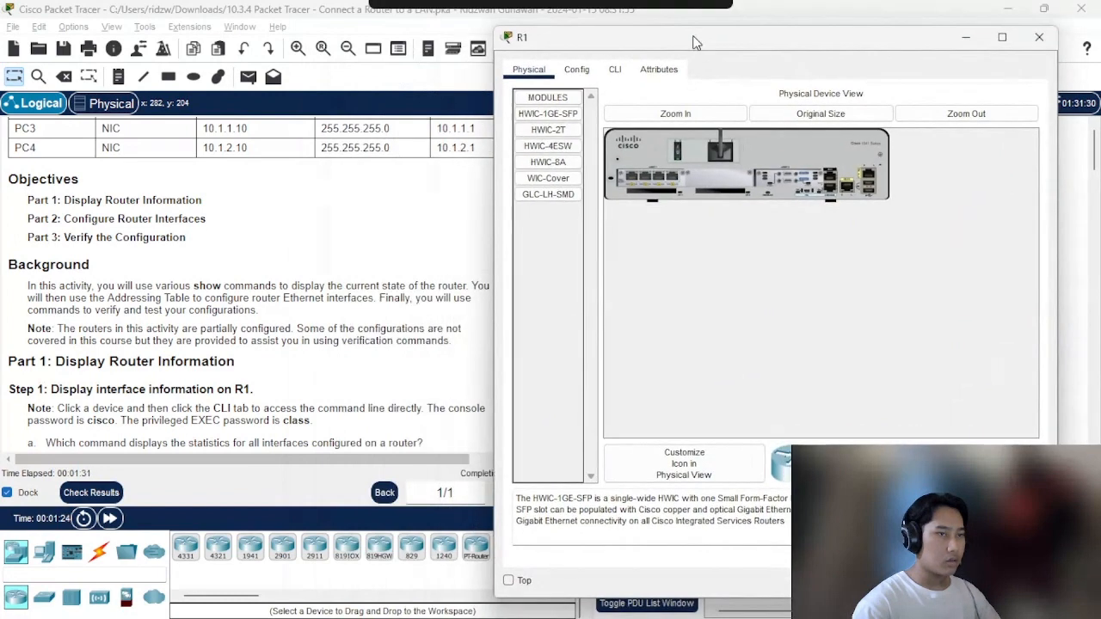
click(621, 71)
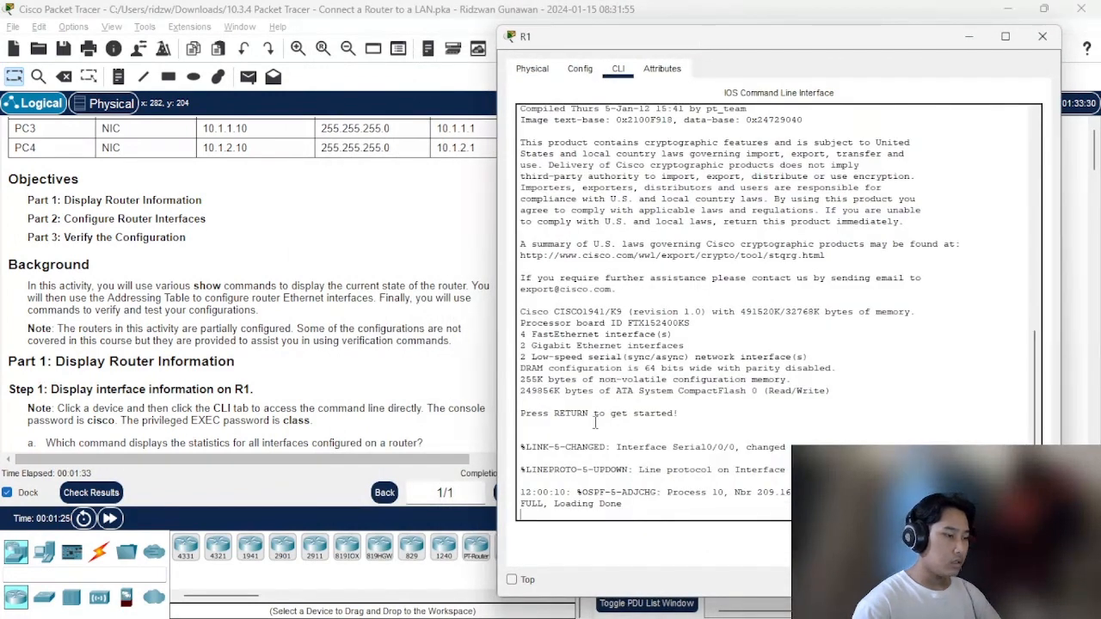
key(Return)
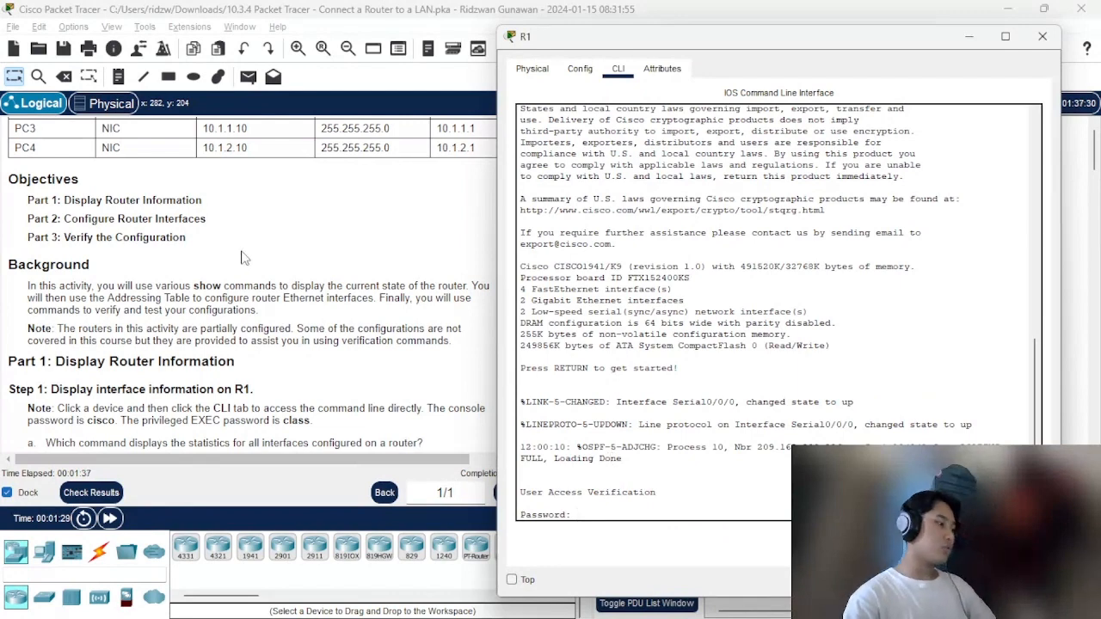
scroll(245, 254, down, 3)
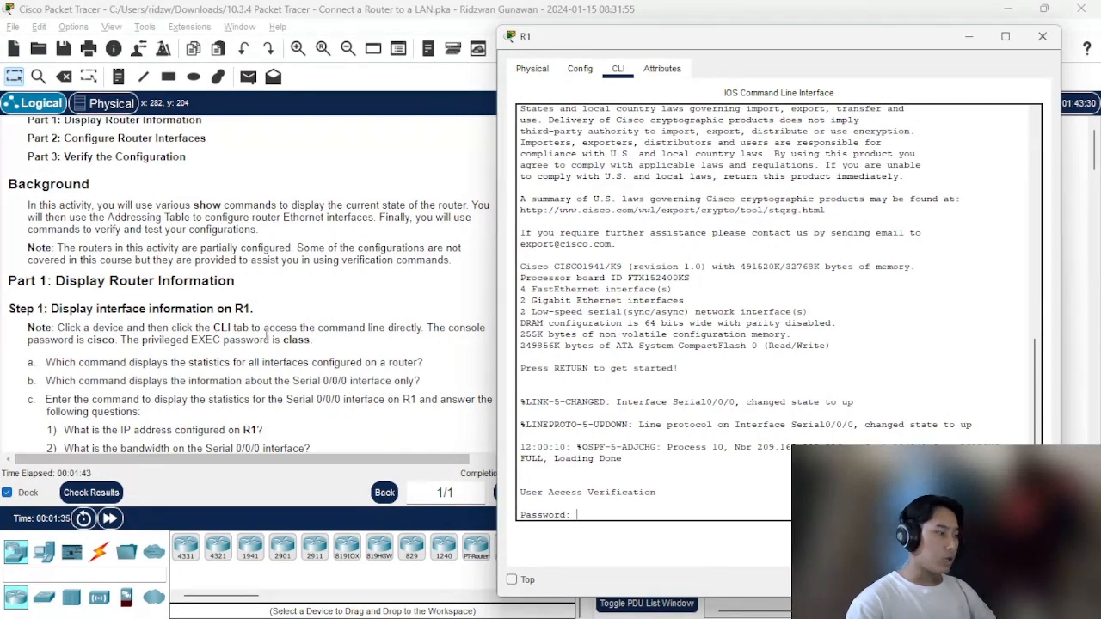
click(58, 322)
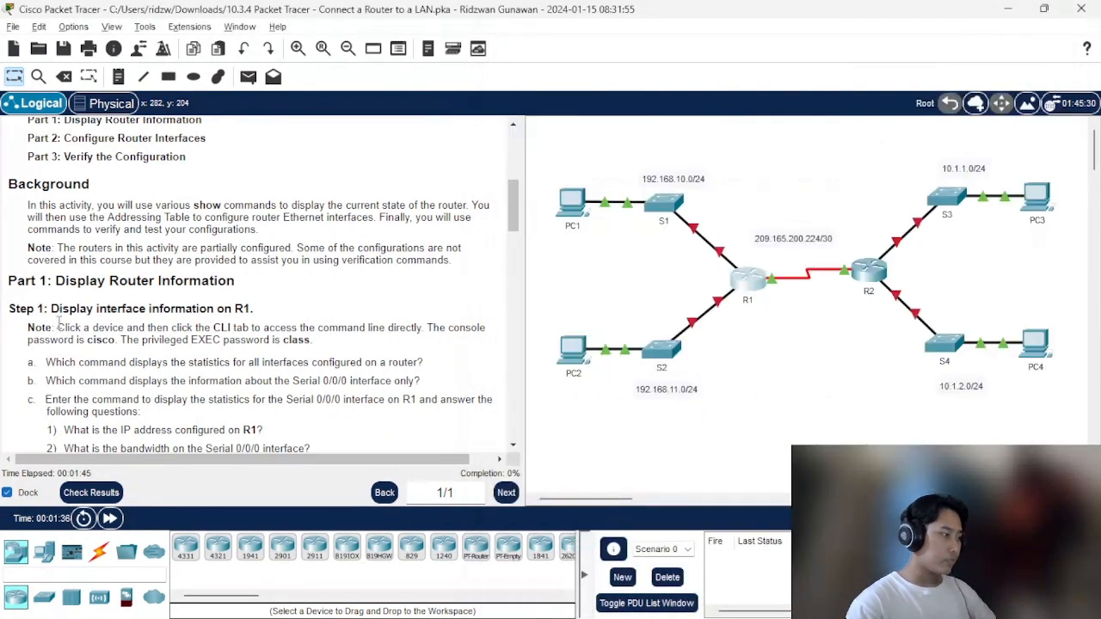
drag(57, 325, 430, 332)
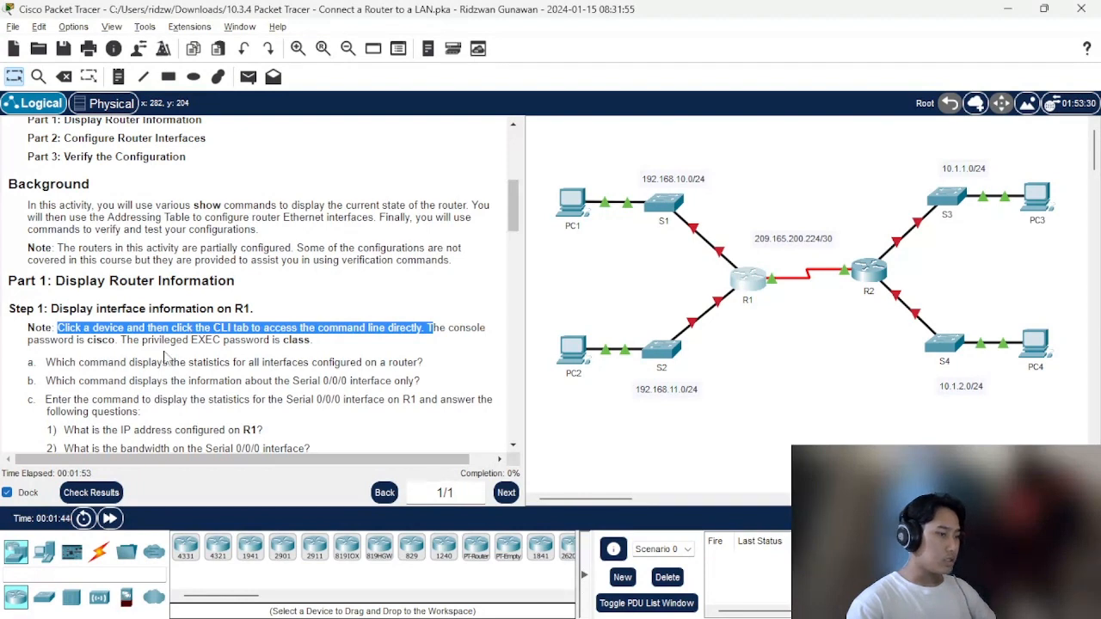
click(746, 286)
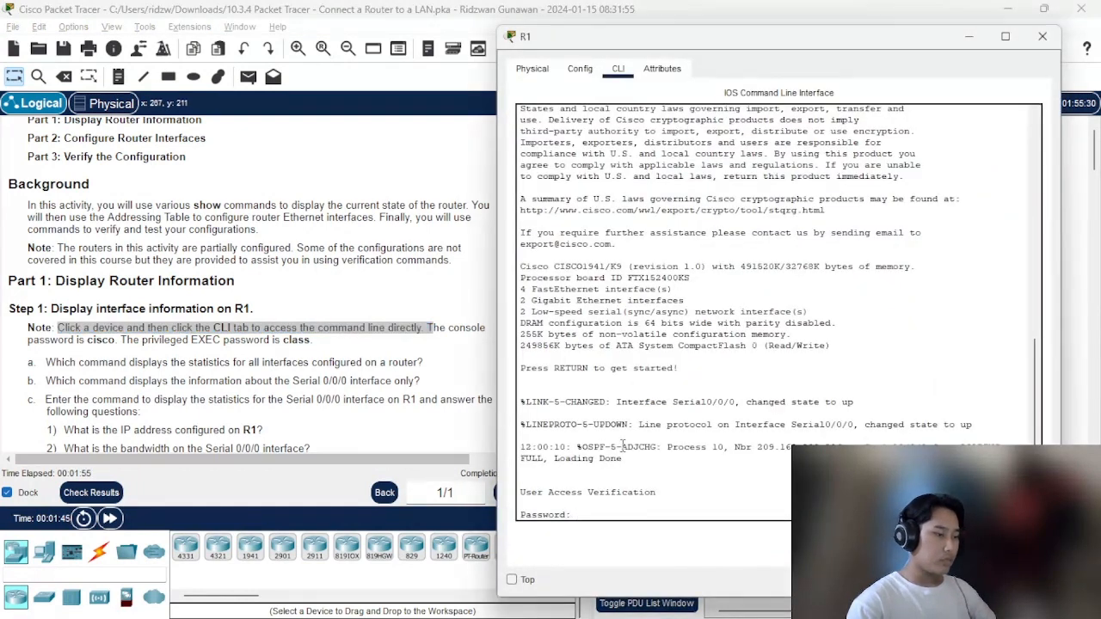
Enter R1's console password, then run 'en' with the enable password to reach R1#.
key(Return)
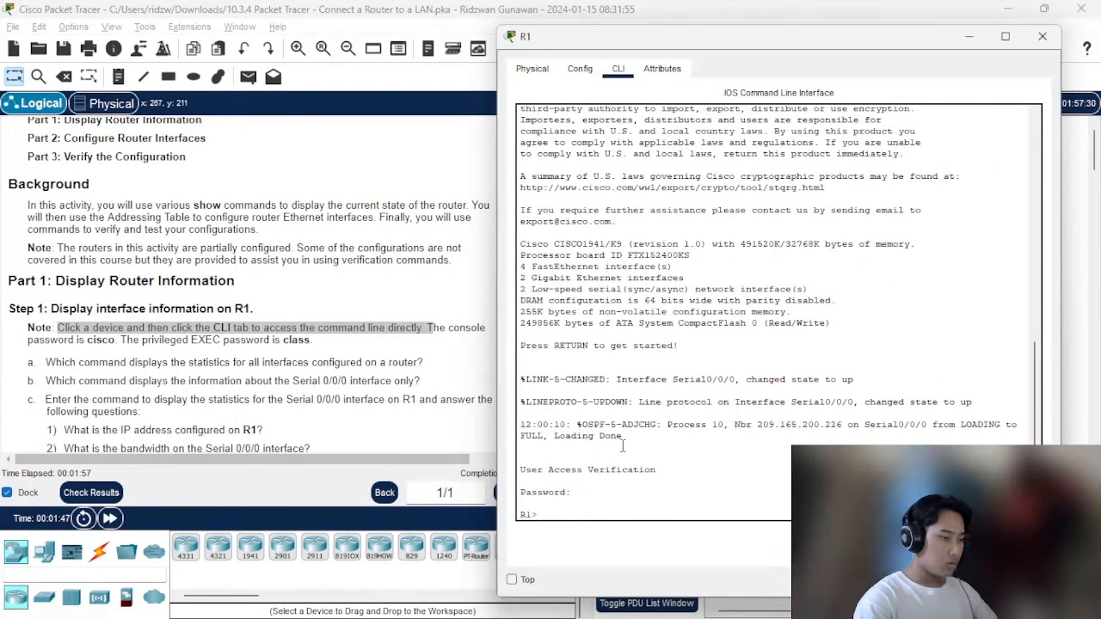
text(en)
key(Return)
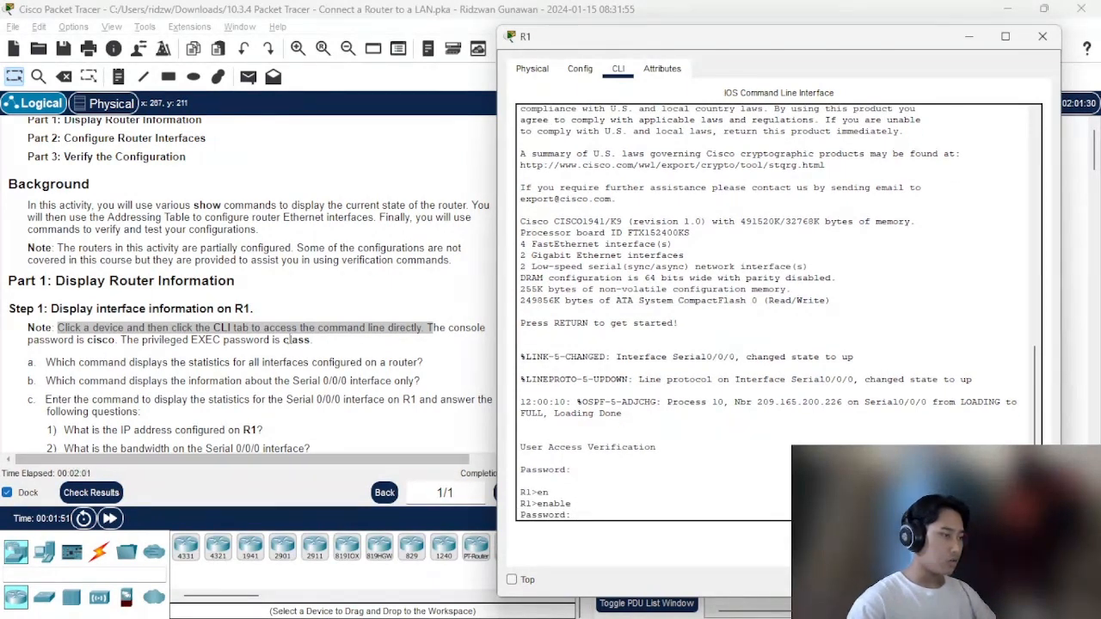
key(Return)
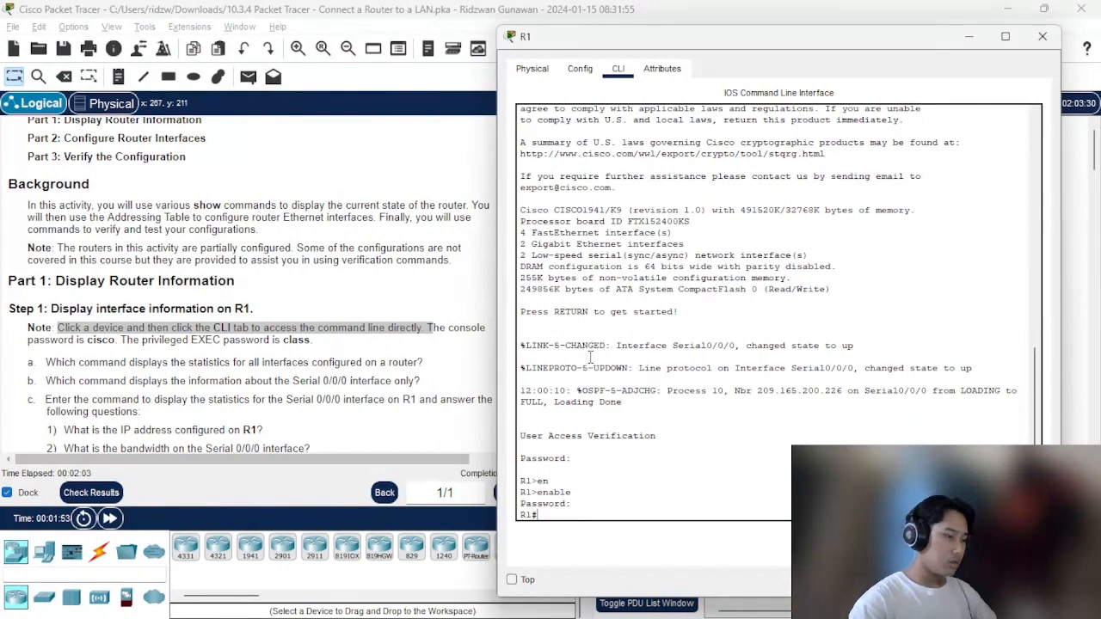
scroll(233, 250, down, 8)
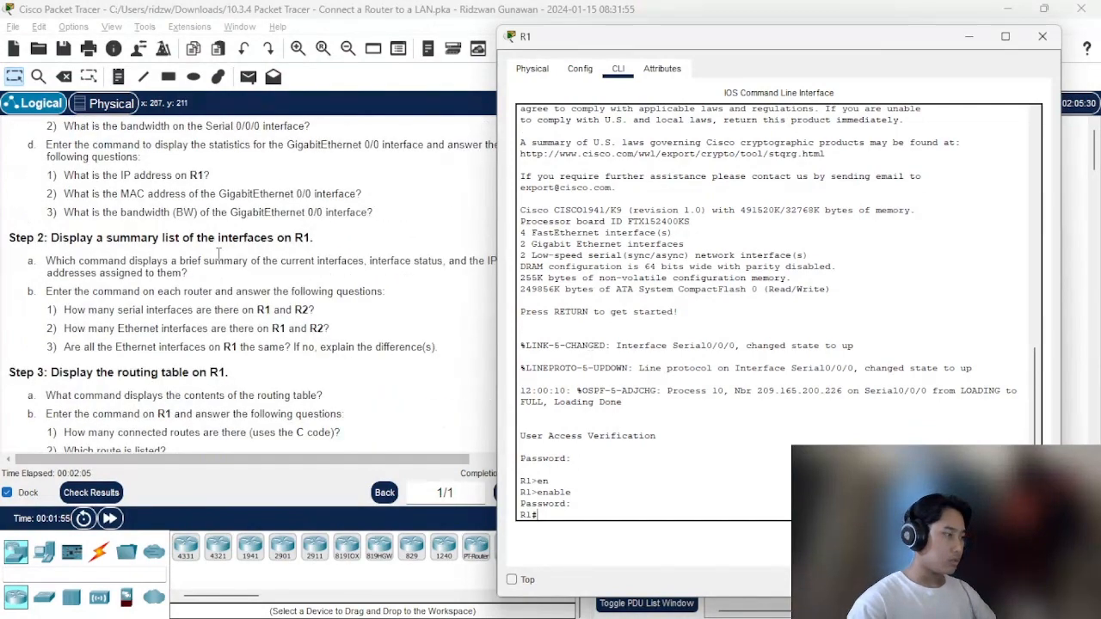
scroll(220, 254, down, 4)
scroll(221, 249, up, 4)
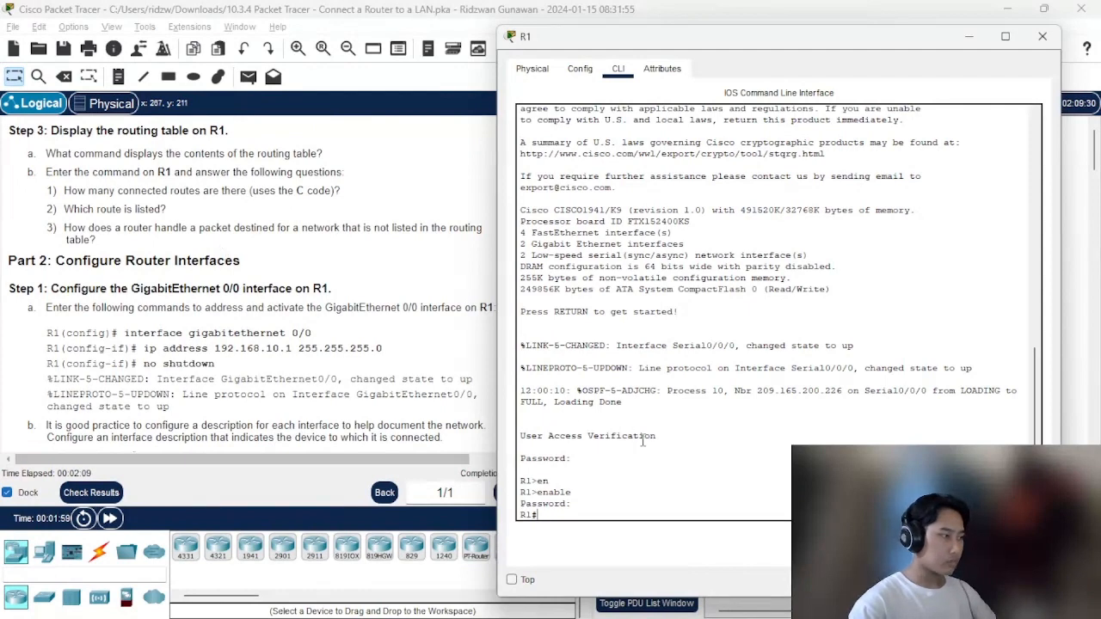
Enter global configuration (conf t) and select interface GigabitEthernet0/0 on R1.
text(onf t)
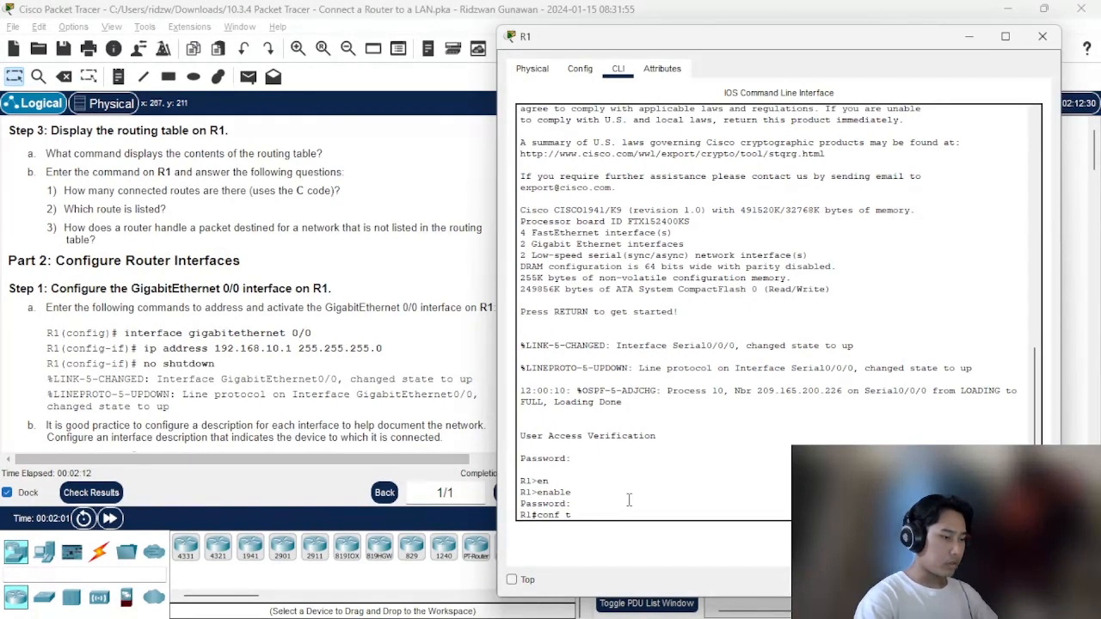
key(Tab)
key(Return)
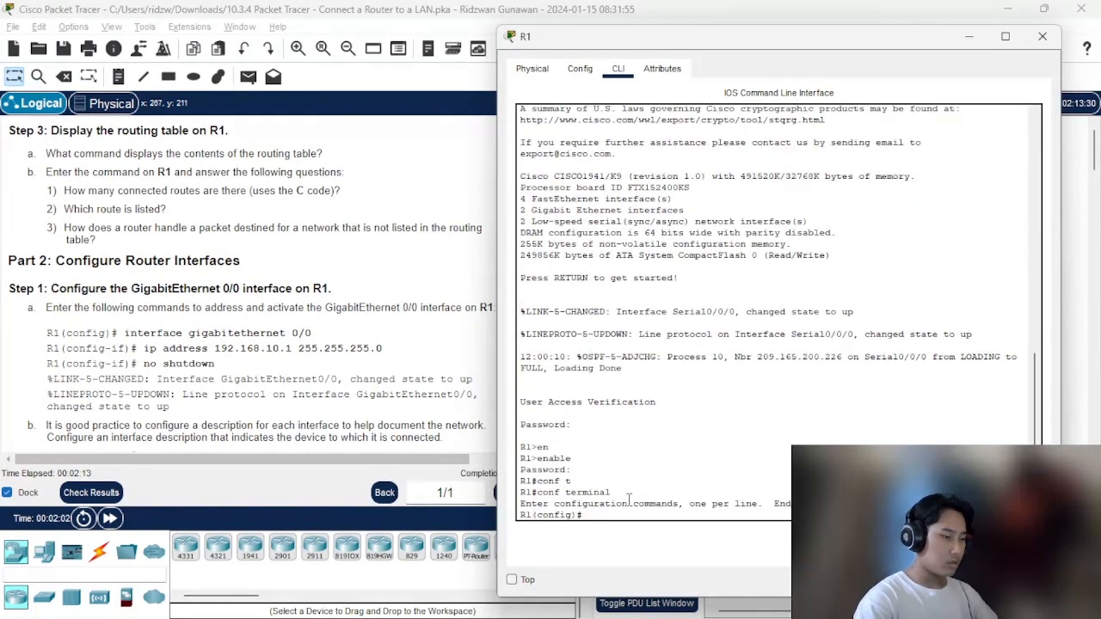
text(int)
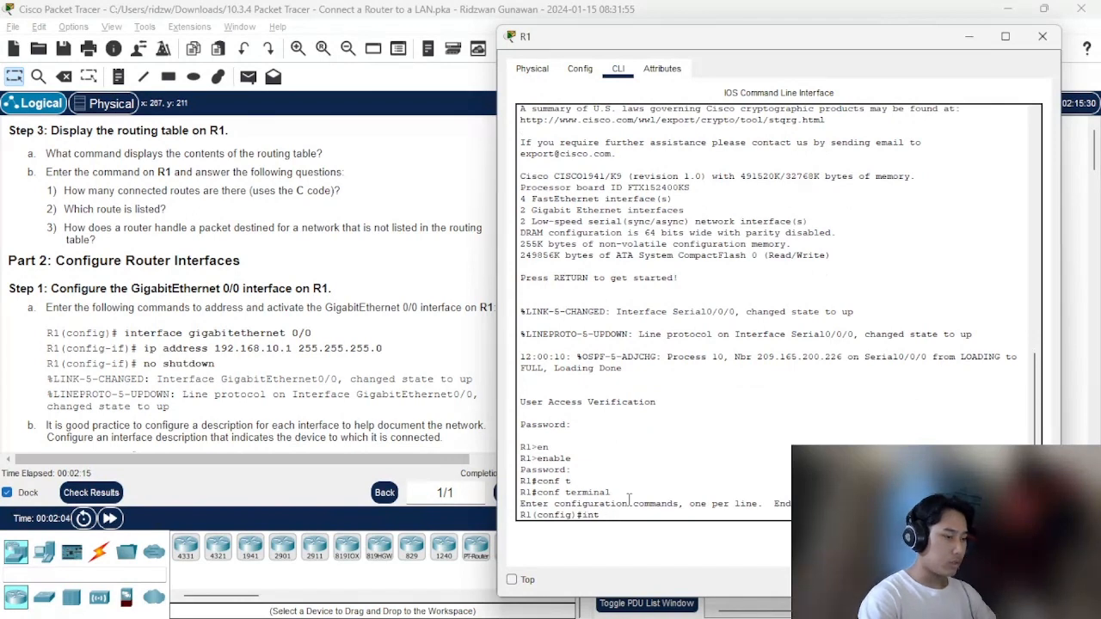
key(Tab)
text(giga)
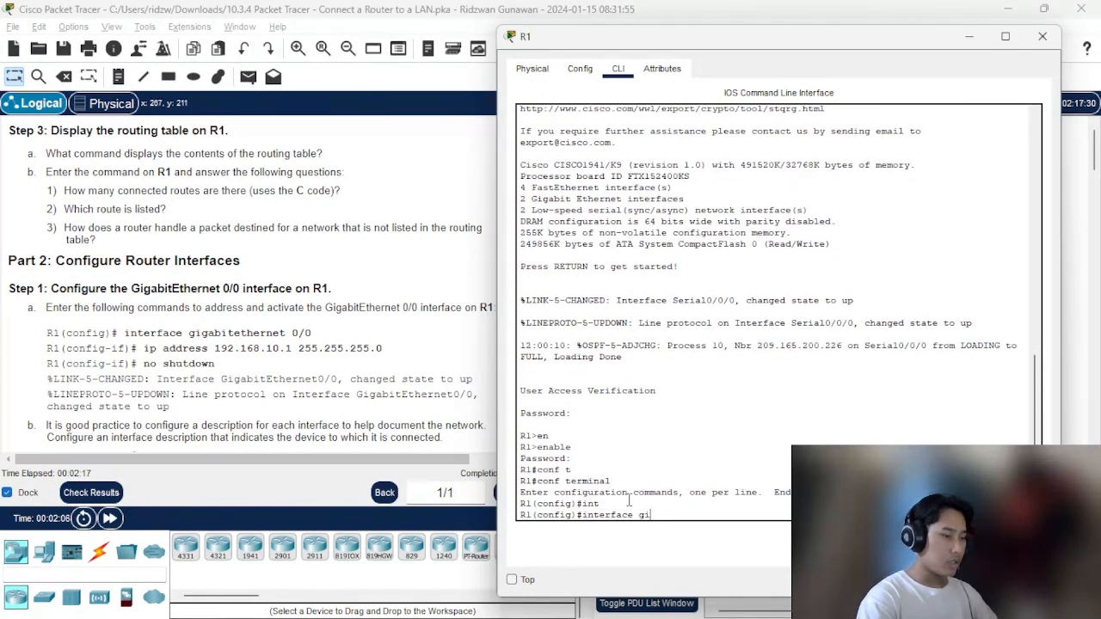
key(Tab)
scroll(262, 277, up, 15)
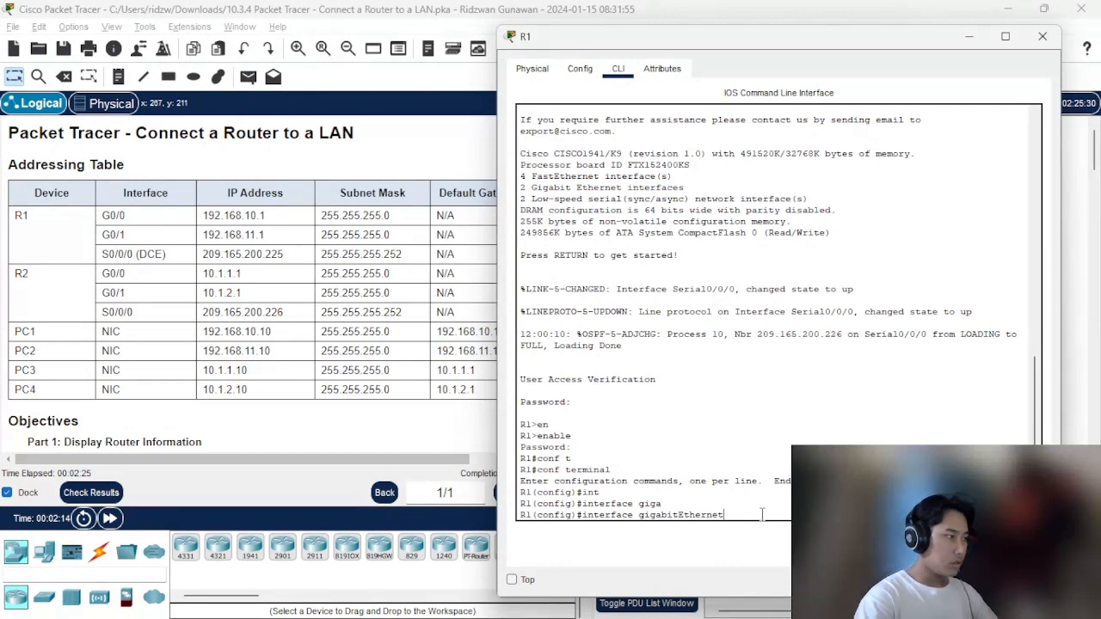
text(0/)
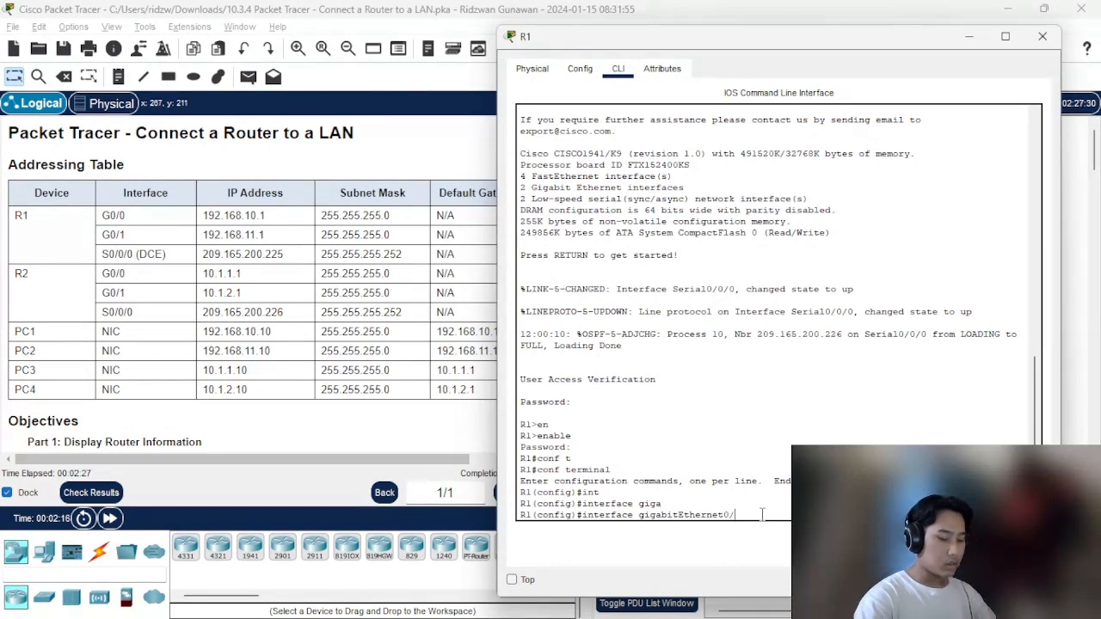
text(0)
key(Return)
Assign 192.168.10.1 255.255.255.0 to G0/0 and enable it with no shutdown.
text(ip)
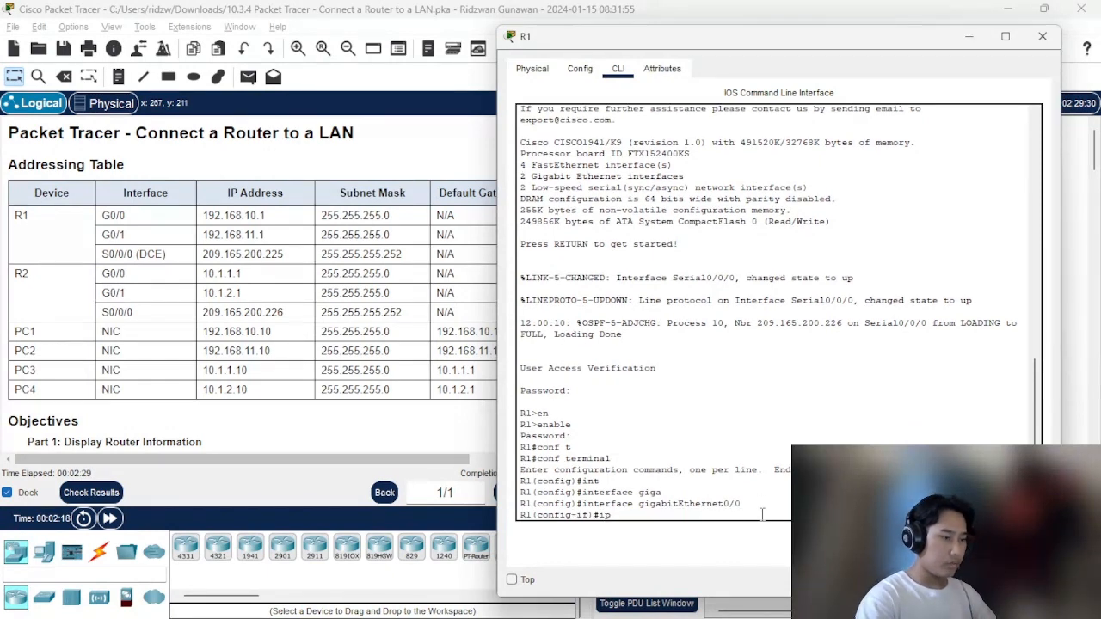
text( add)
key(Tab)
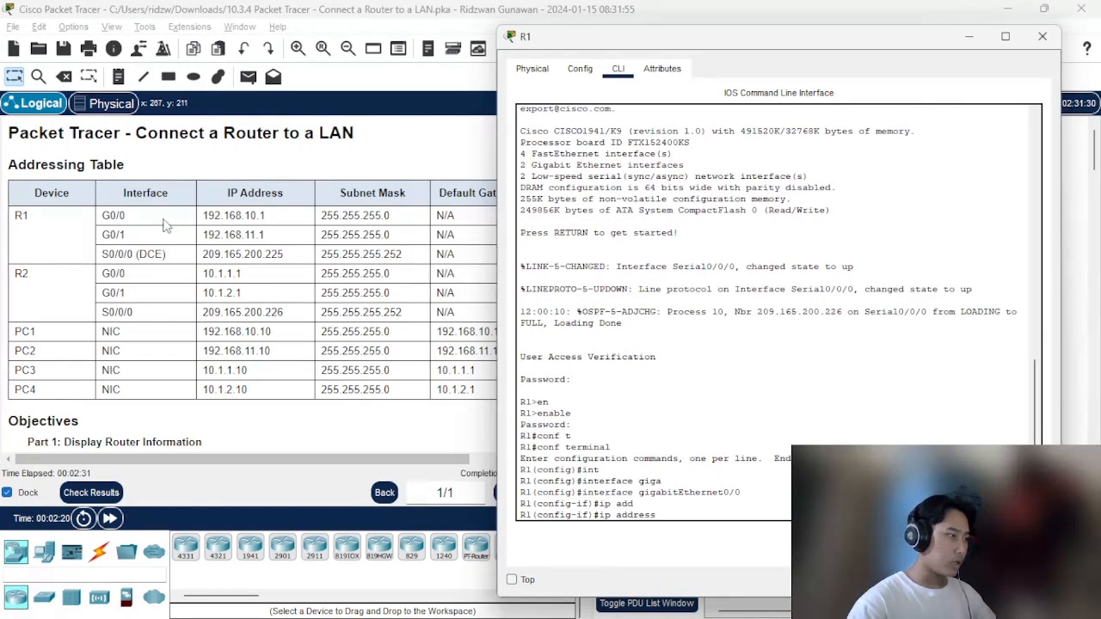
text(19)
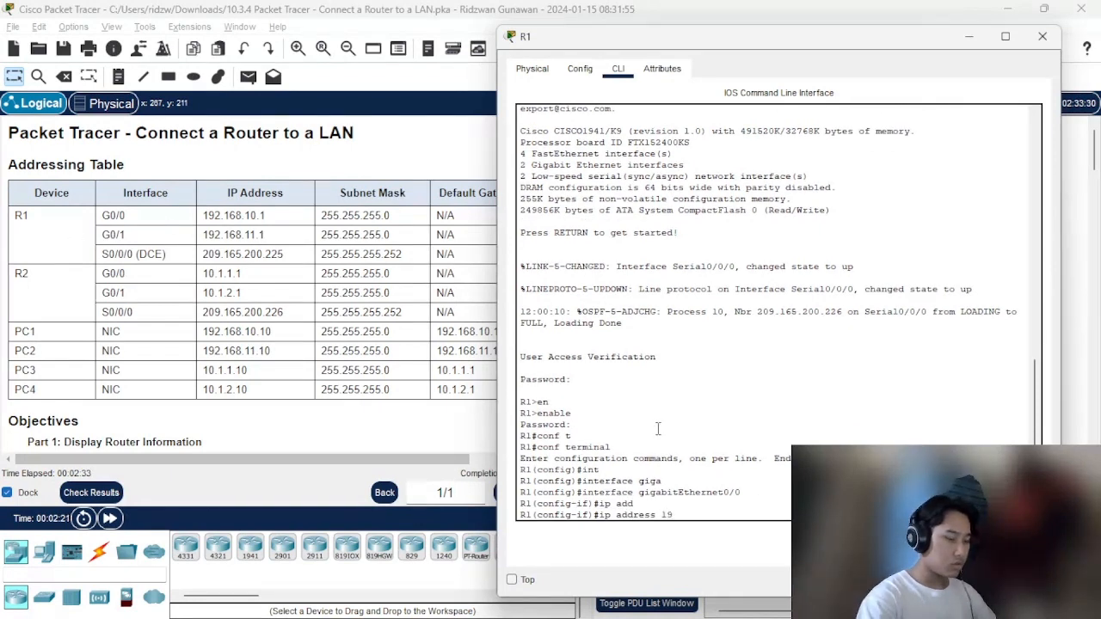
text(2.16)
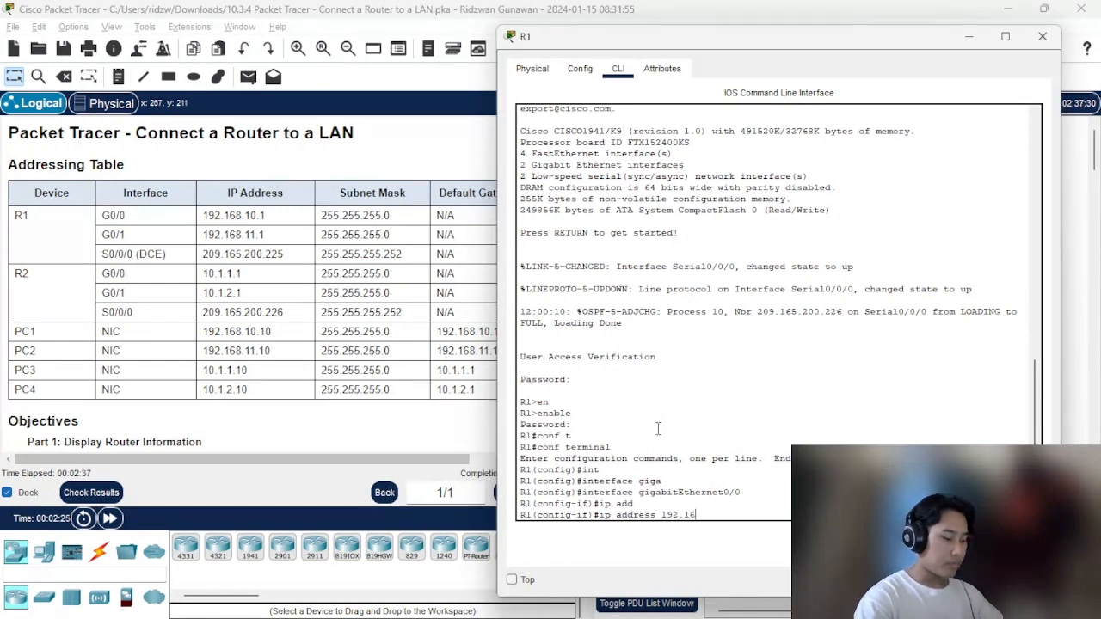
text(8.10.1)
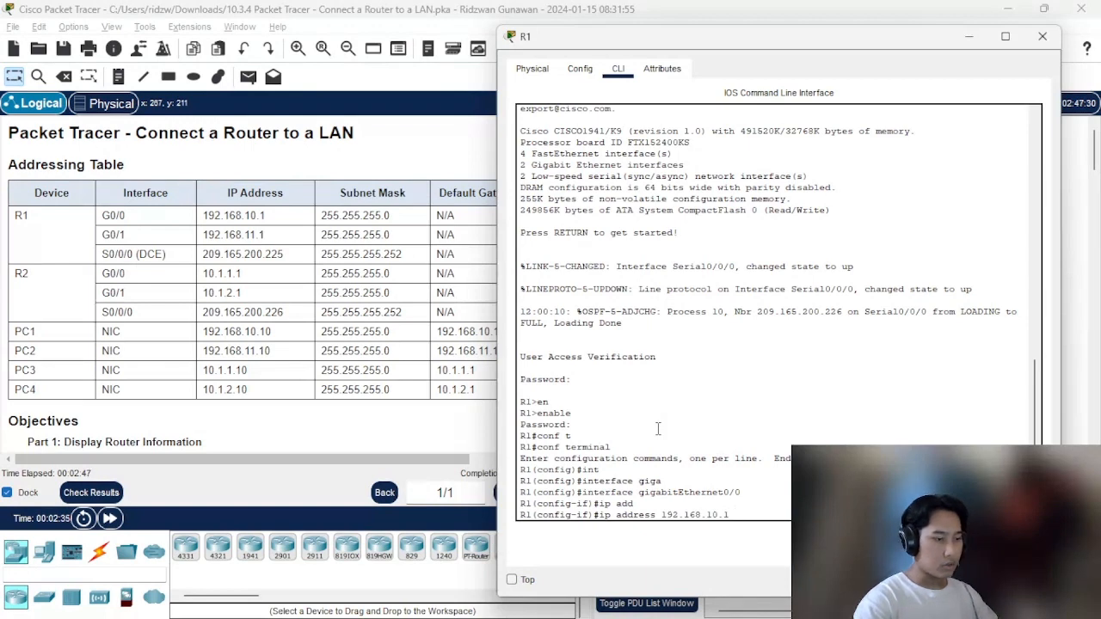
text(255.255.25)
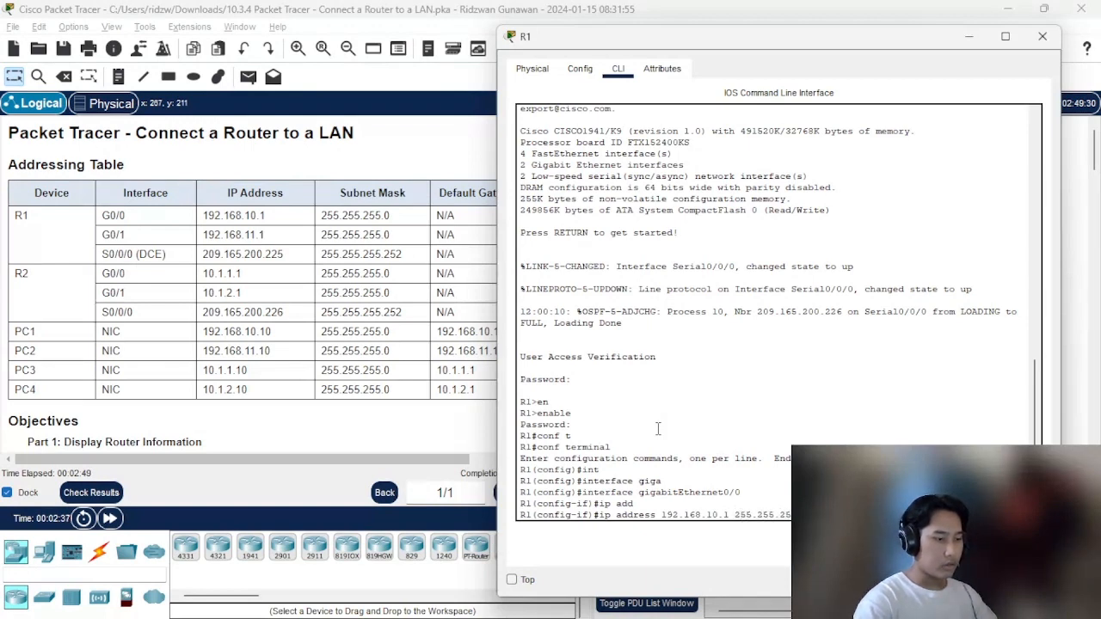
key(Return)
text(no shut)
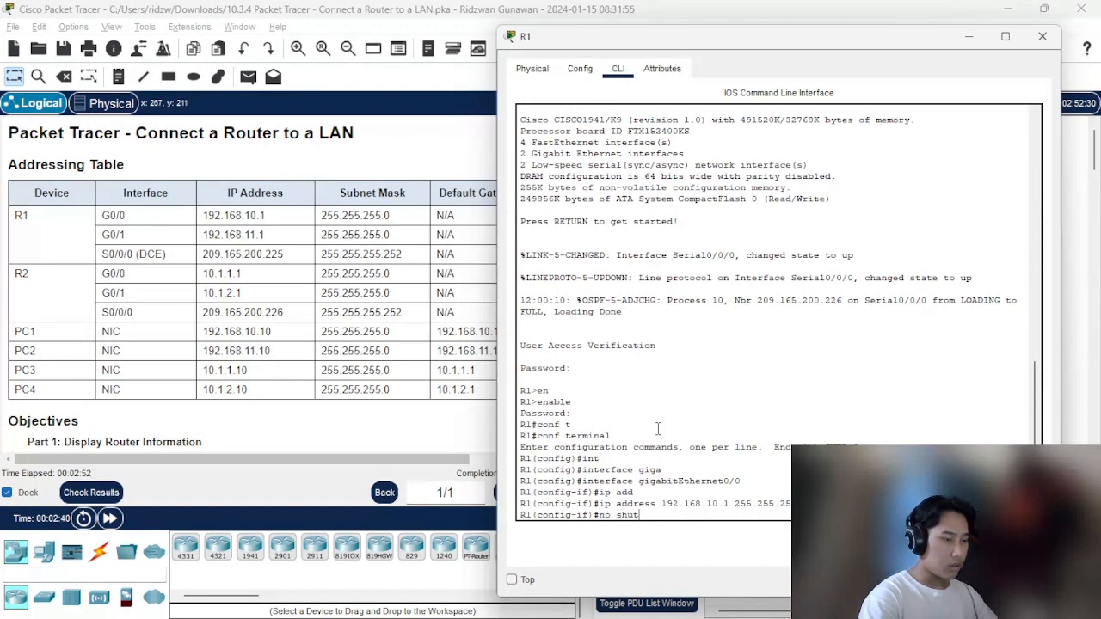
key(Tab)
key(Return)
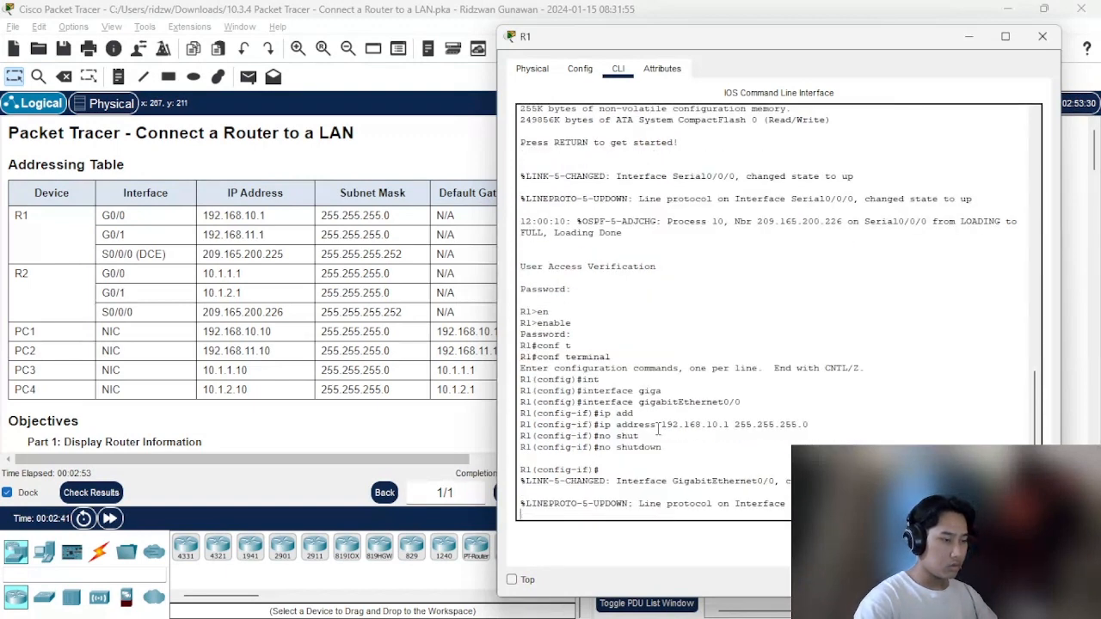
key(Return)
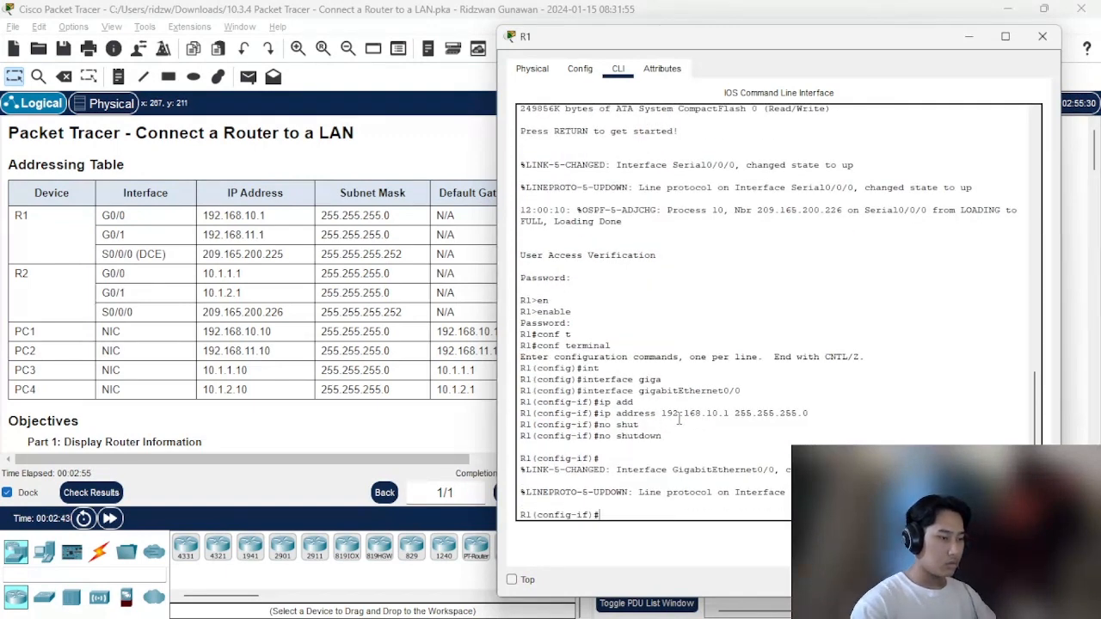
Give R1's G0/0 the description 'LAN connection to S1'.
drag(685, 38, 268, 44)
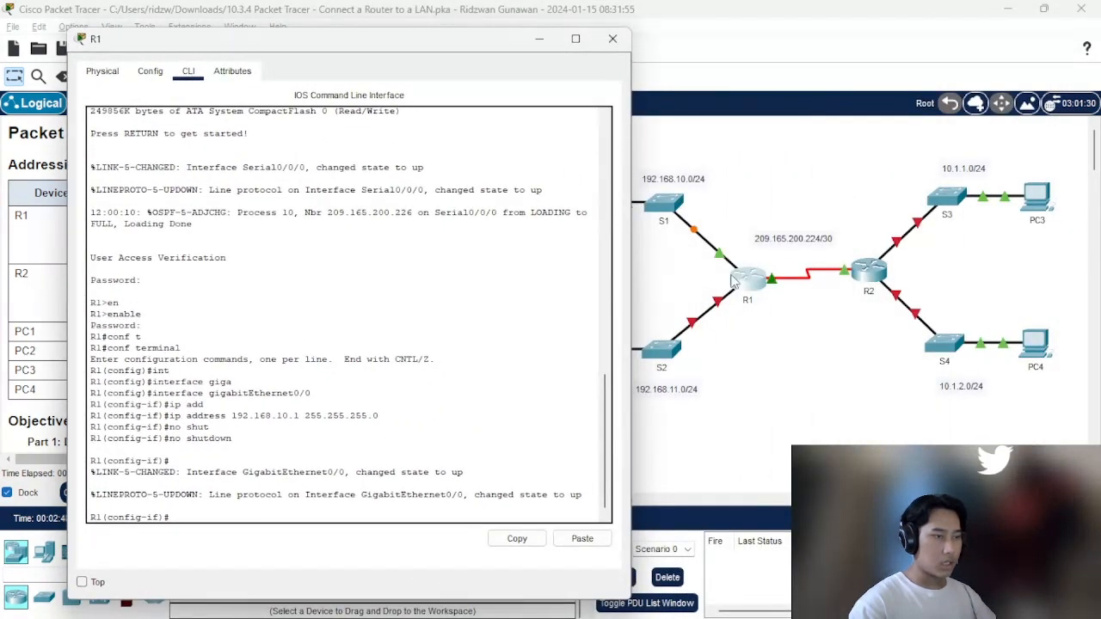
drag(456, 48, 908, 38)
scroll(291, 308, down, 15)
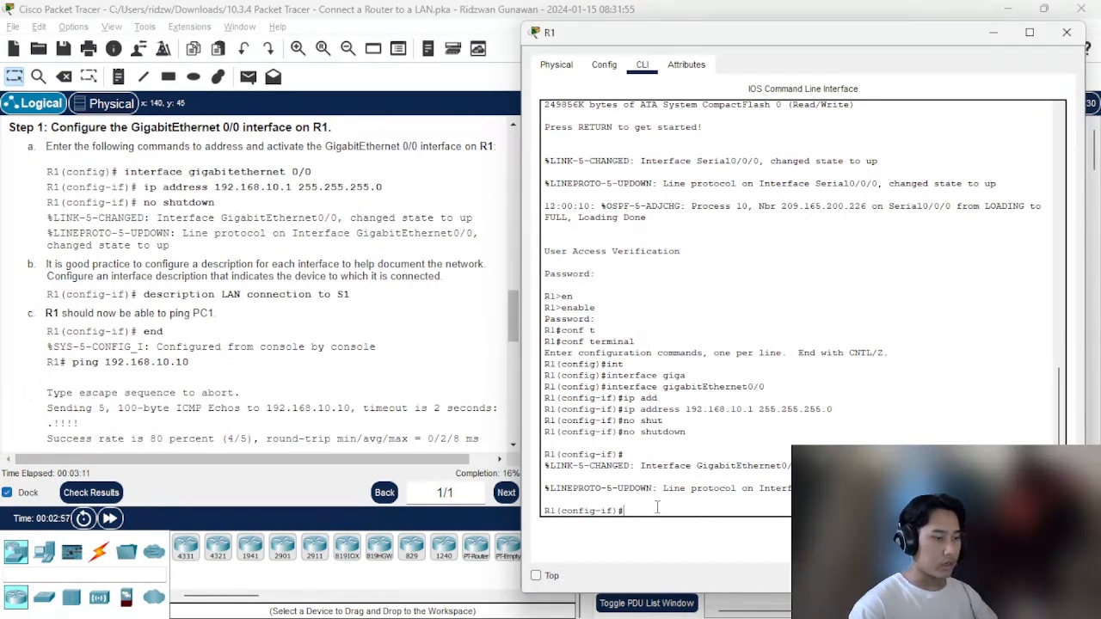
text(des)
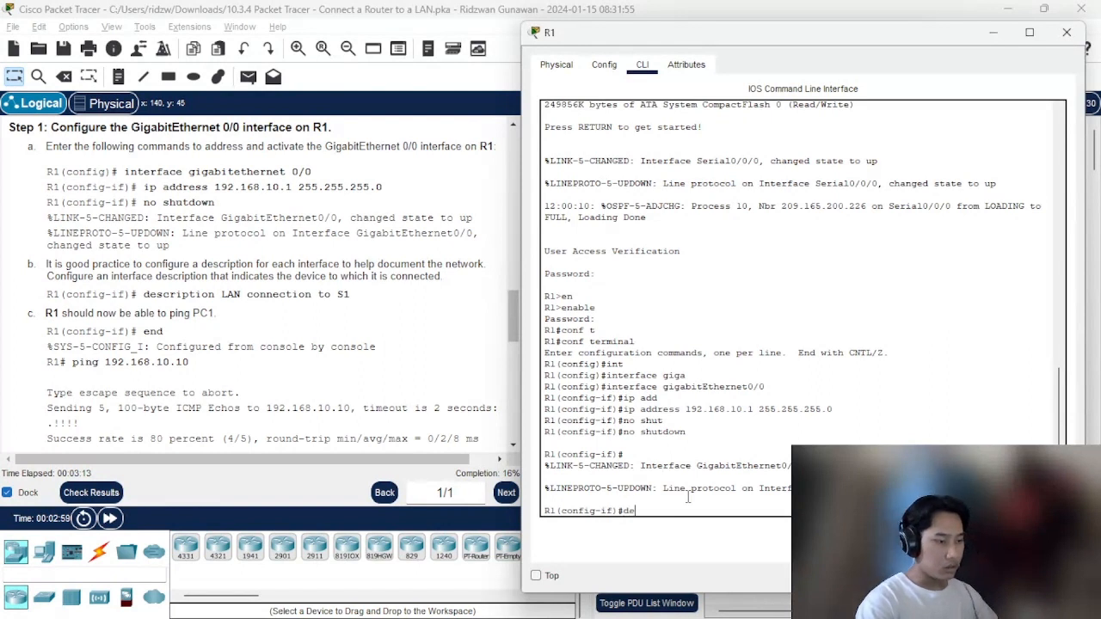
key(Tab)
text(L)
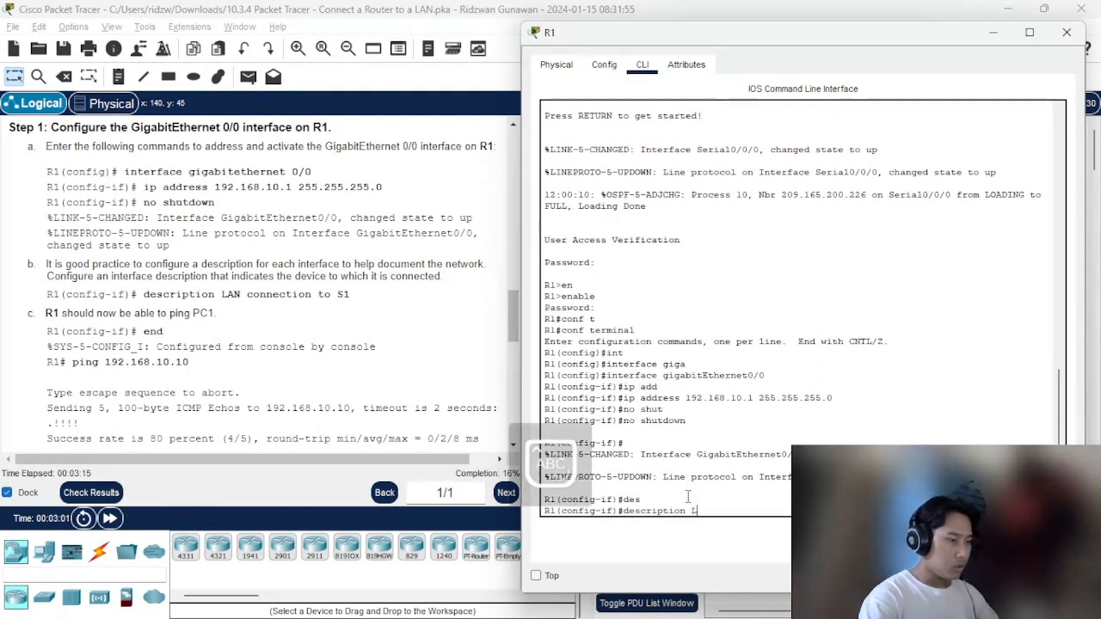
text(AN con)
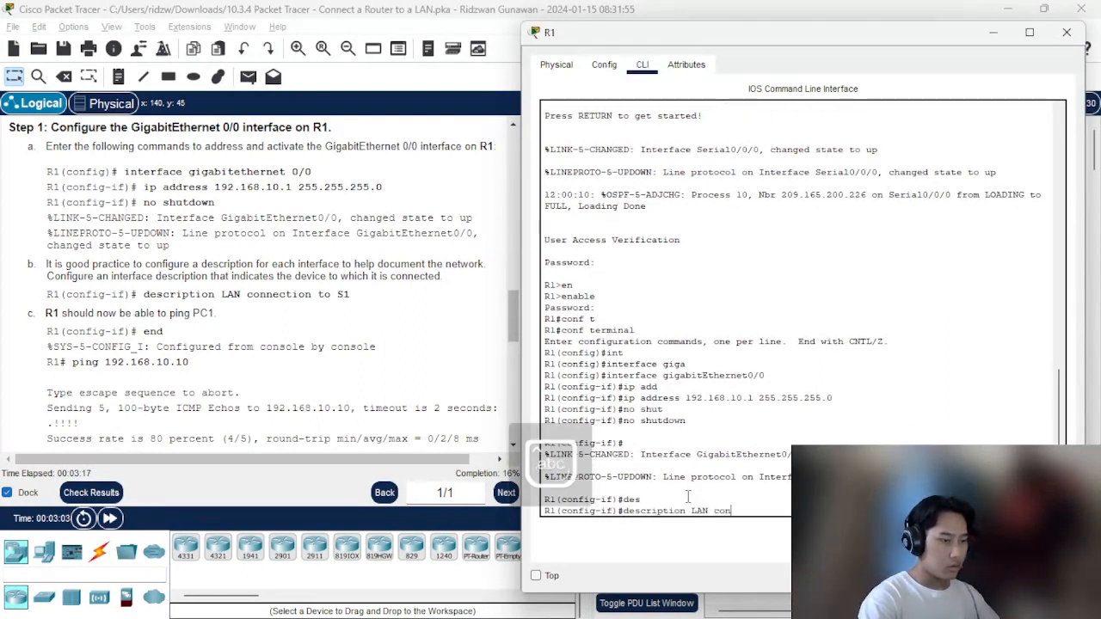
text(nection )
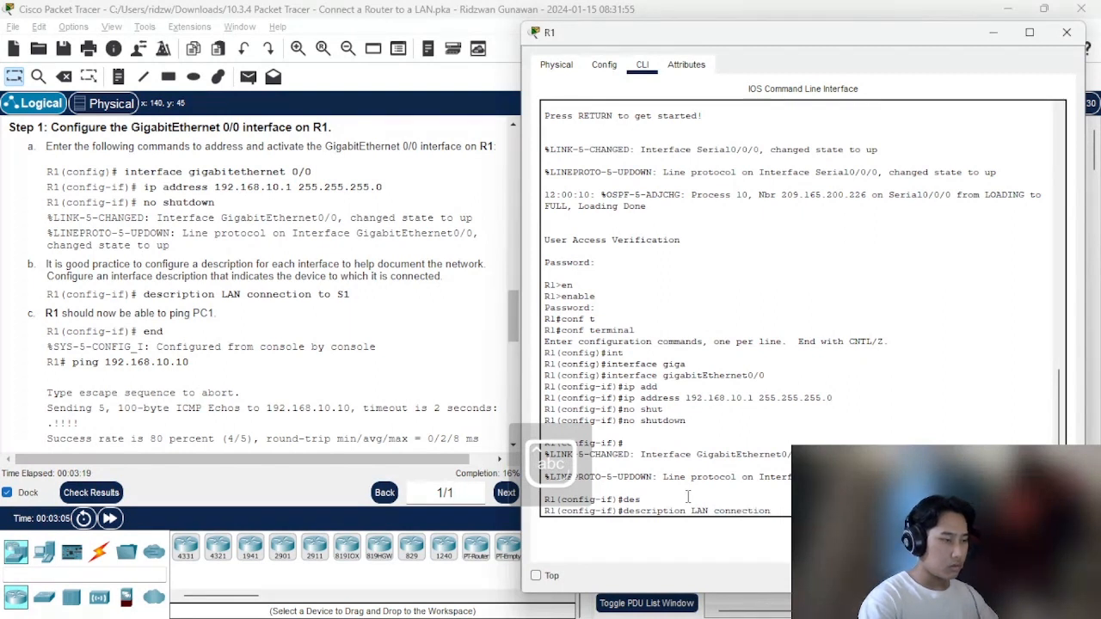
text(to)
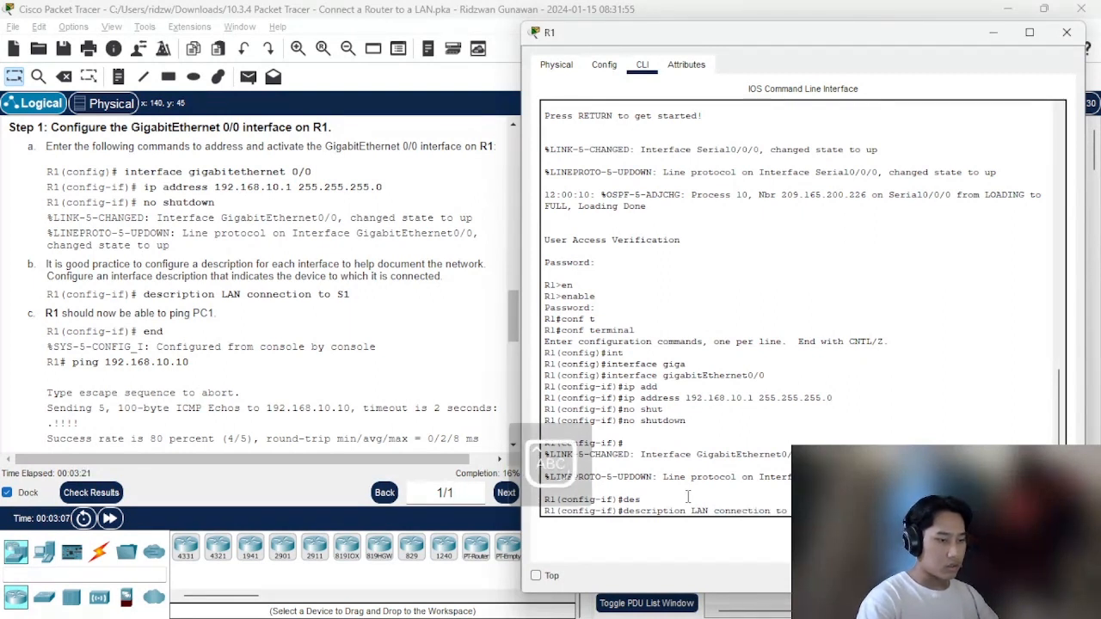
key(Caps_Lock)
key(Return)
Exit back to global configuration mode and check the topology beside the console.
text(e)
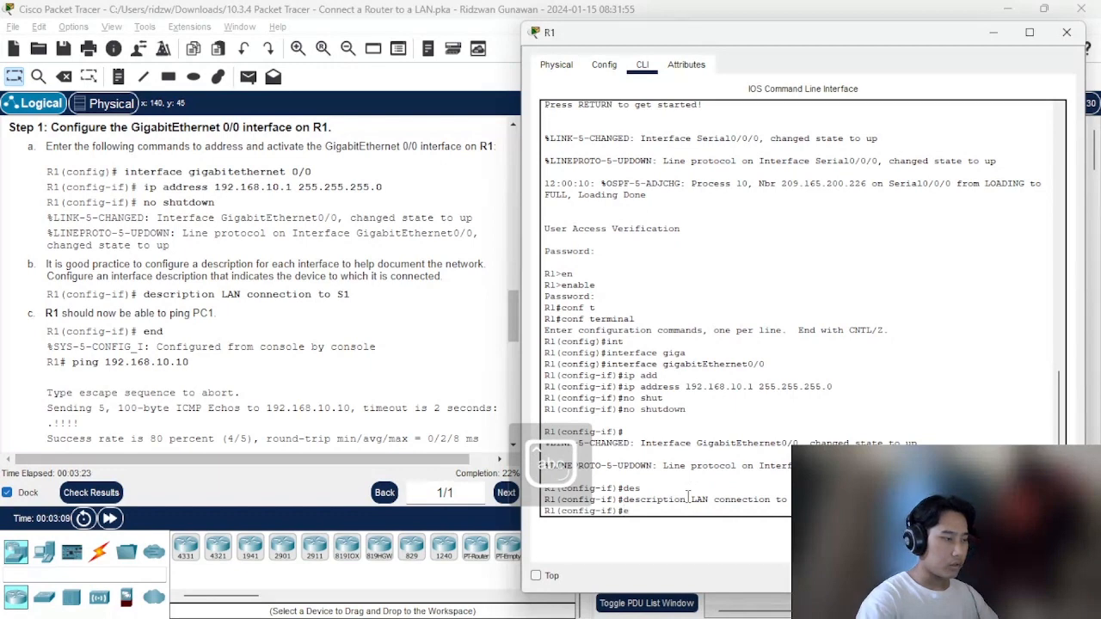
text(xit)
key(Return)
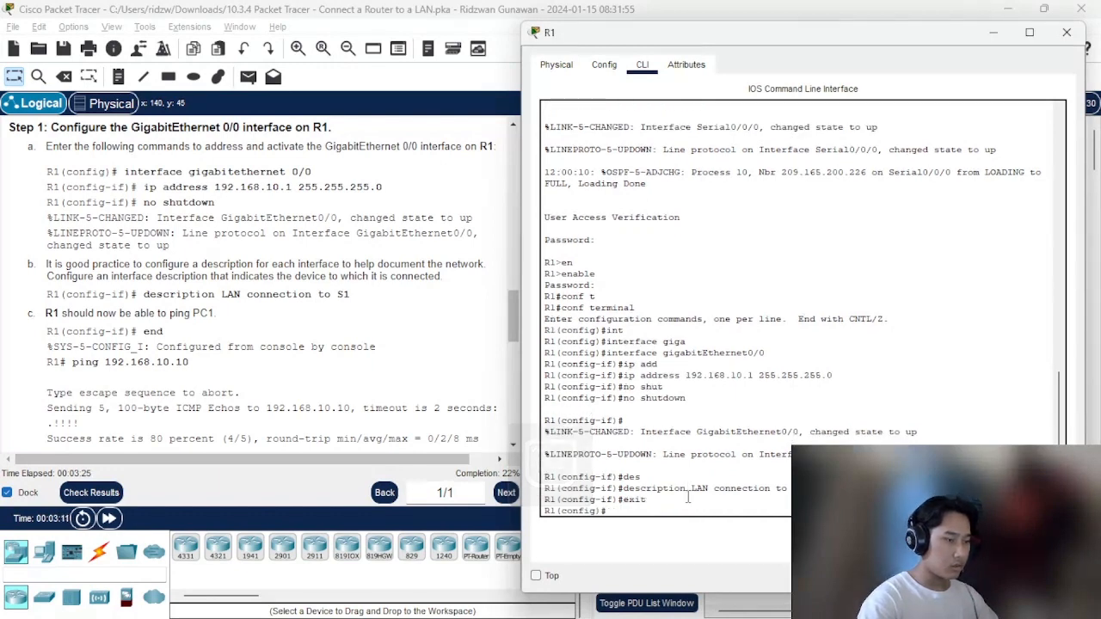
drag(665, 39, 119, 37)
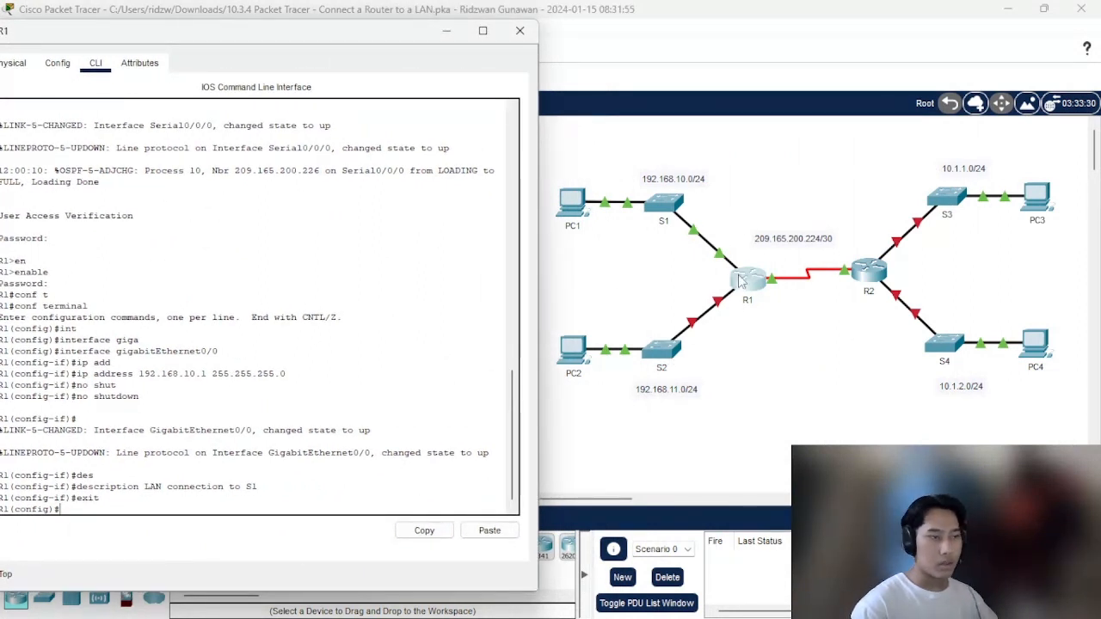
drag(381, 42, 926, 48)
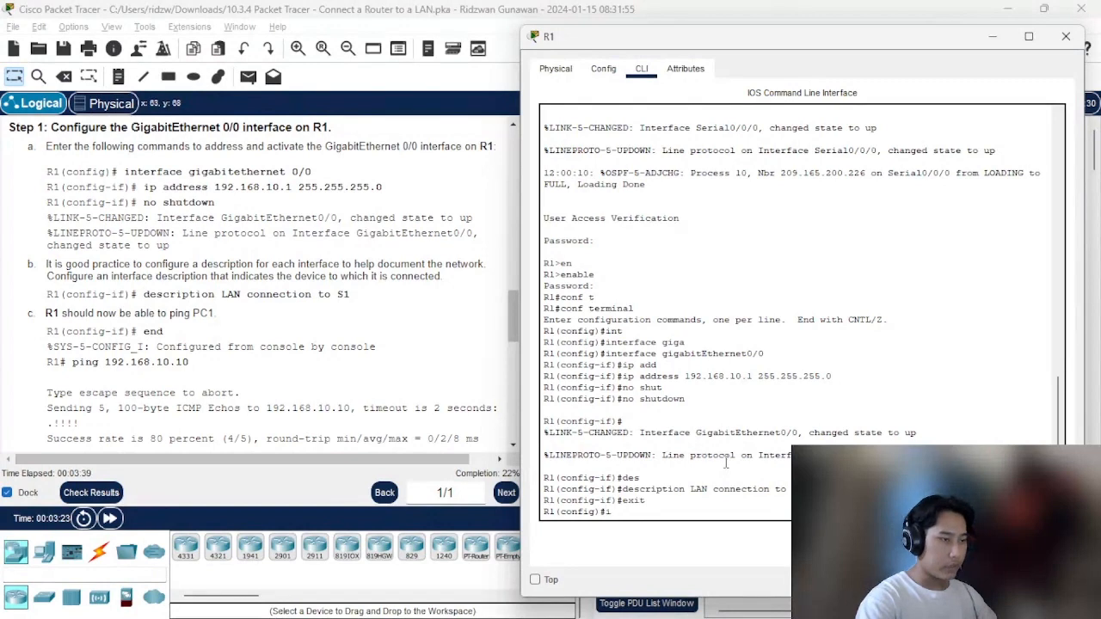
Select R1's GigabitEthernet0/1 and assign it 192.168.11.1 255.255.255.0.
text(nt)
key(Tab)
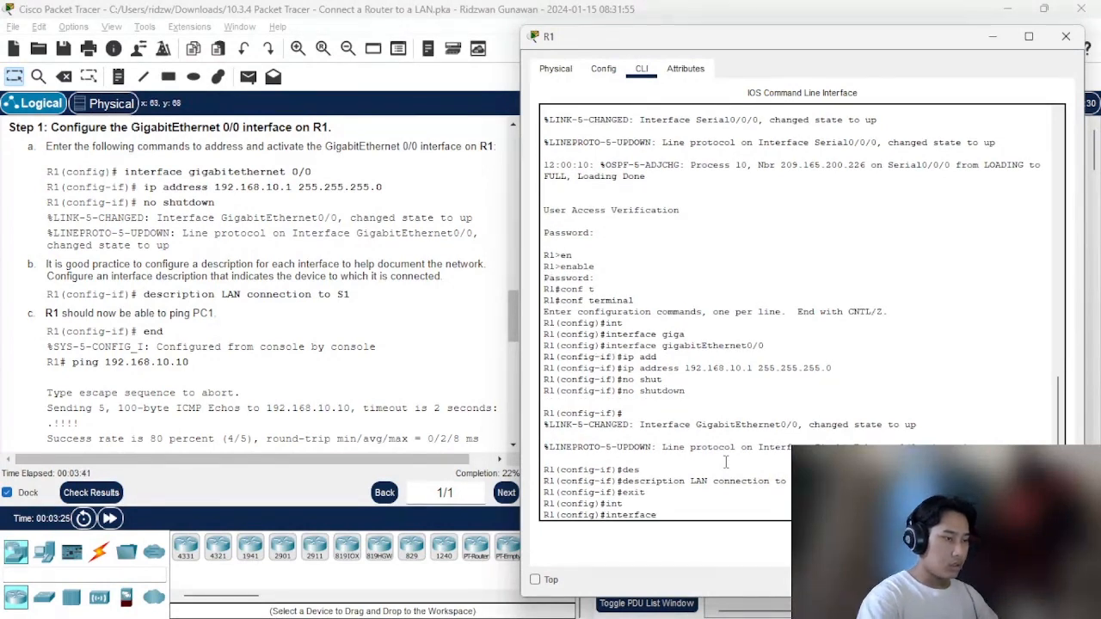
text(gi)
key(Tab)
scroll(259, 231, up, 10)
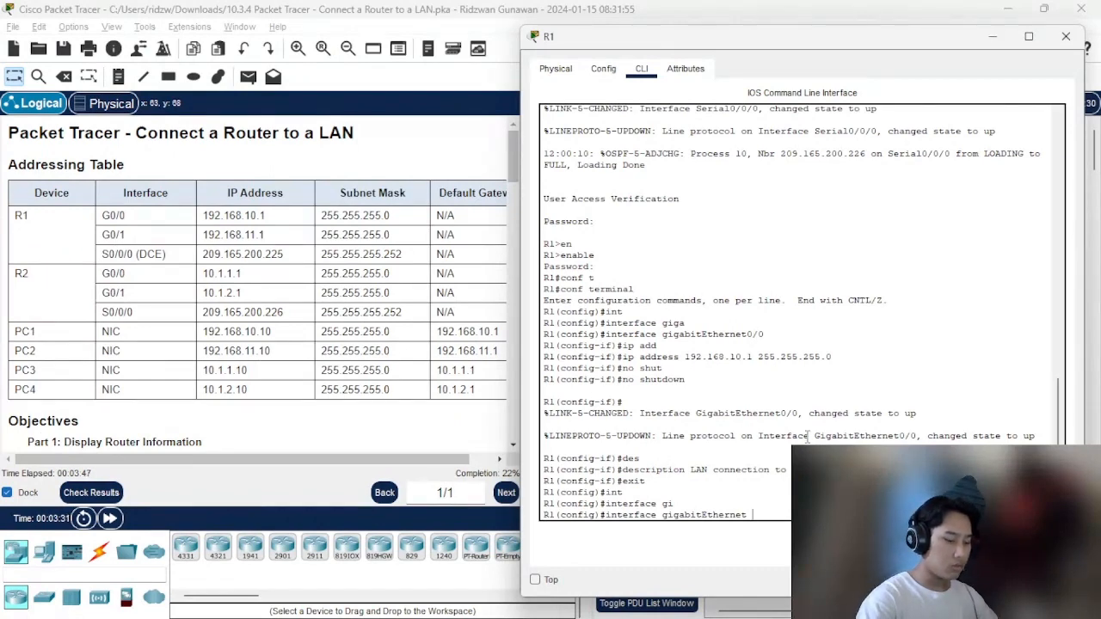
text(0.)
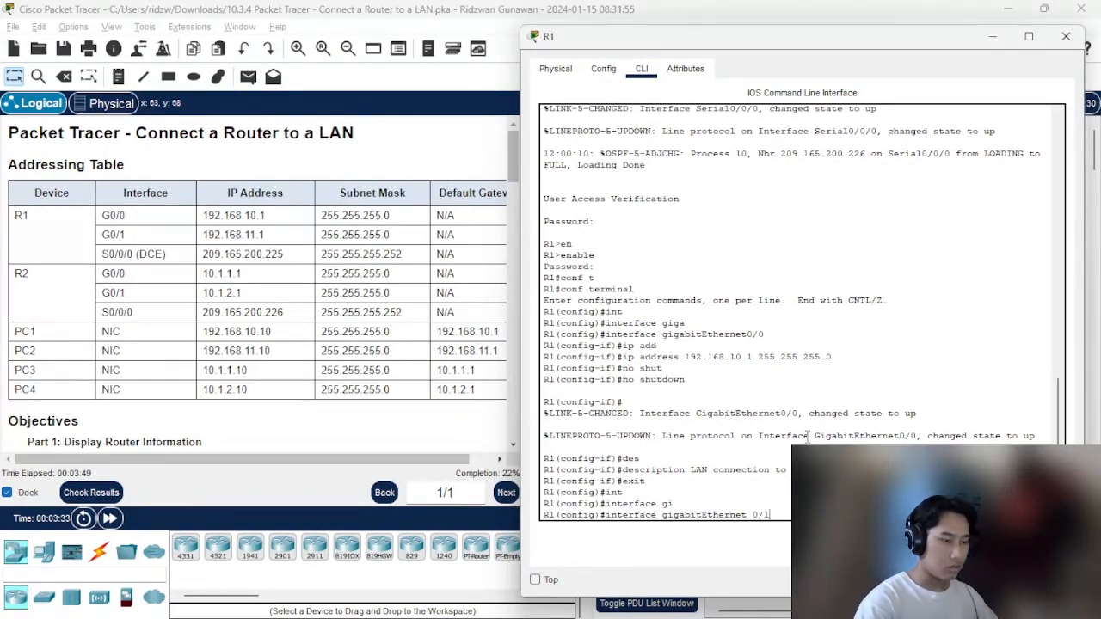
key(Return)
text(ip ad)
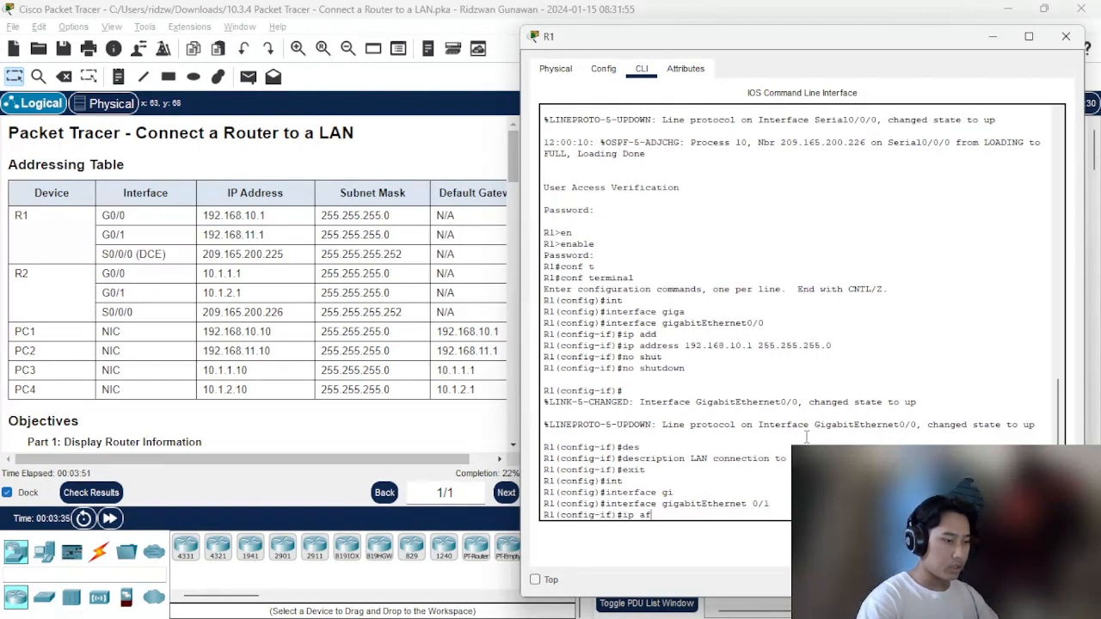
key(Tab)
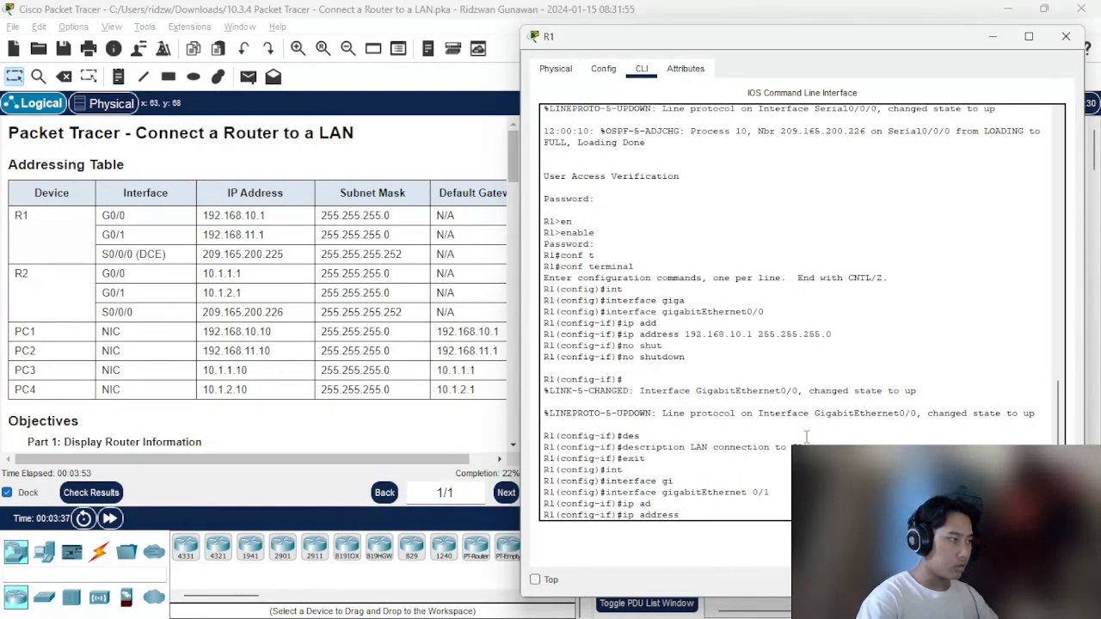
text(192.16)
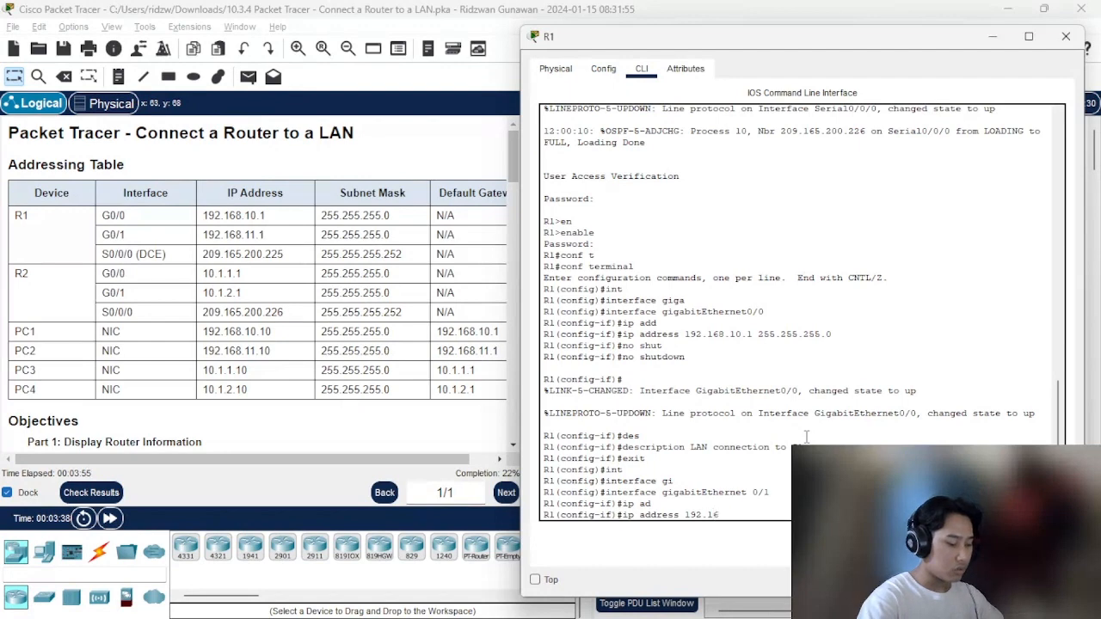
text(8.11.)
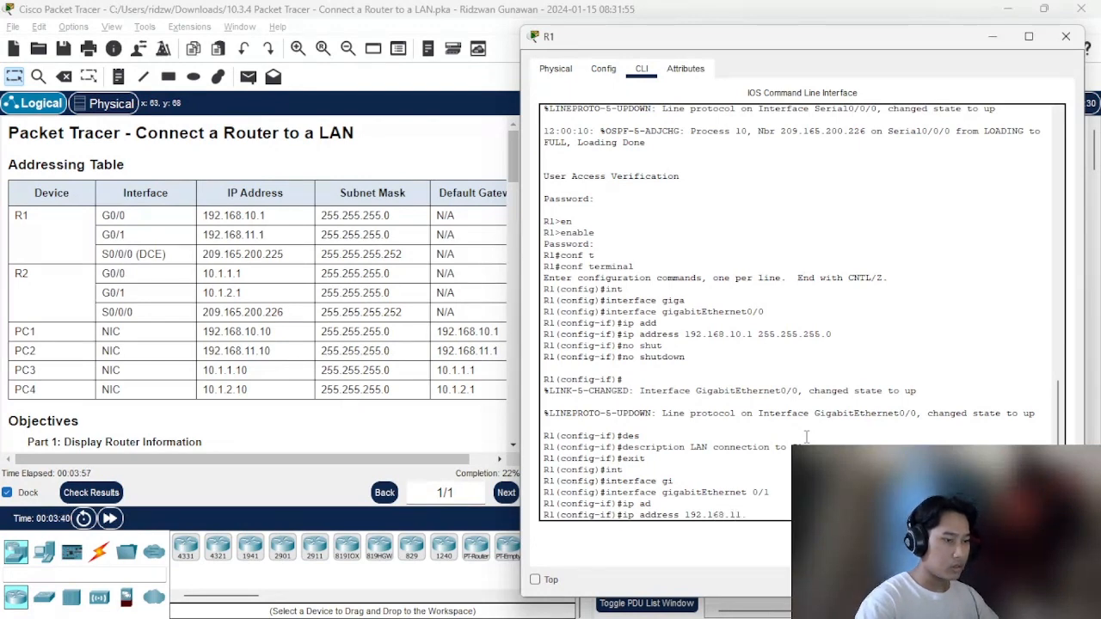
text(1 255.25)
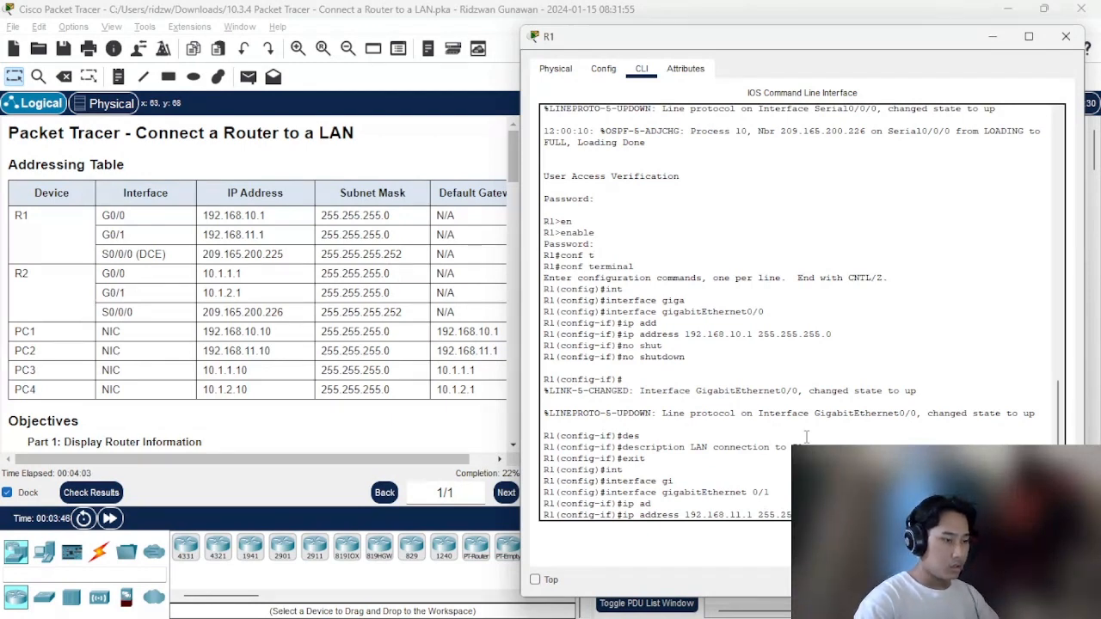
key(Return)
Enable G0/1 with no shutdown, reapply the LAN description, and exit interface mode.
text(no shu)
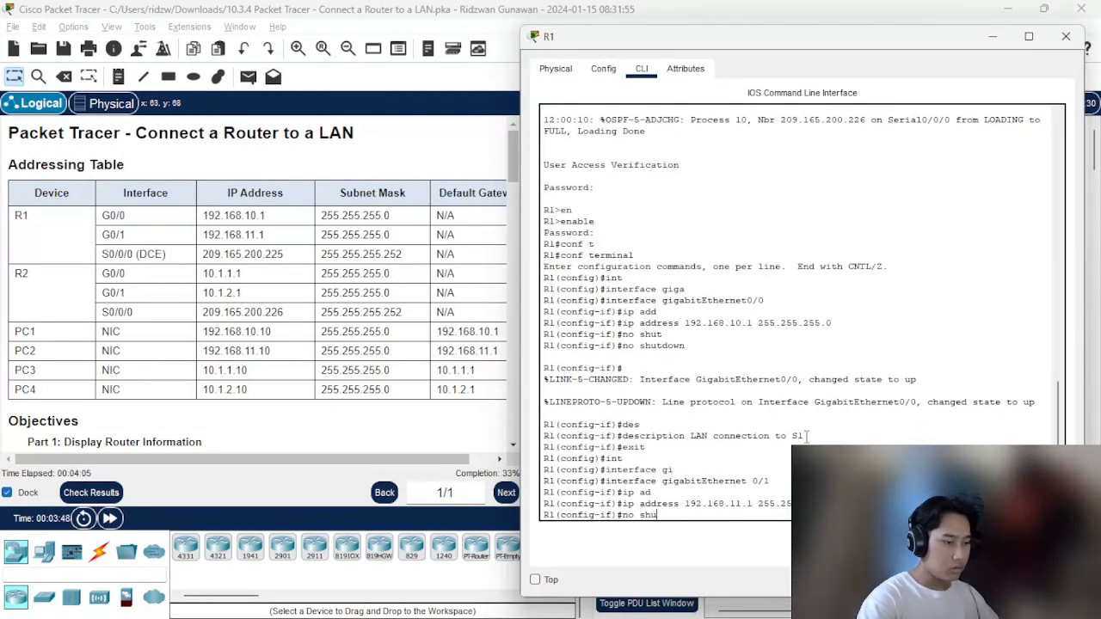
key(Tab)
key(Return)
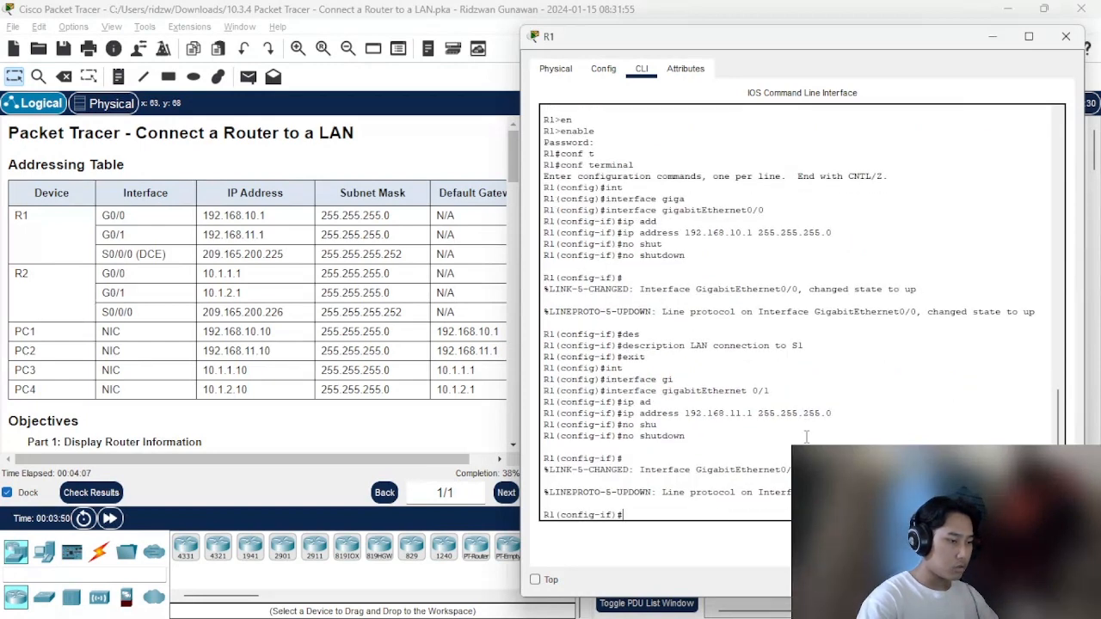
key(Up)
key(Up)
key(Up)
key(Up)
key(Up)
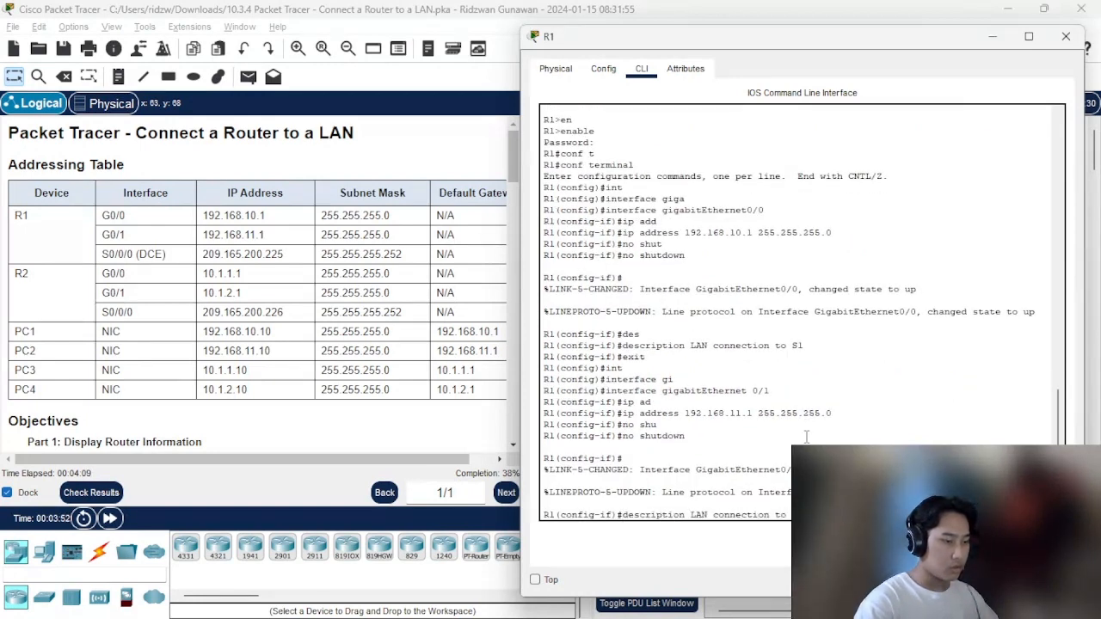
key(Return)
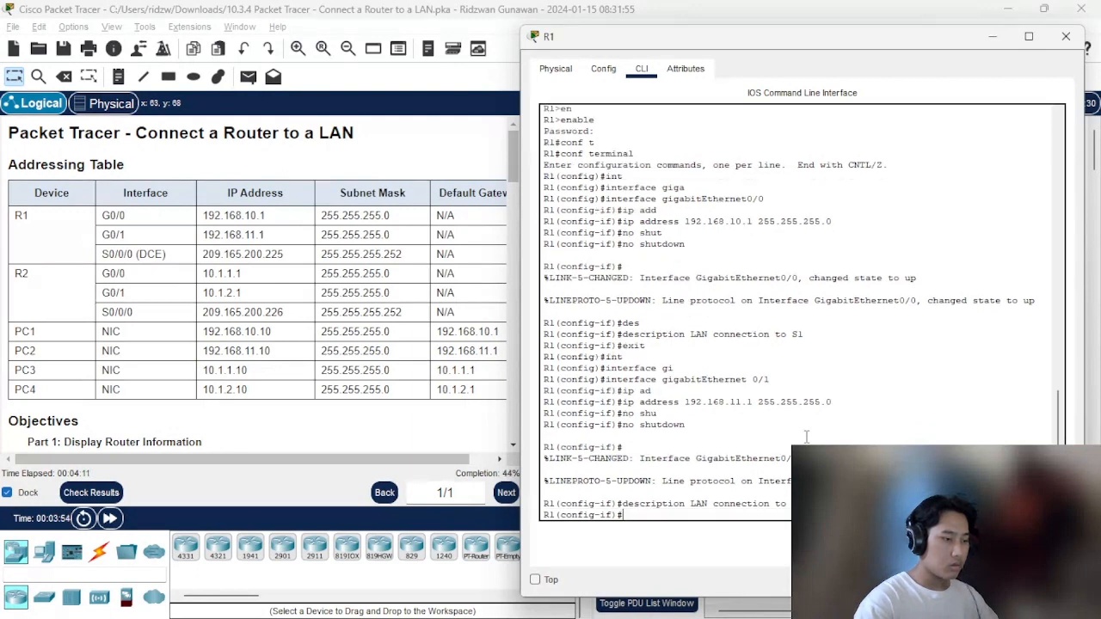
text(exit)
key(Return)
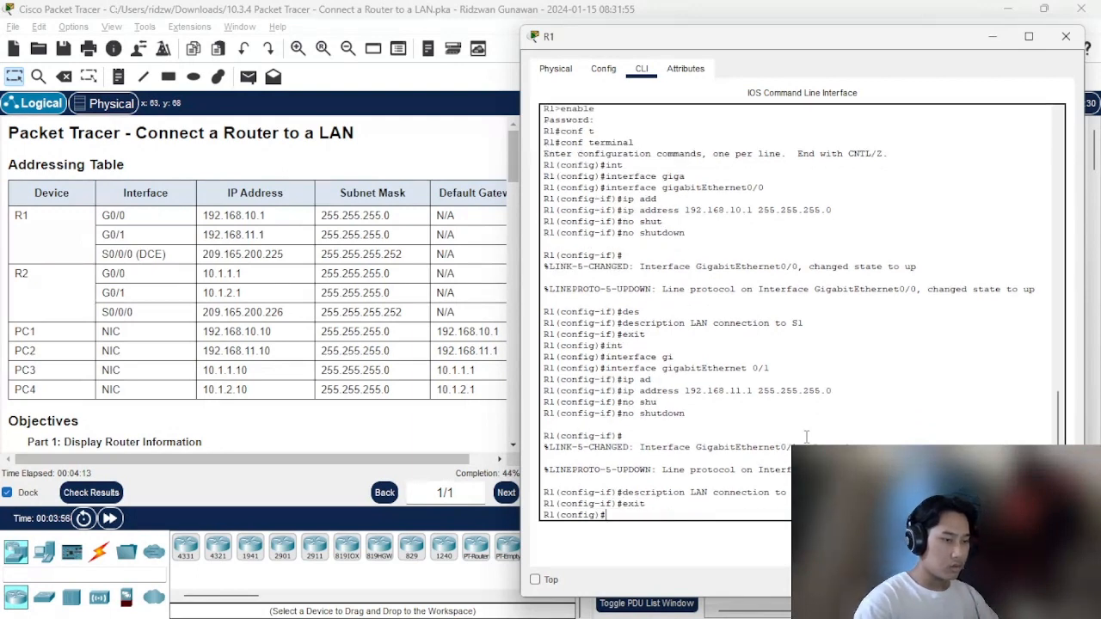
Close R1's window and open router R2's command line console session.
click(1001, 37)
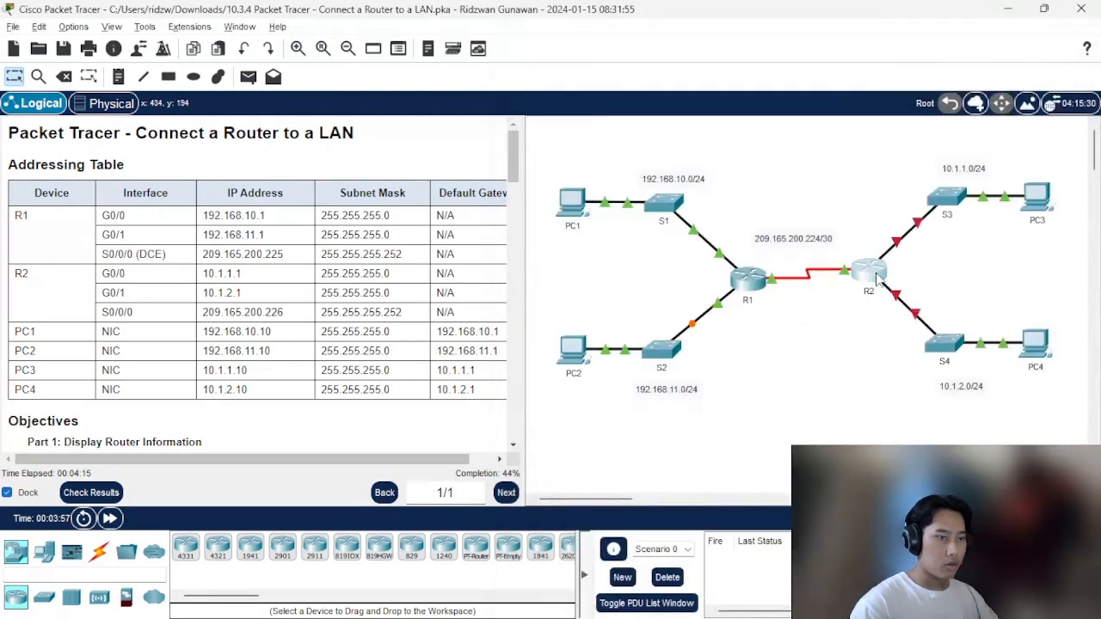
click(878, 276)
click(440, 90)
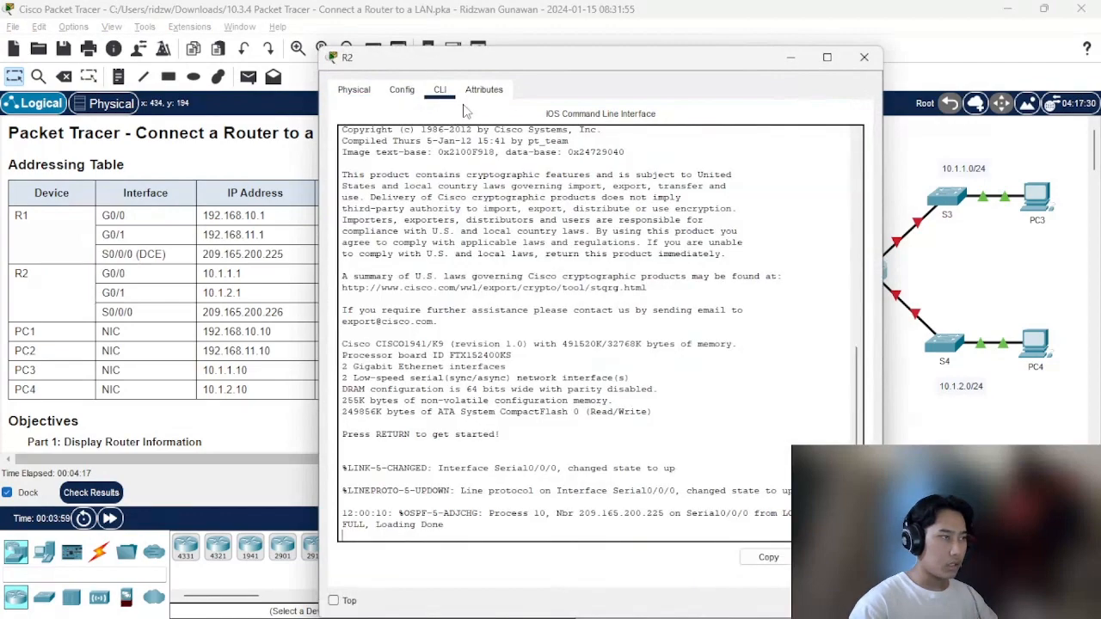
drag(558, 66, 767, 50)
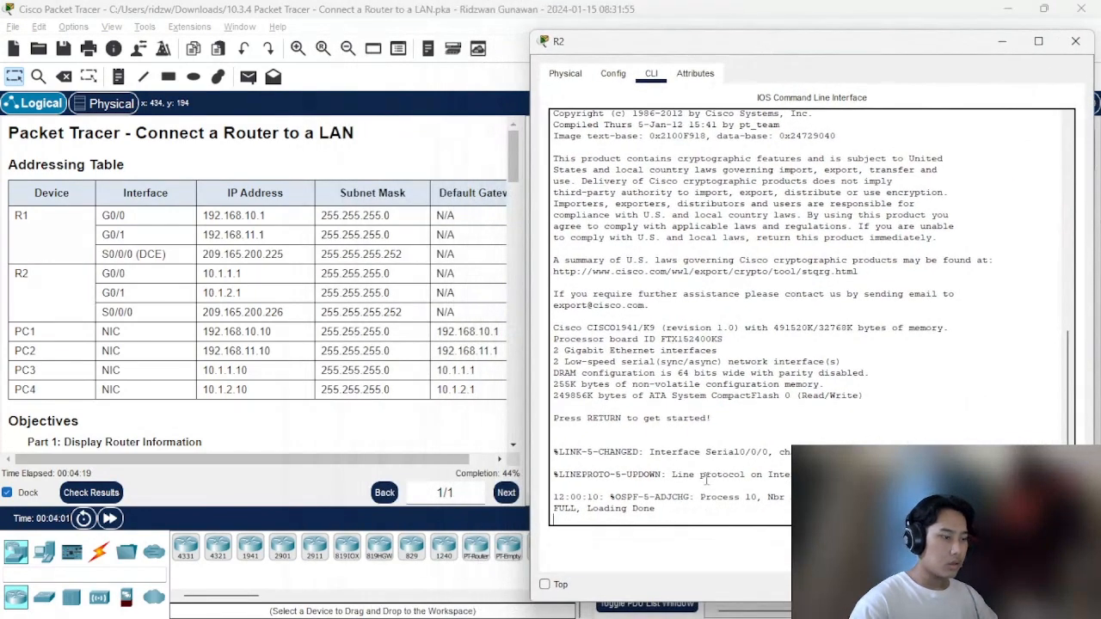
key(Return)
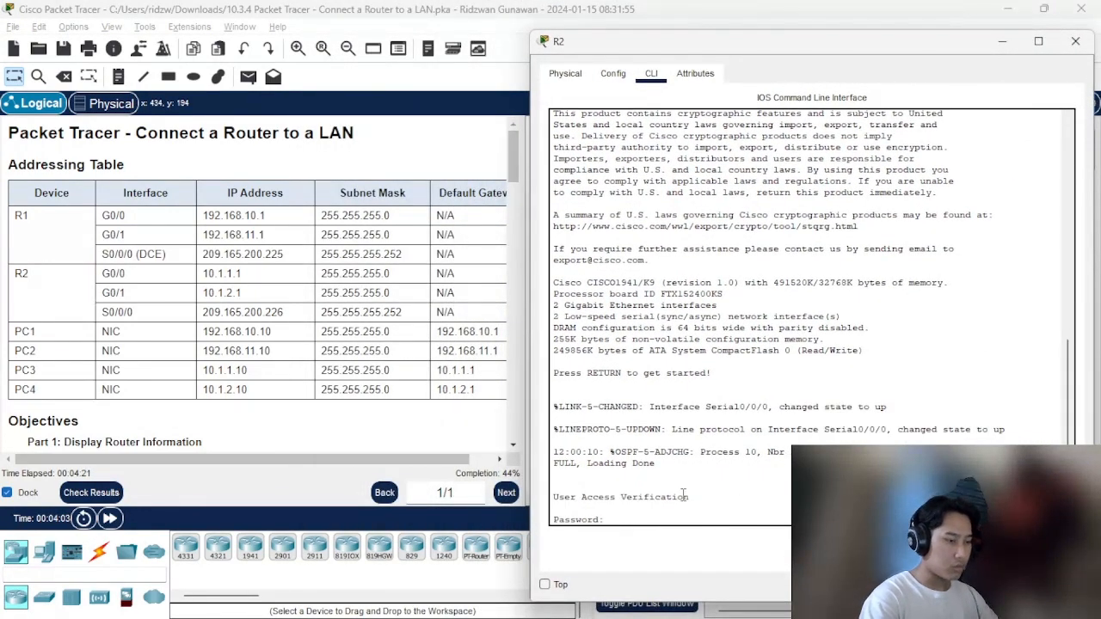
Log into R2, enable privileged mode and enter global configuration with conf t.
key(Return)
text(en)
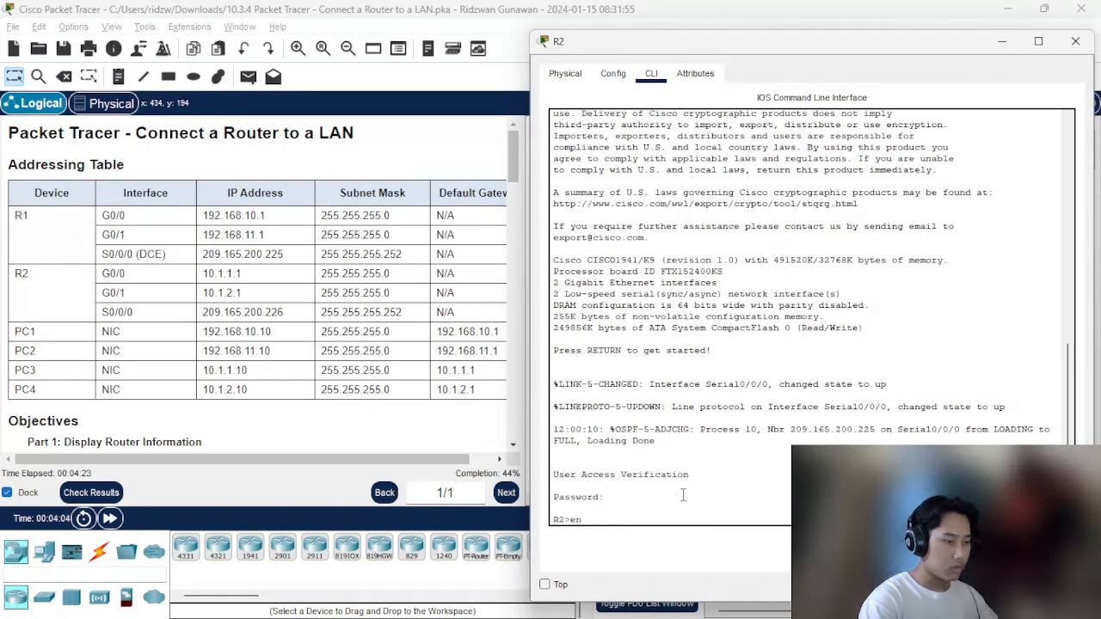
key(Tab)
key(Return)
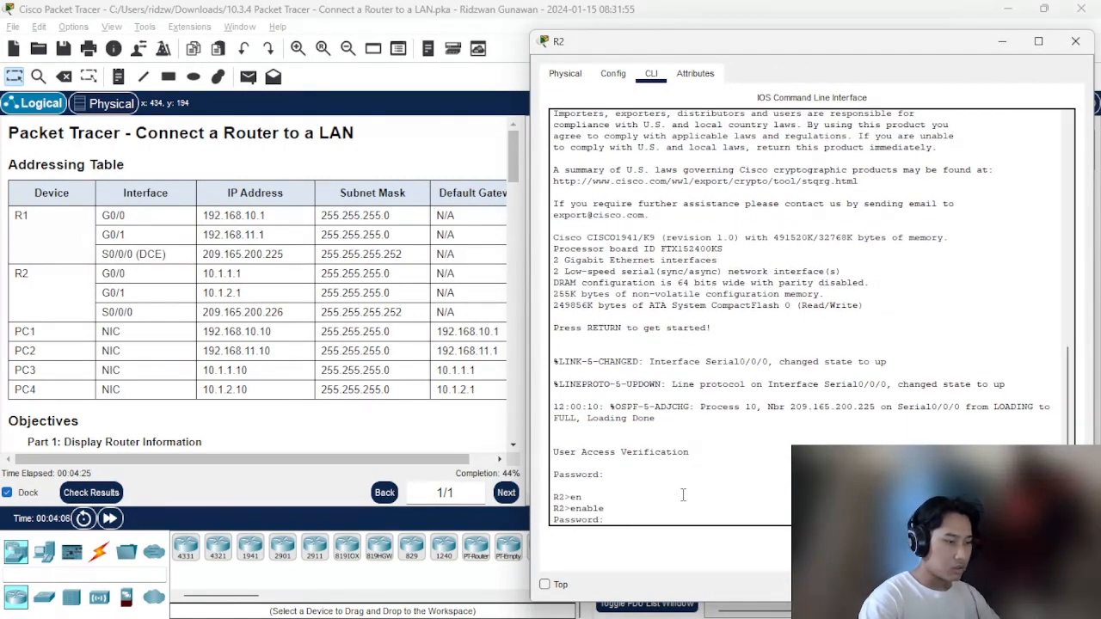
key(Return)
text(co)
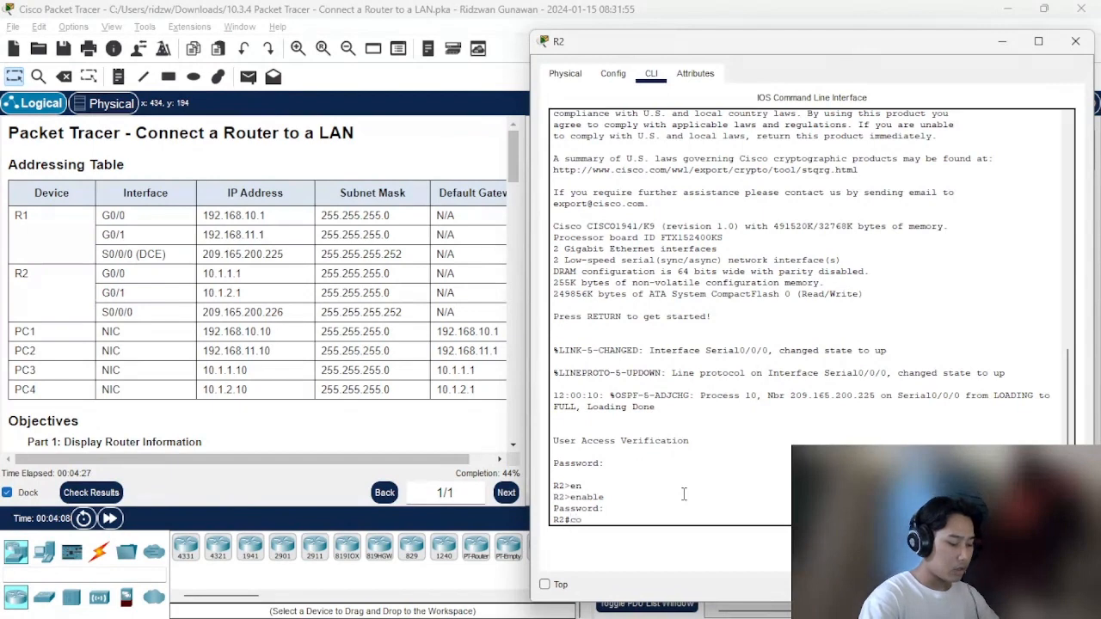
text(nf t)
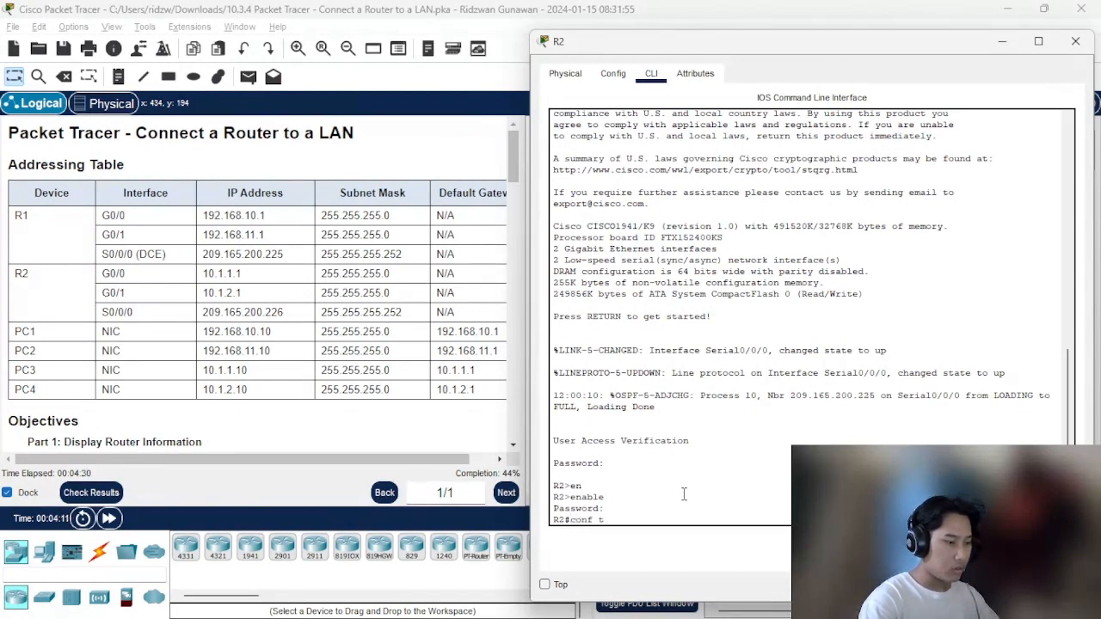
key(Tab)
key(Return)
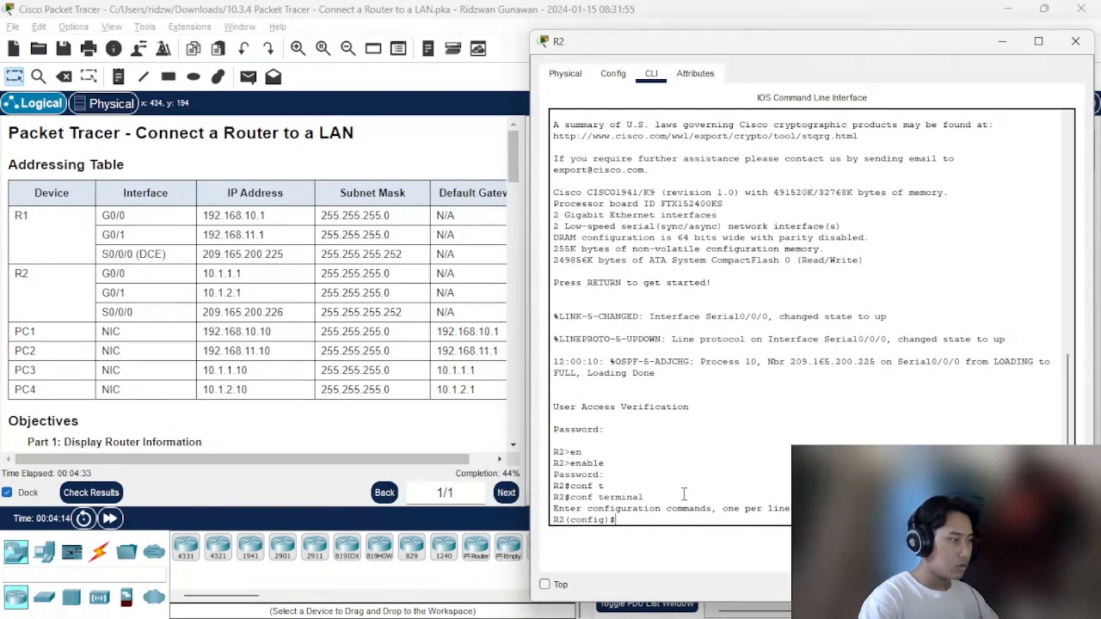
On R2, assign GigabitEthernet 0/0 the address 10.1.1.1 255.255.255.0 and enable it with no shutdown.
text(int)
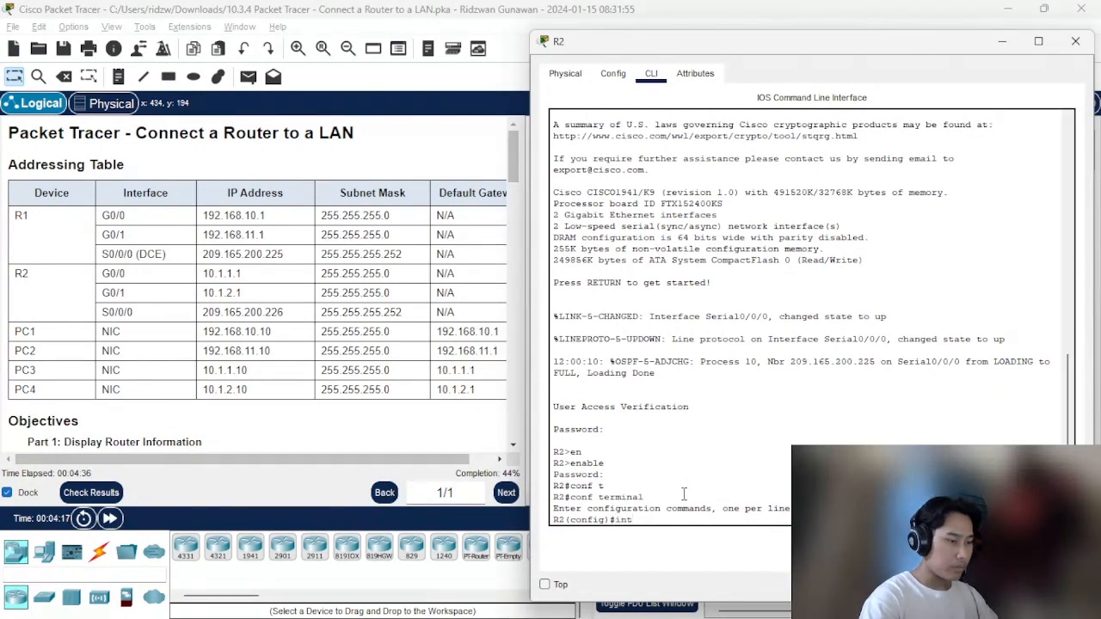
key(Tab)
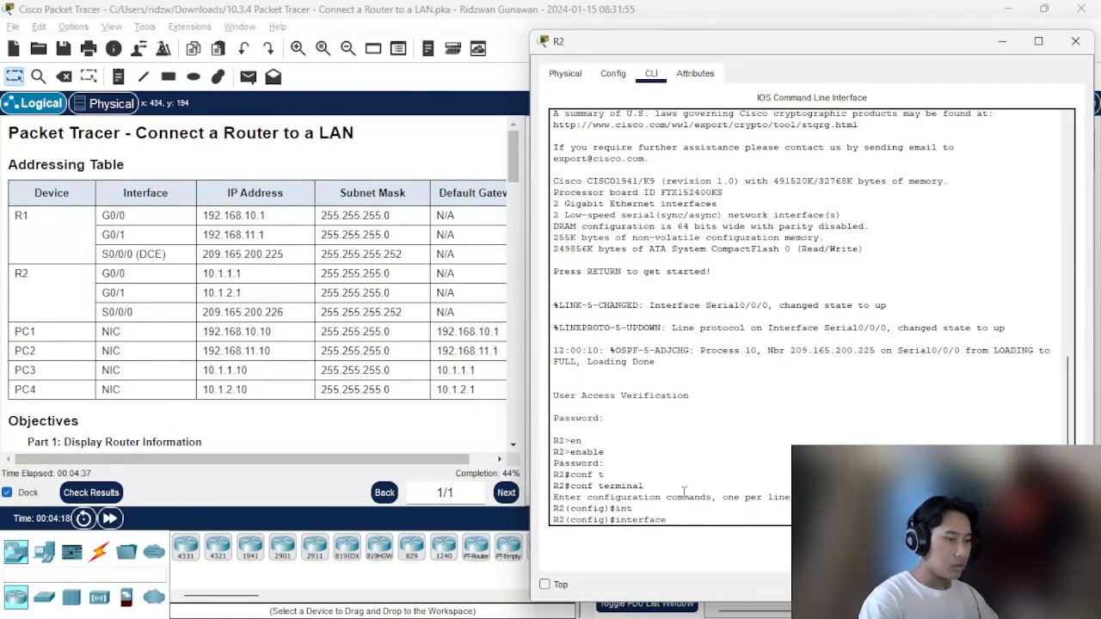
text(g)
key(Tab)
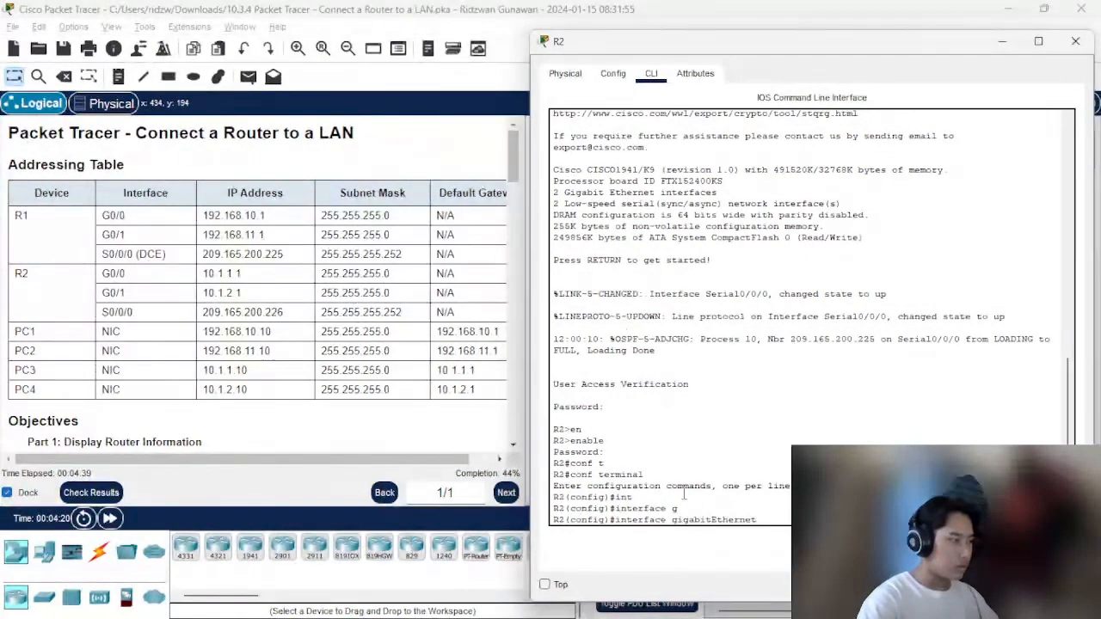
text(0/0)
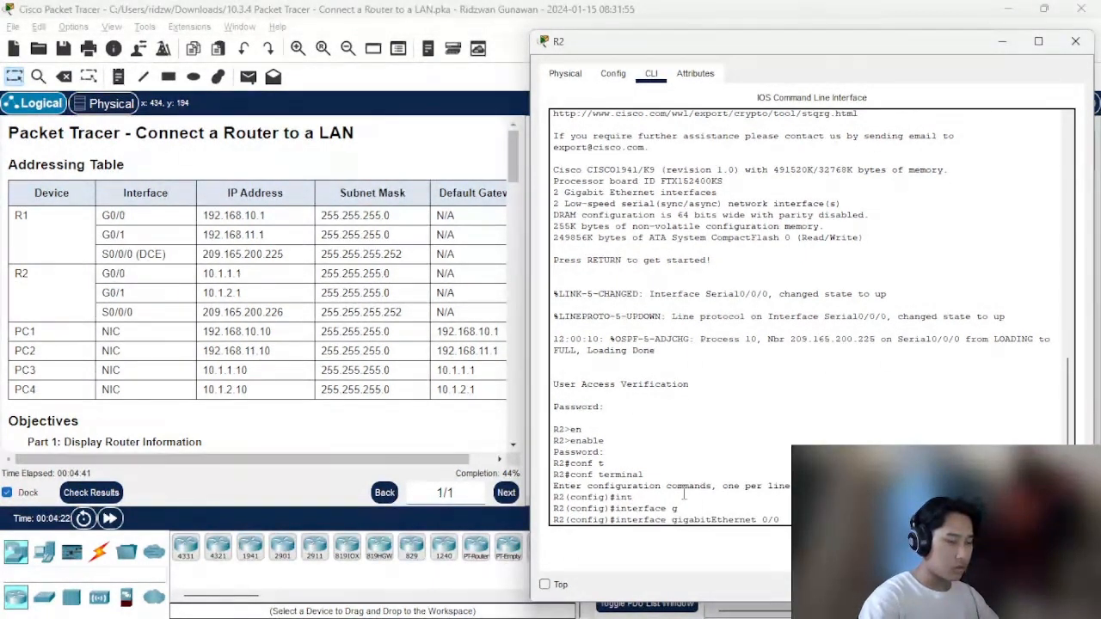
key(Return)
text(ip add)
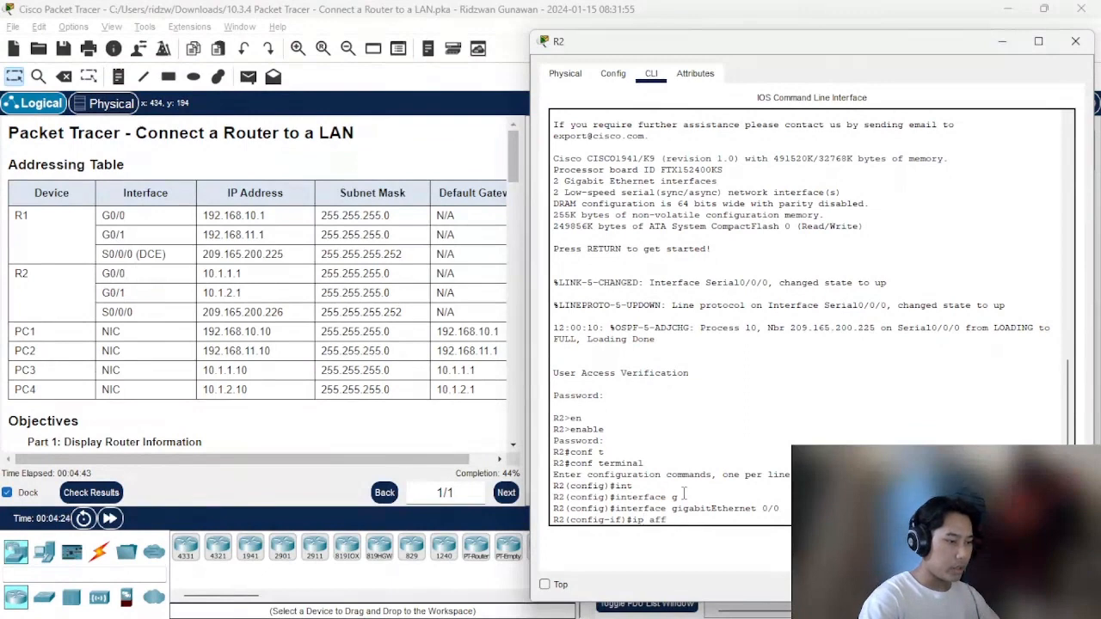
key(Tab)
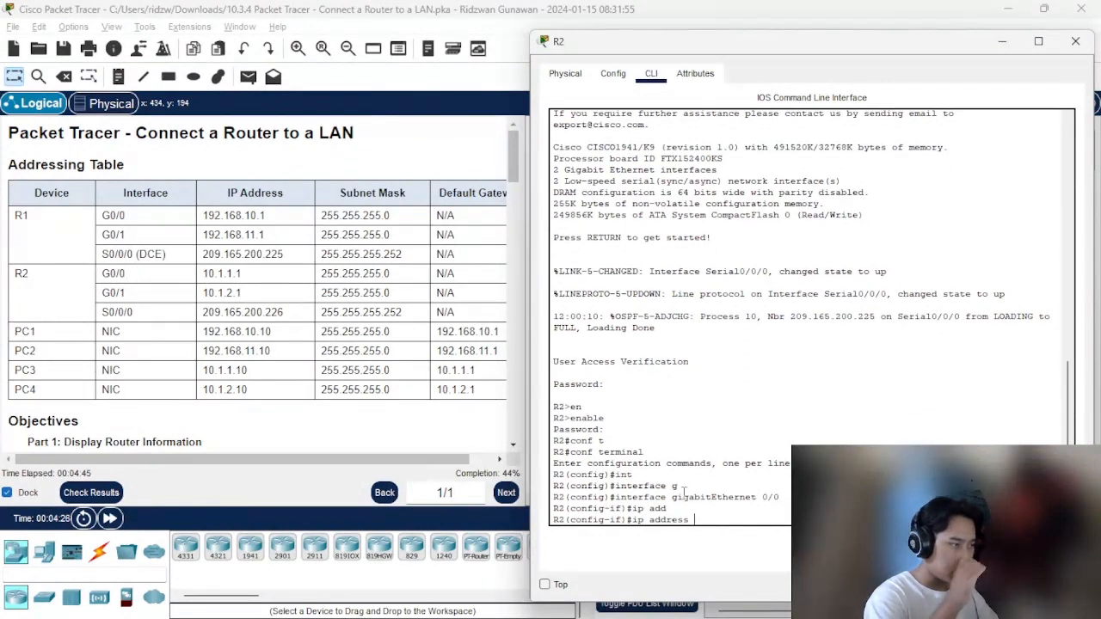
text(10.)
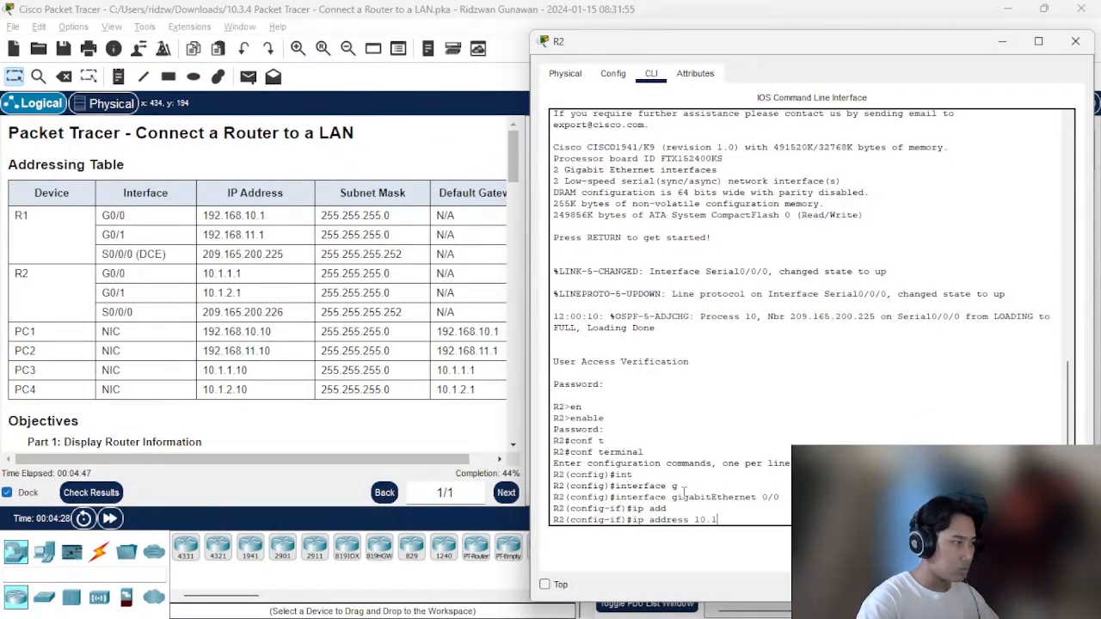
text(1.1.1 2)
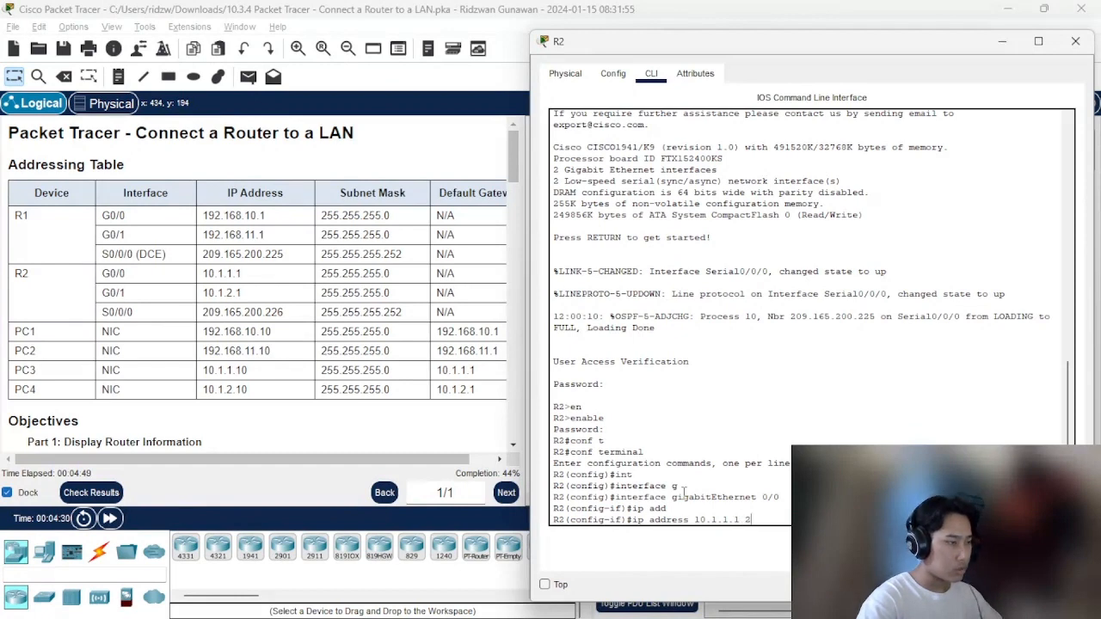
text(55.255.)
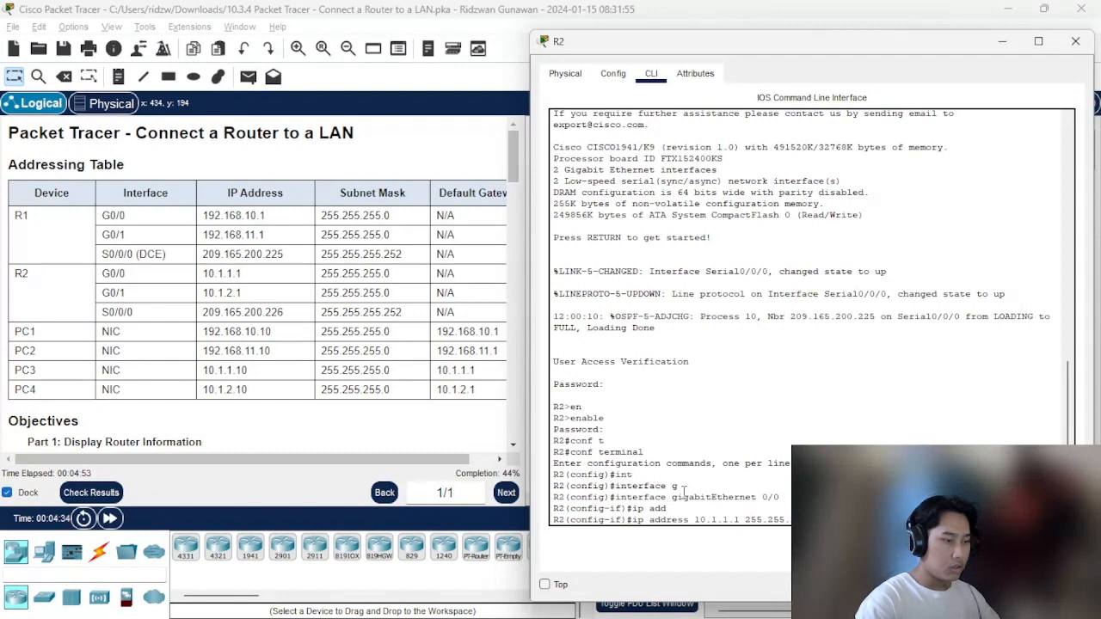
key(Return)
text(no shu)
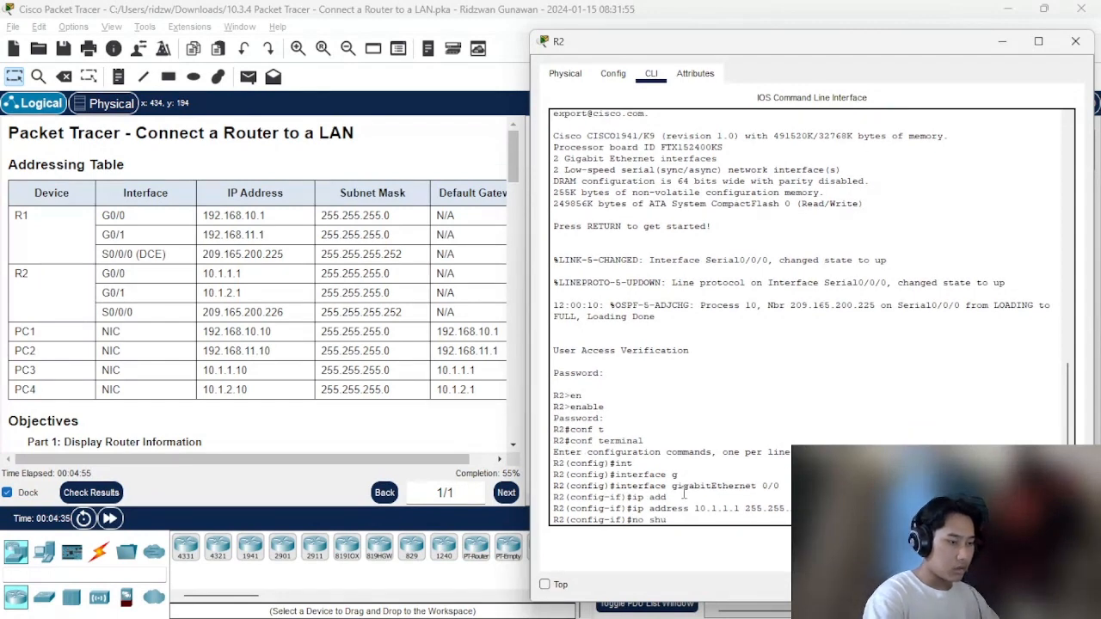
key(Tab)
key(Return)
key(Return)
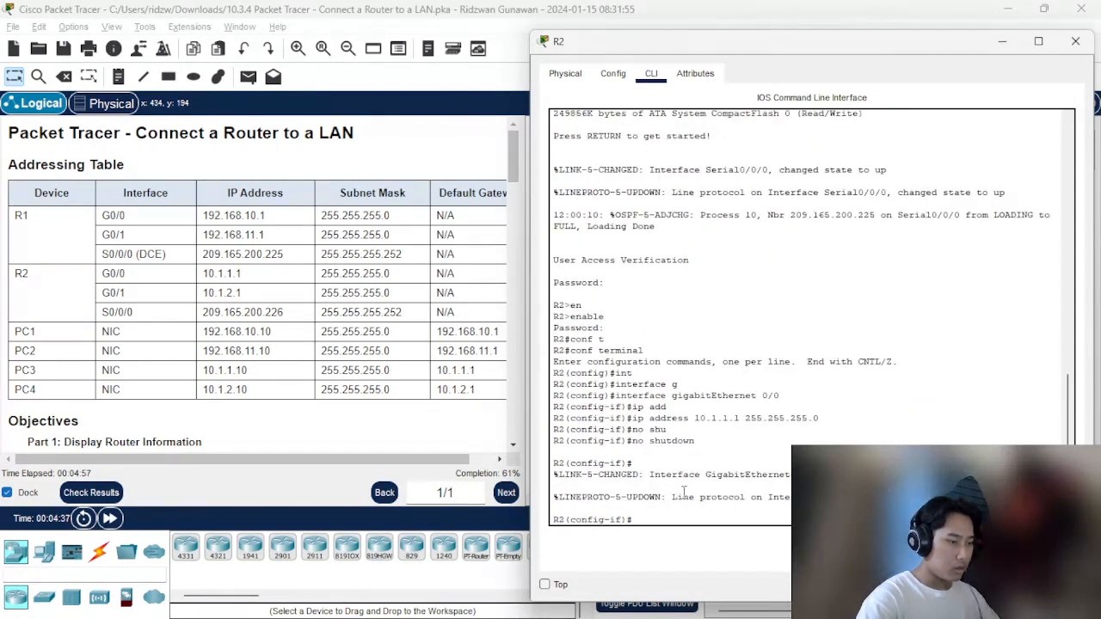
Add a LAN connection description to G0/0 and exit interface configuration.
text(des)
key(Tab)
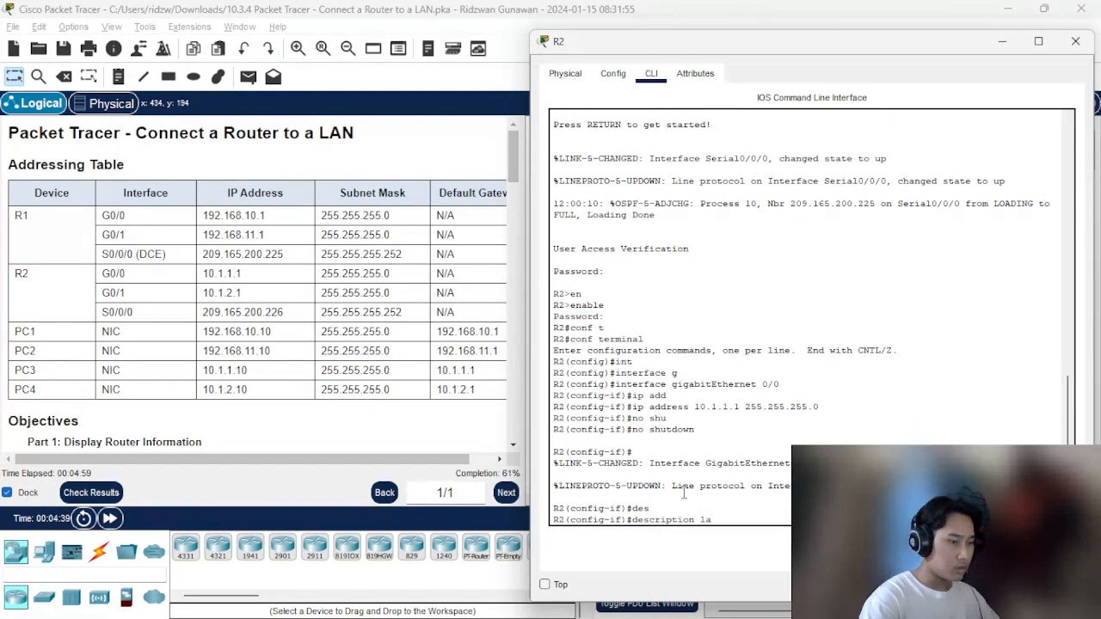
key(Caps_Lock)
text(LAB)
key(BackSpace)
text(N C)
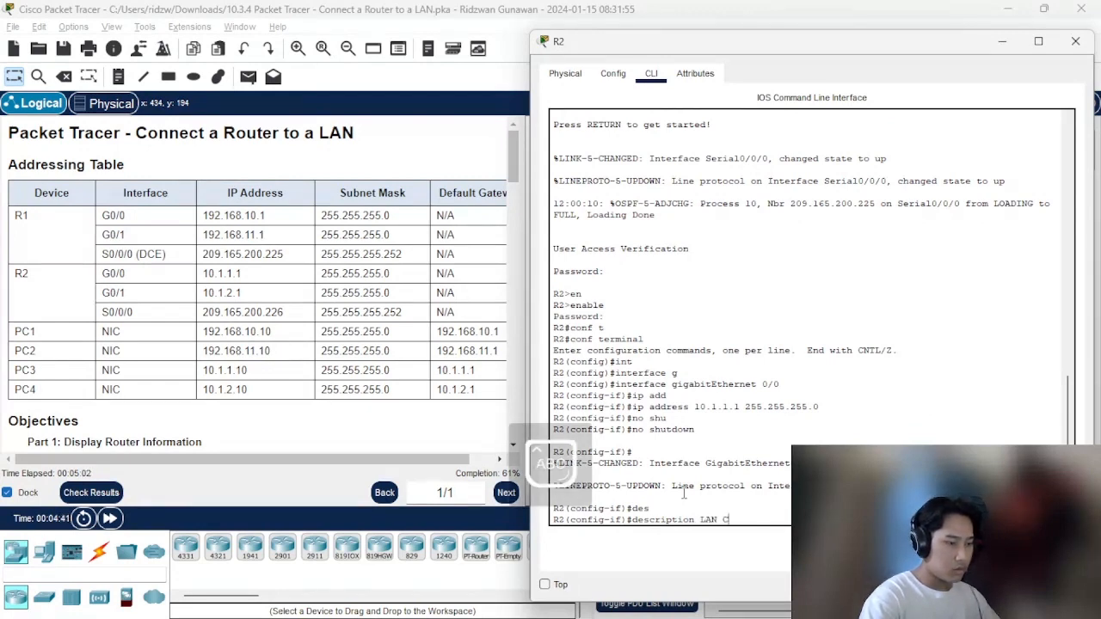
key(Caps_Lock)
text(on LAN c)
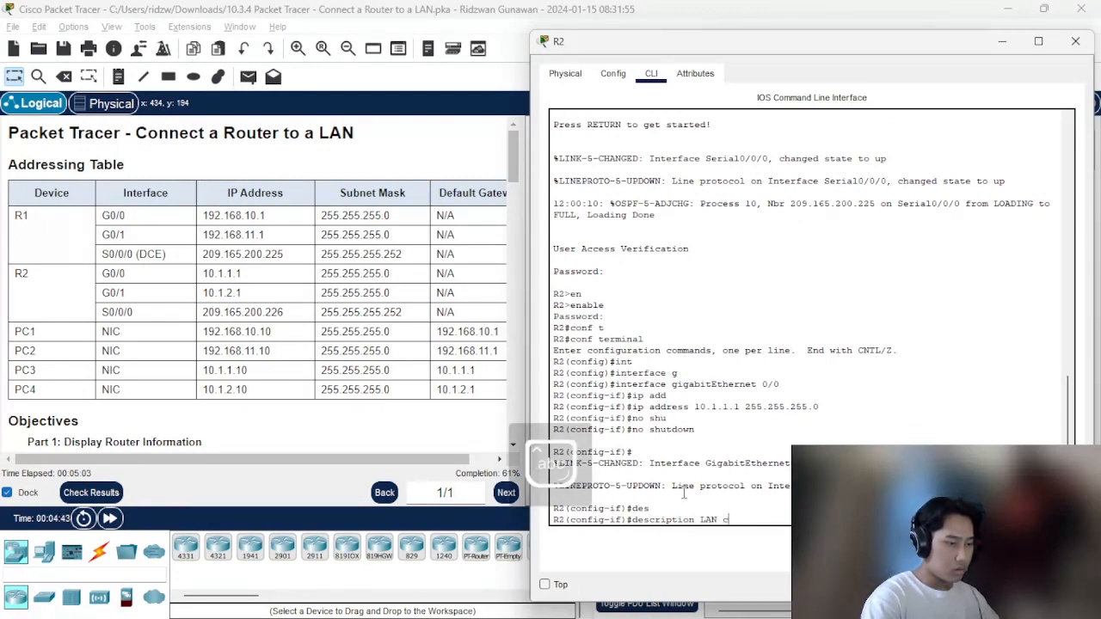
text(onnection t)
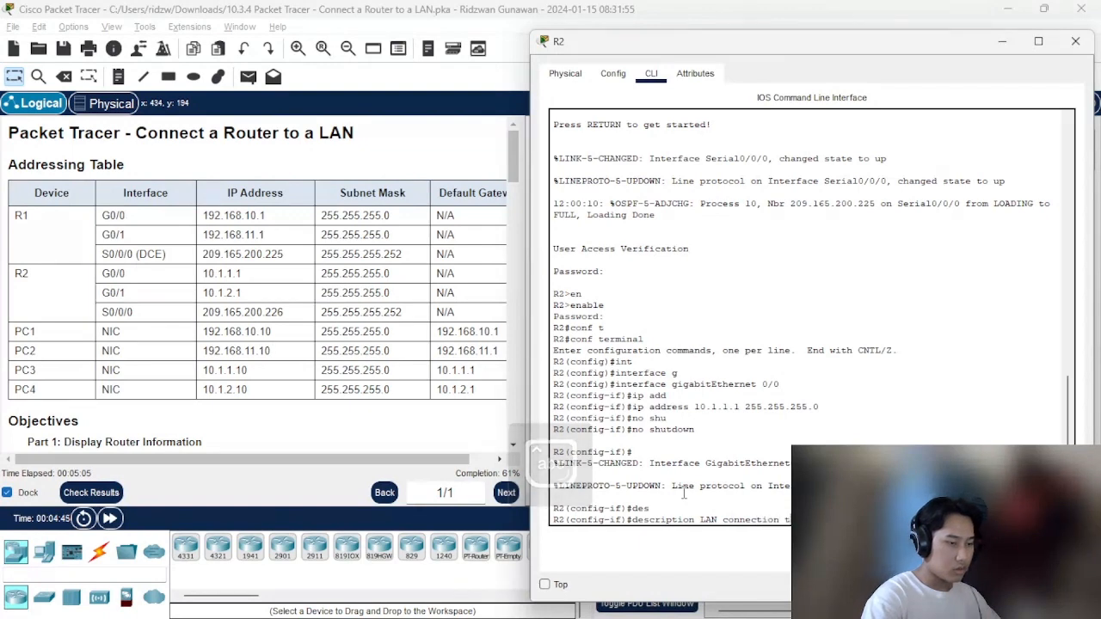
key(Caps_Lock)
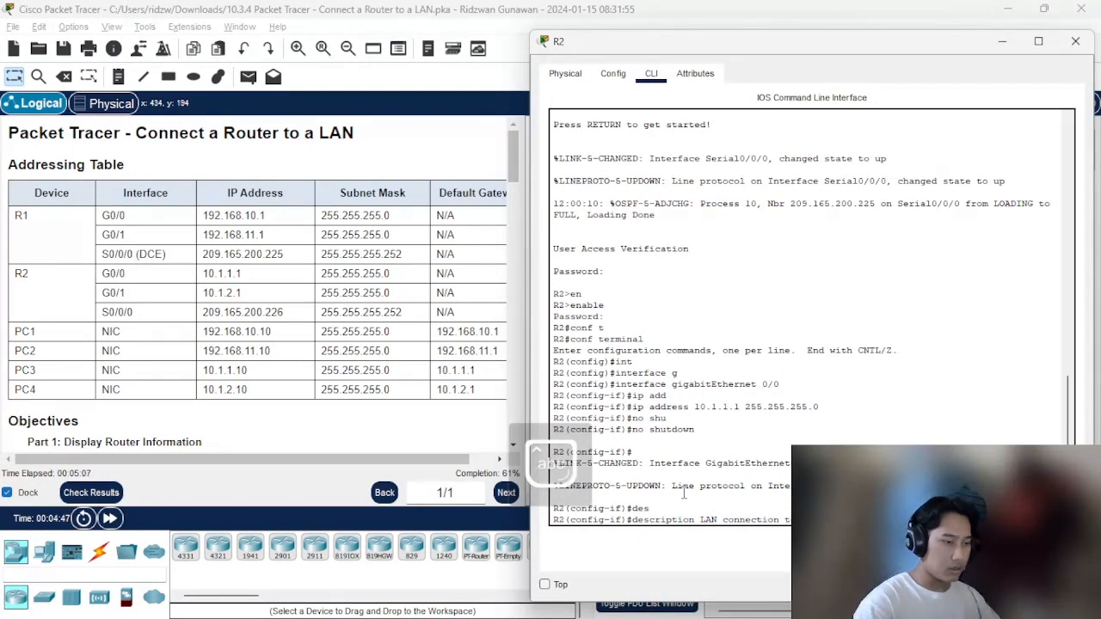
scroll(347, 243, down, 5)
scroll(297, 225, down, 10)
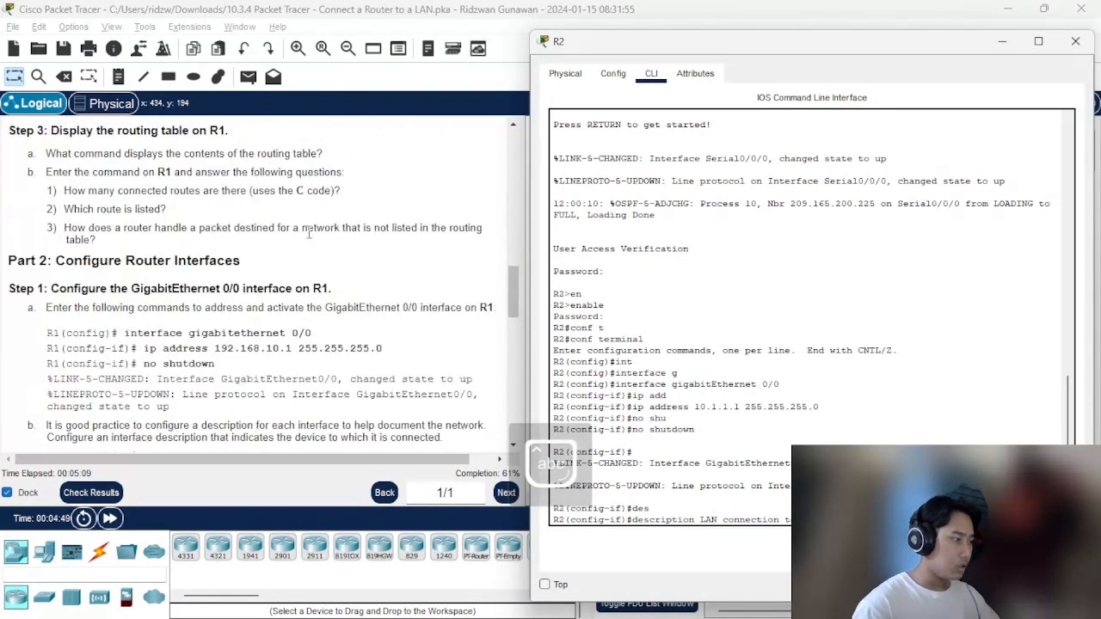
scroll(291, 225, down, 5)
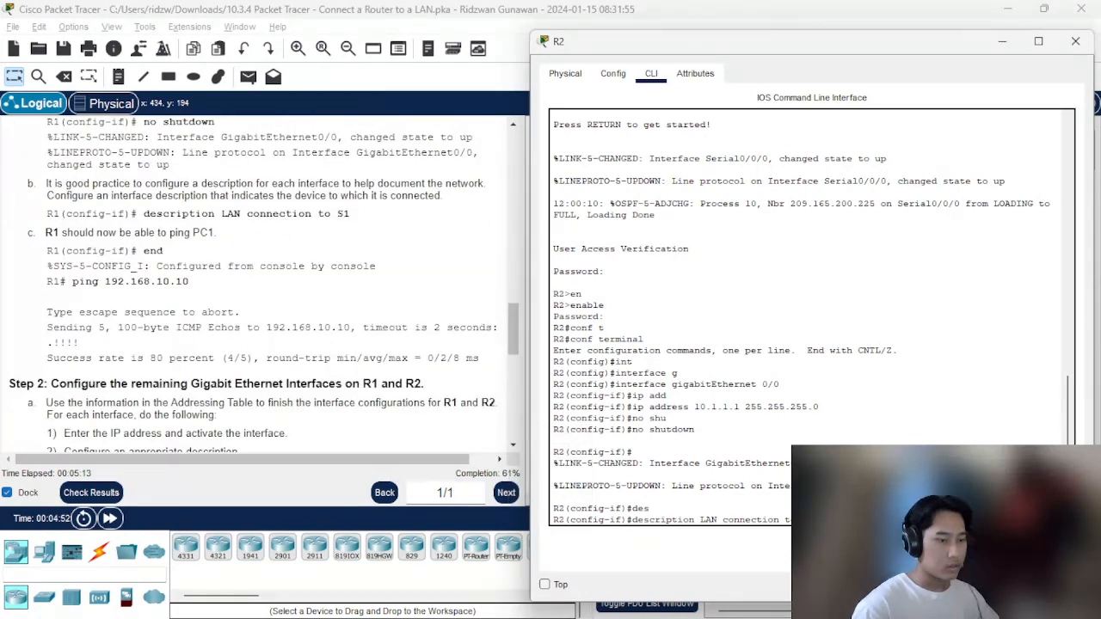
key(Return)
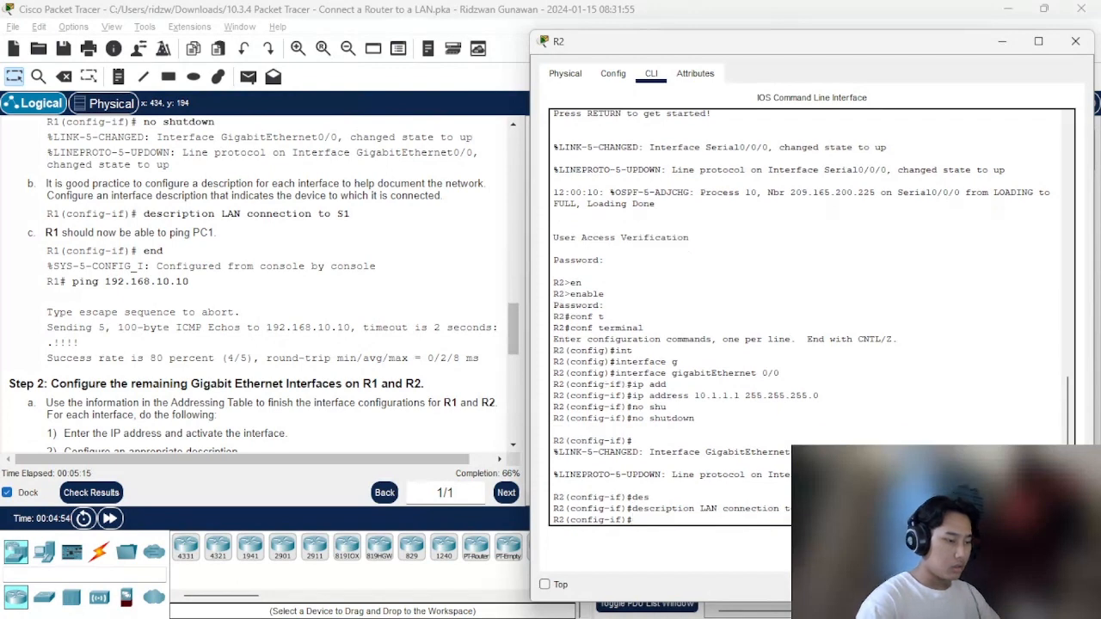
text(exit)
key(Return)
On R2, assign GigabitEthernet 0/1 the address 10.1.2.1 255.255.255.0 and enable it with no shutdown.
text(int)
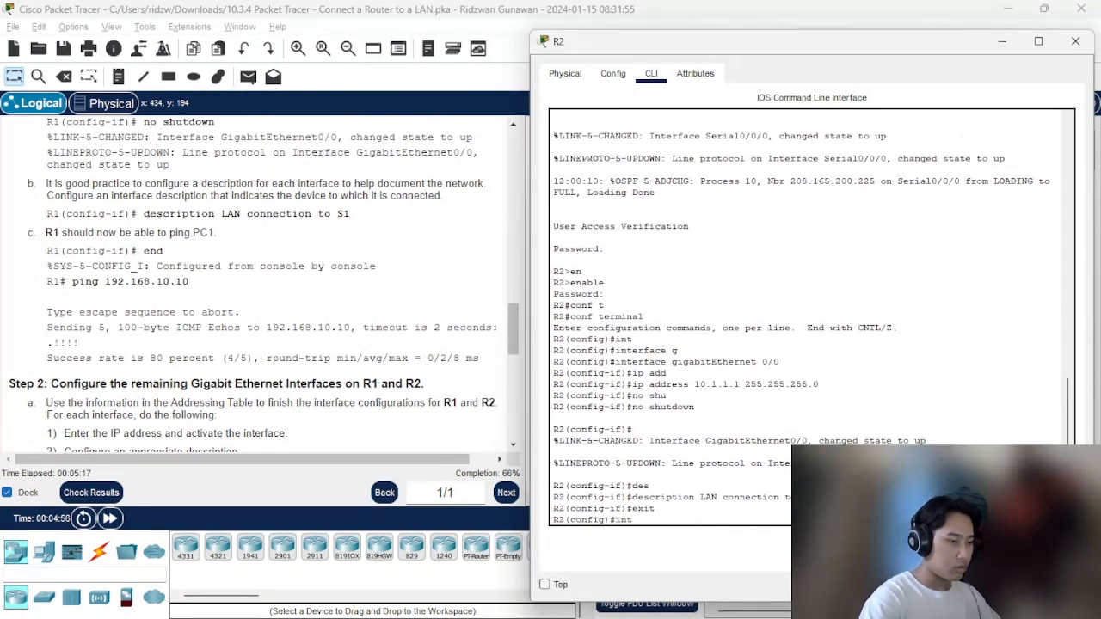
key(Tab)
scroll(258, 284, up, 10)
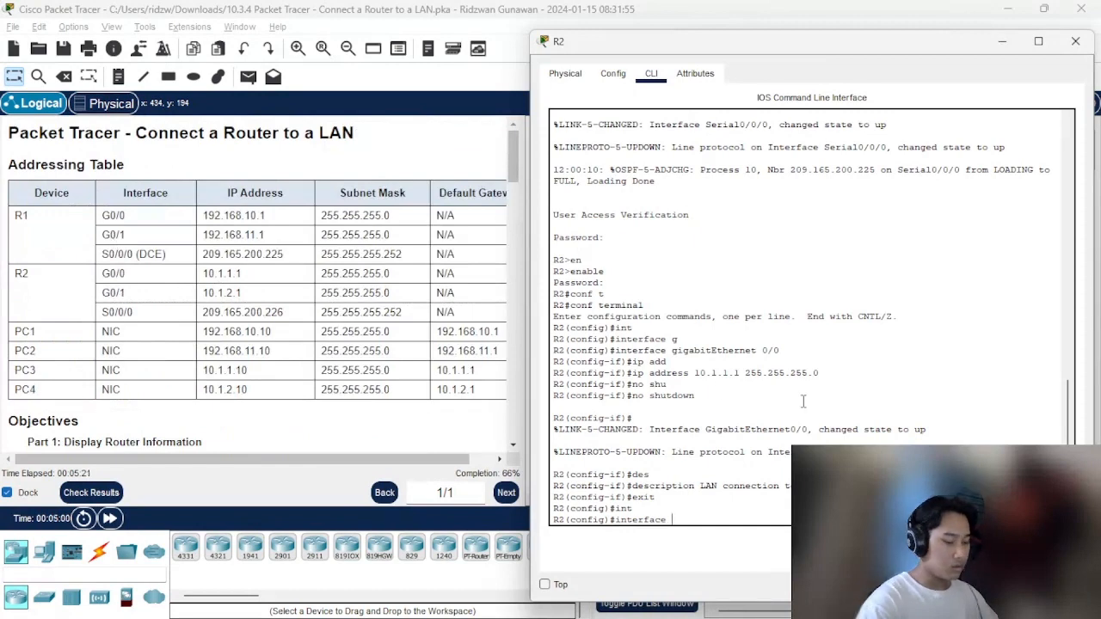
text(gi)
key(Tab)
text(0/1)
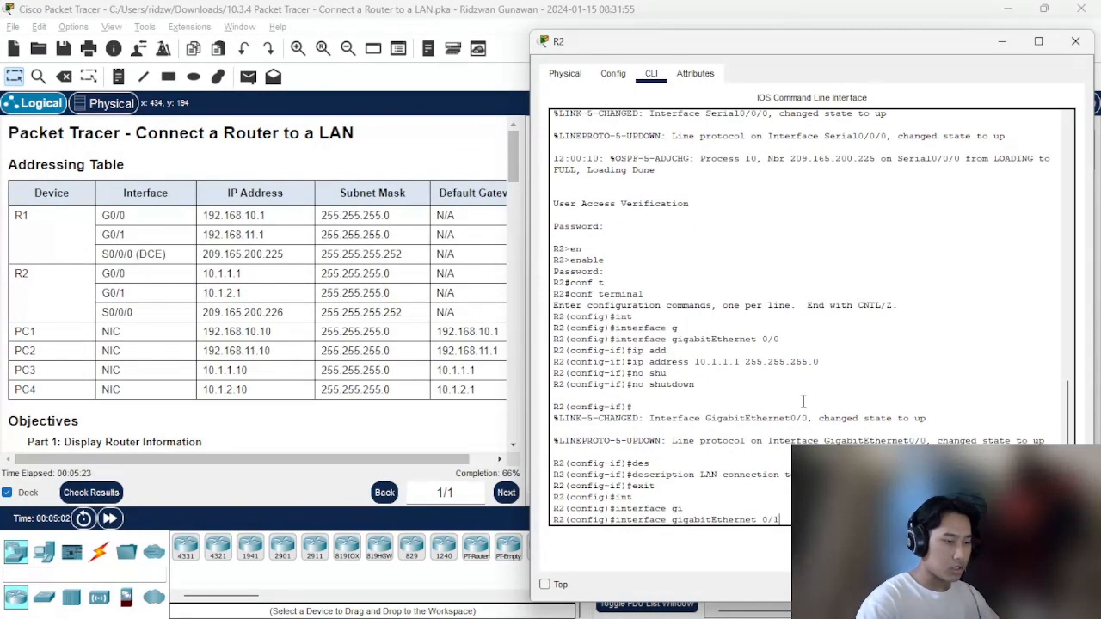
key(Return)
text(ip add)
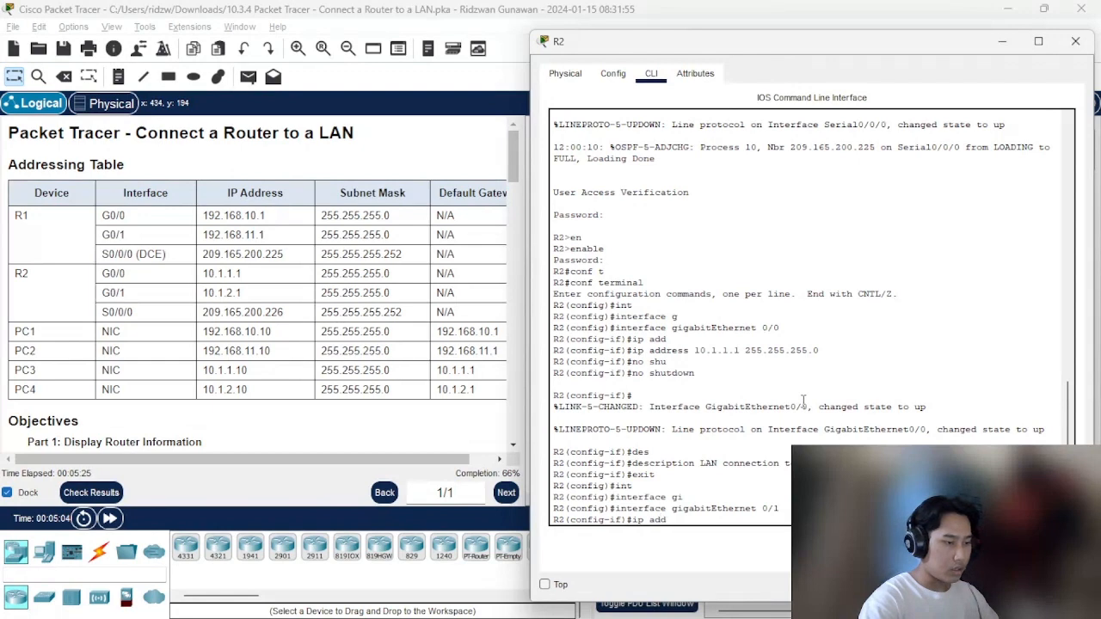
key(Tab)
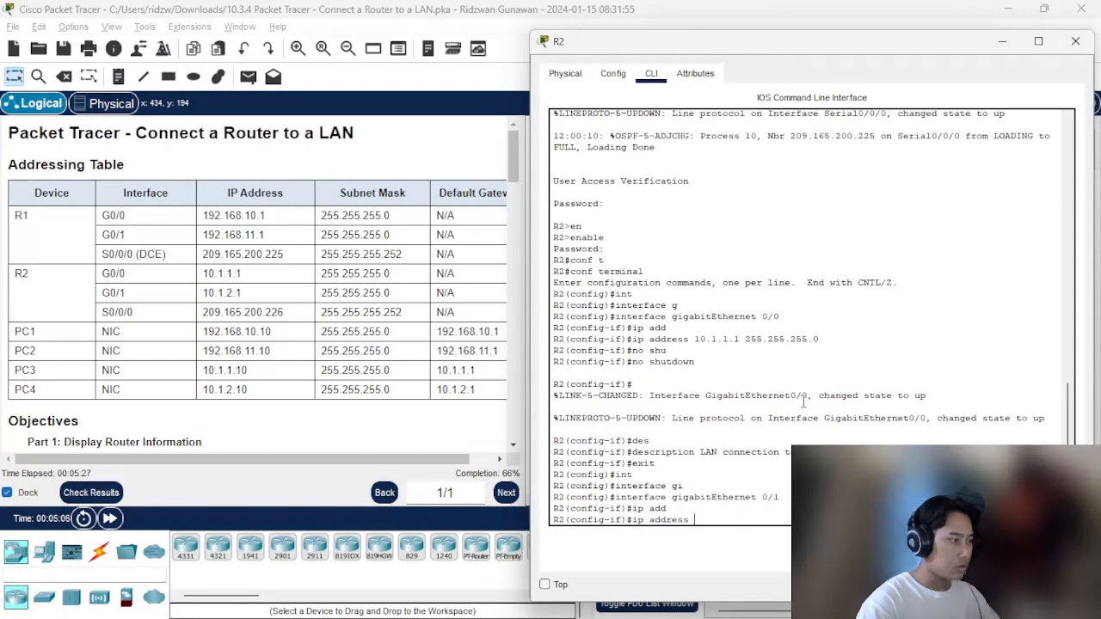
text(10.1.2.1)
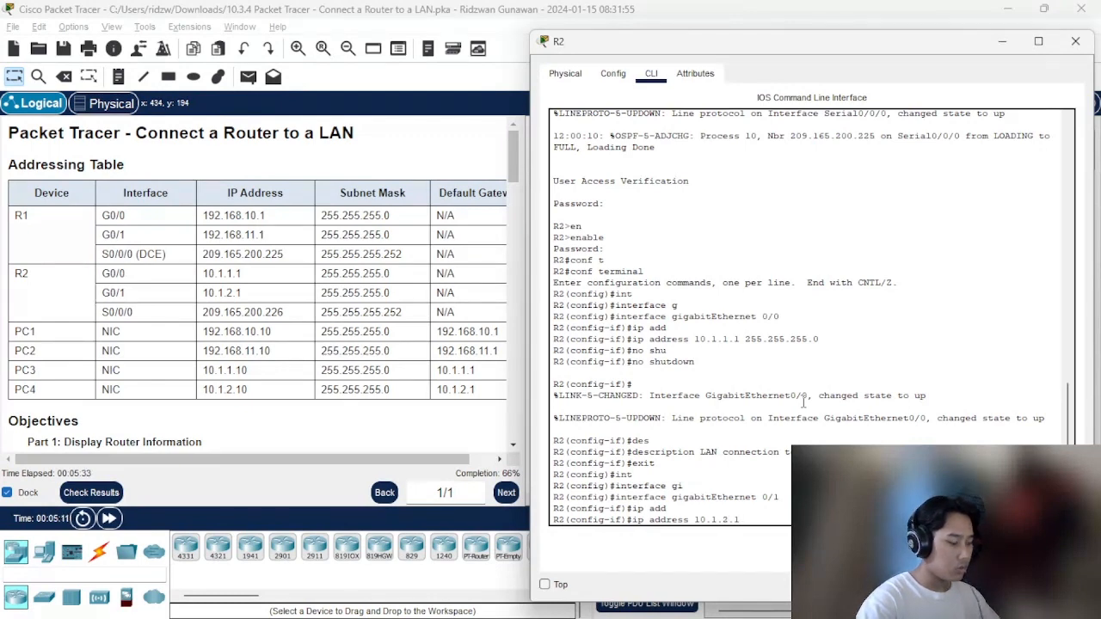
text(255.255.)
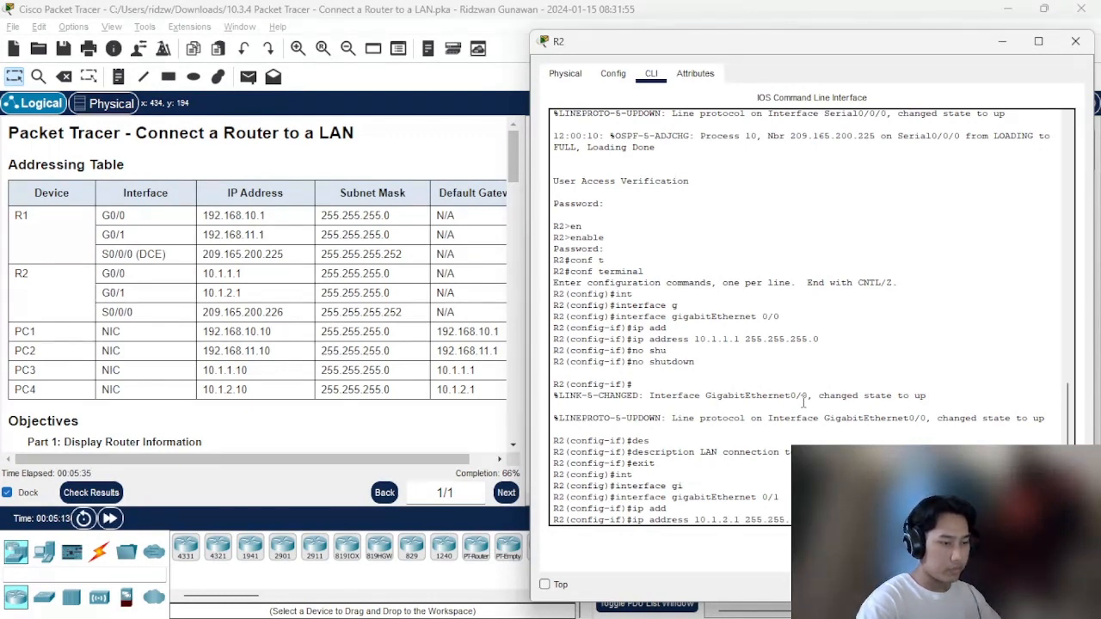
key(Return)
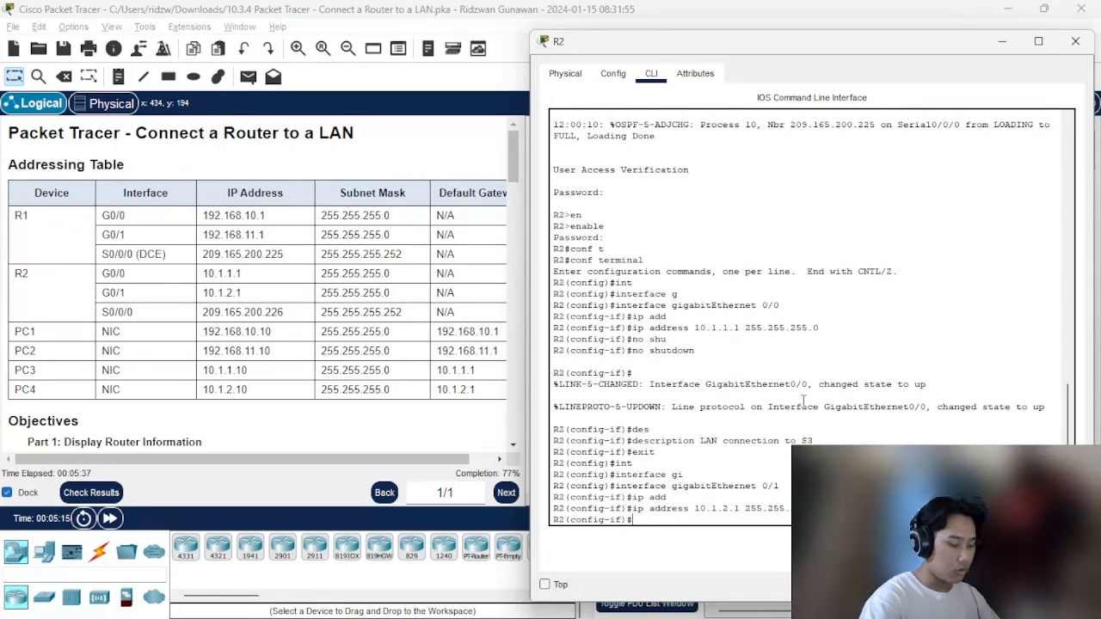
text(no shu)
key(Tab)
key(Return)
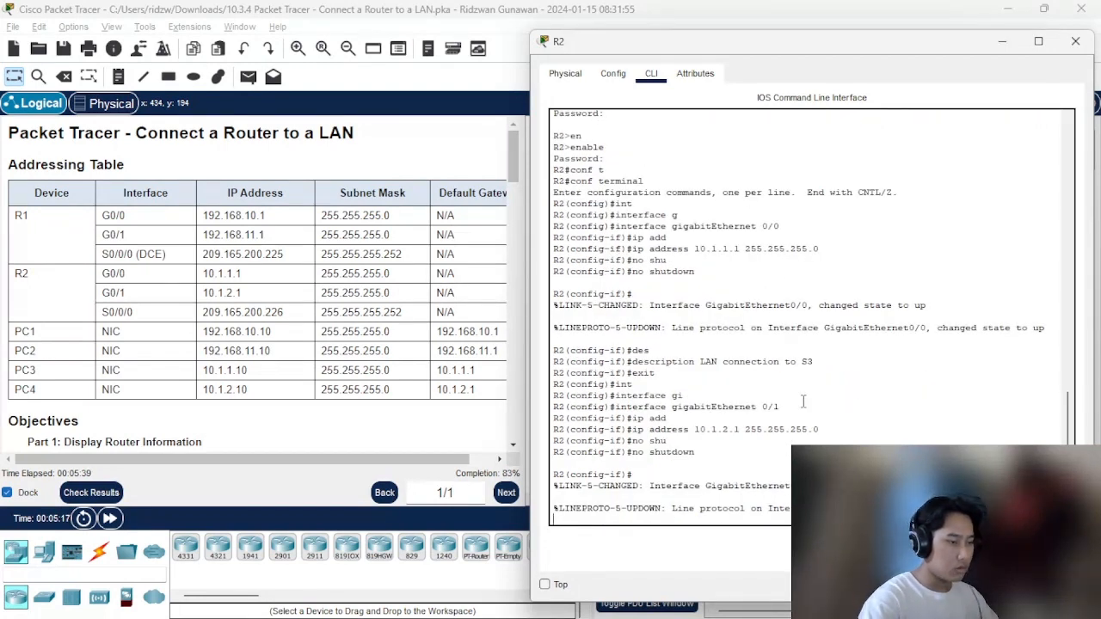
Reuse the earlier description command to label G0/1 'LAN connection to S4', then exit.
key(Return)
key(Up)
key(Up)
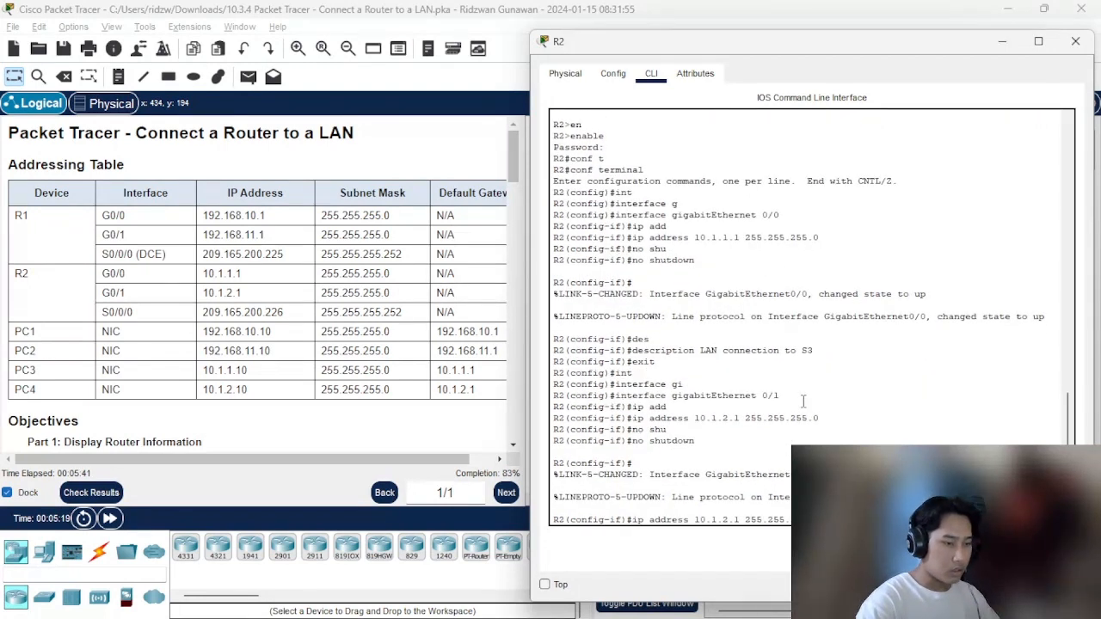
key(Up)
key(Up)
key(Up)
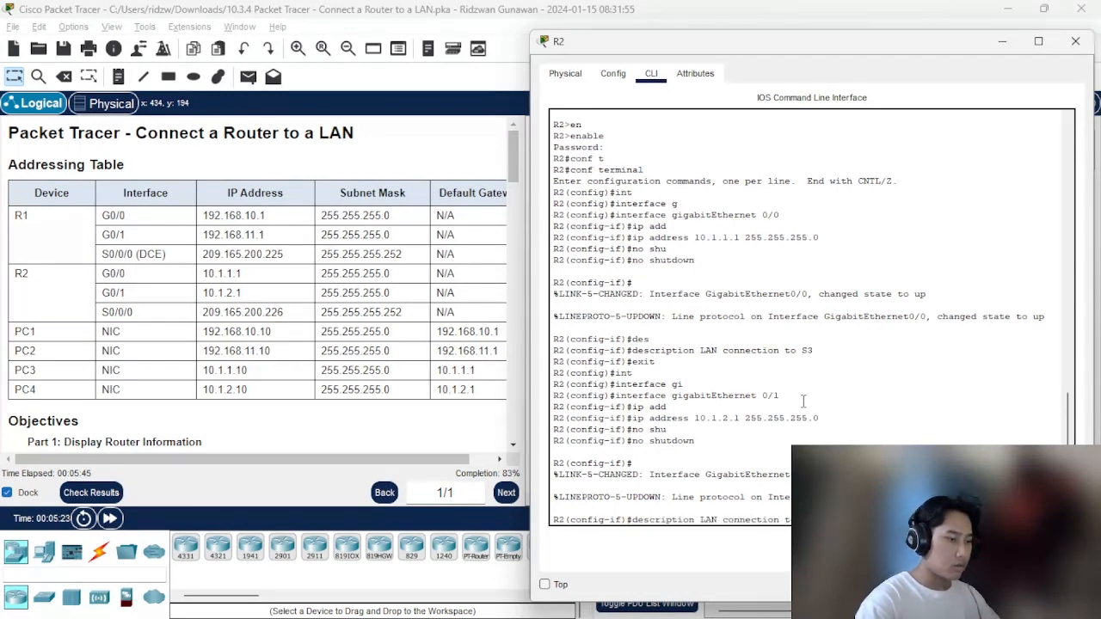
key(Return)
text(exit)
key(Return)
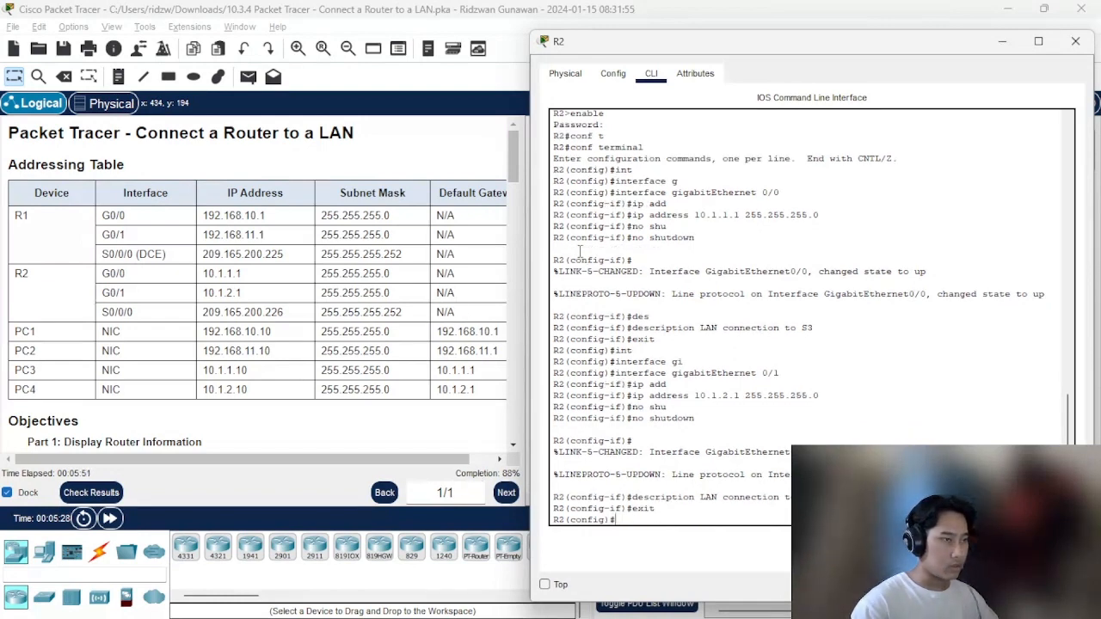
scroll(277, 333, down, 5)
scroll(277, 334, down, 8)
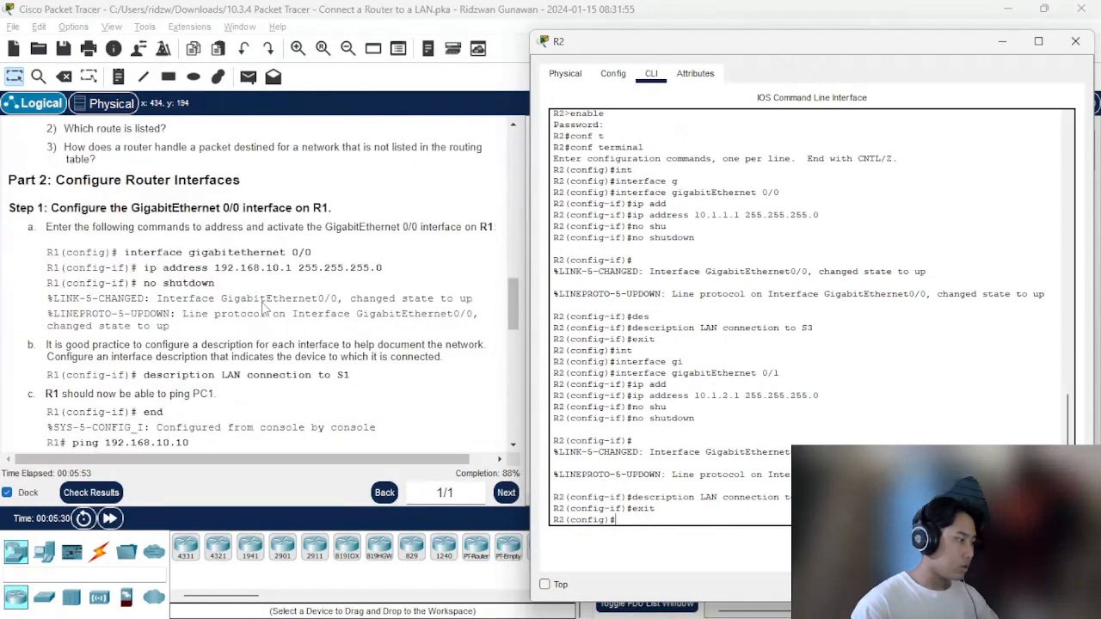
scroll(265, 308, down, 5)
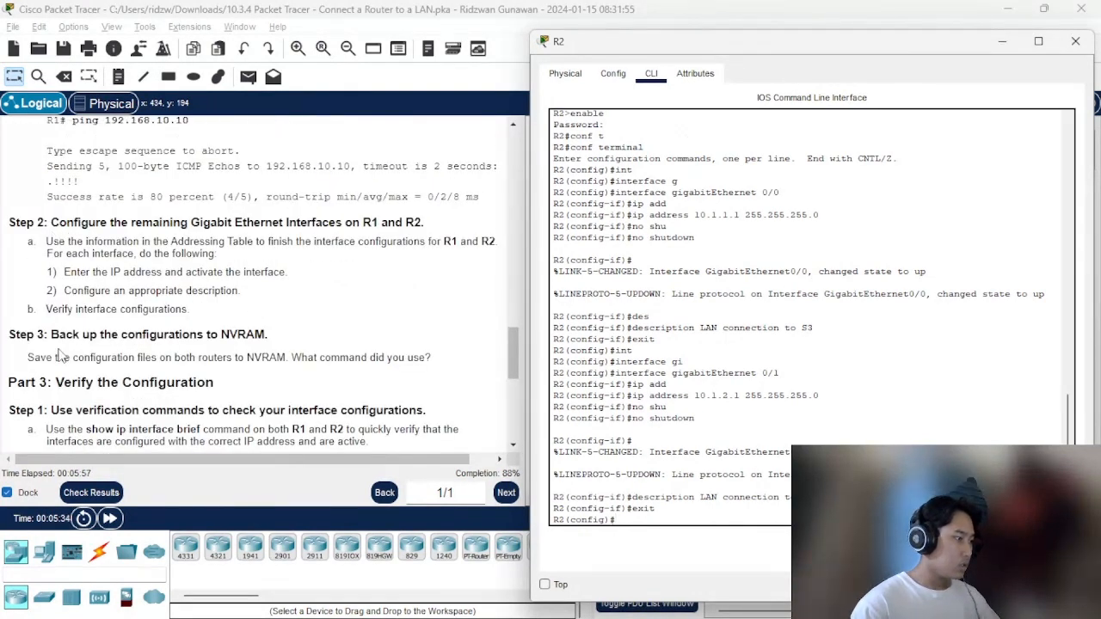
scroll(63, 353, down, 3)
scroll(91, 309, up, 6)
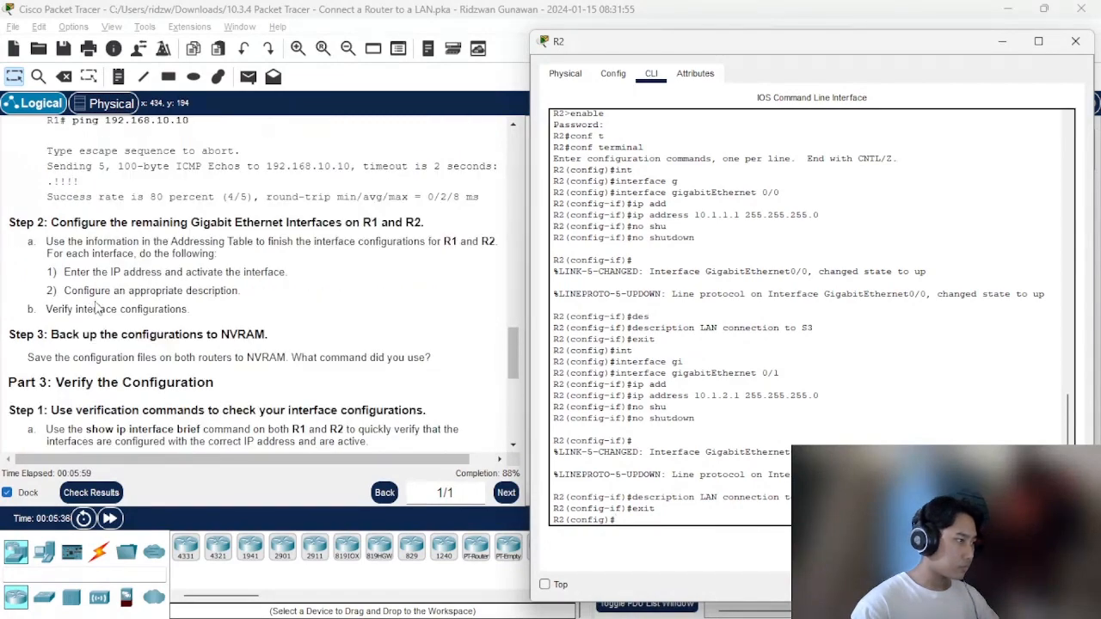
scroll(121, 291, down, 9)
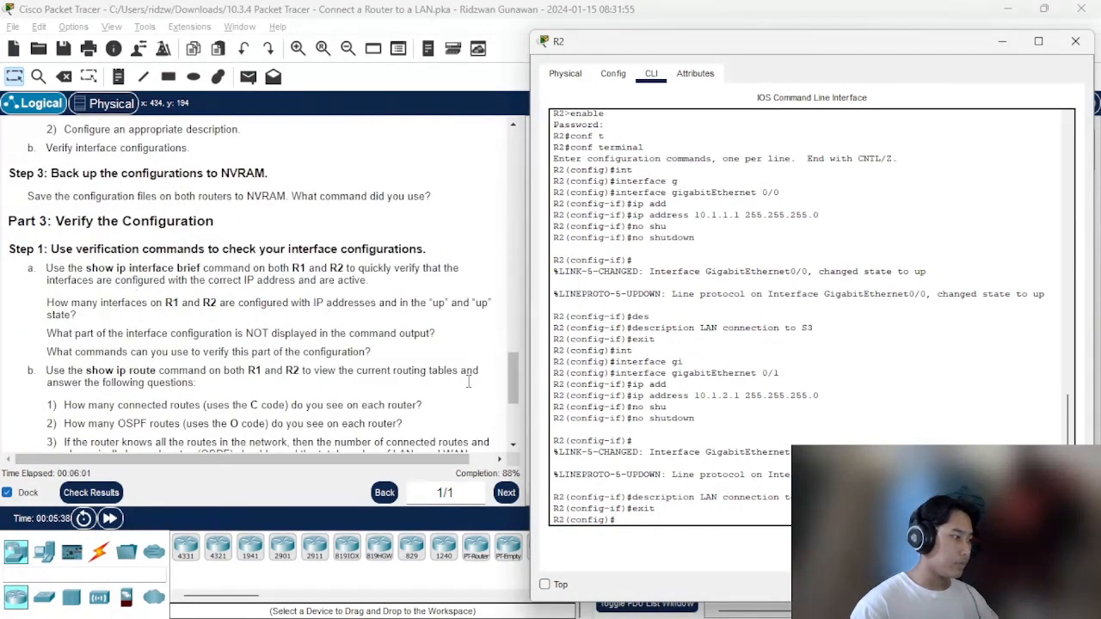
scroll(256, 311, down, 6)
scroll(256, 312, up, 3)
scroll(256, 311, down, 5)
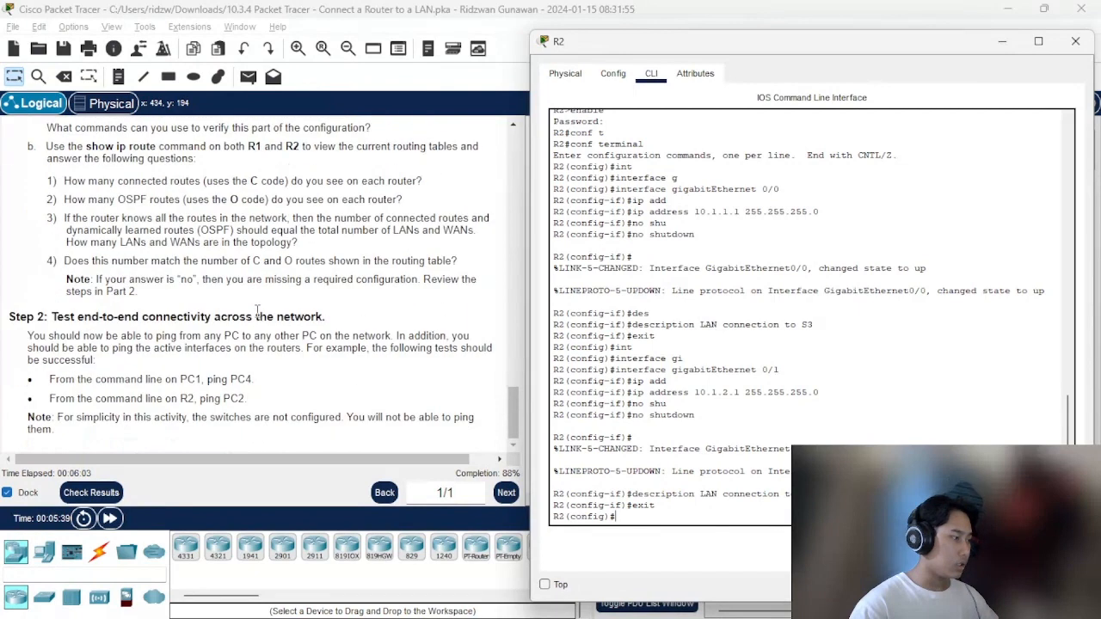
scroll(256, 311, up, 8)
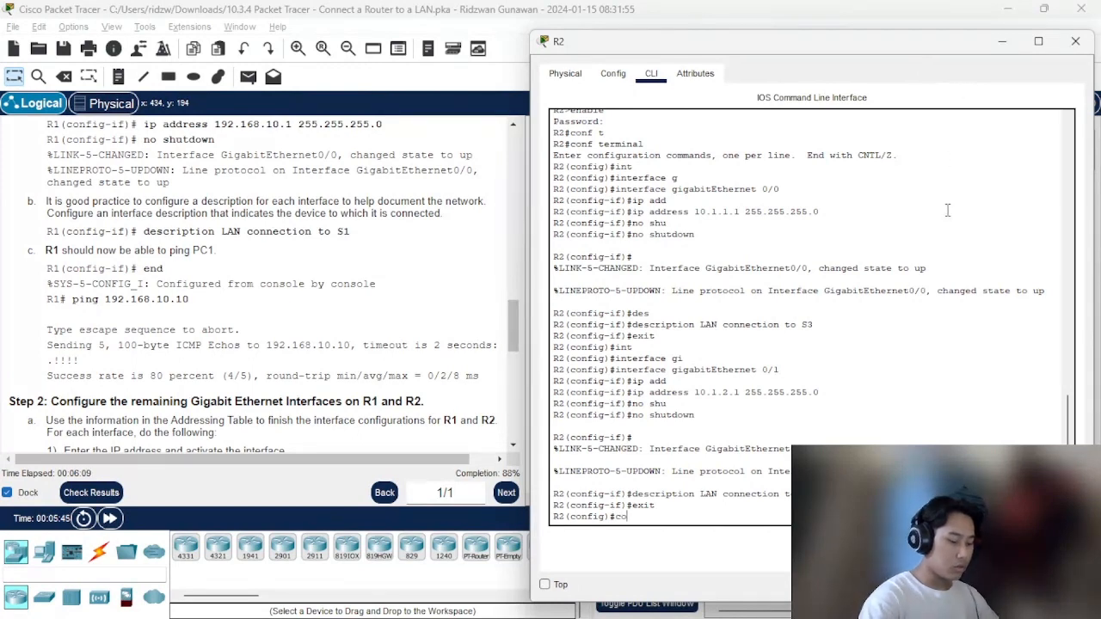
Exit to privileged EXEC and run copy running-config startup-config on R2, accepting the default filename.
text(py)
key(BackSpace)
text(ecit)
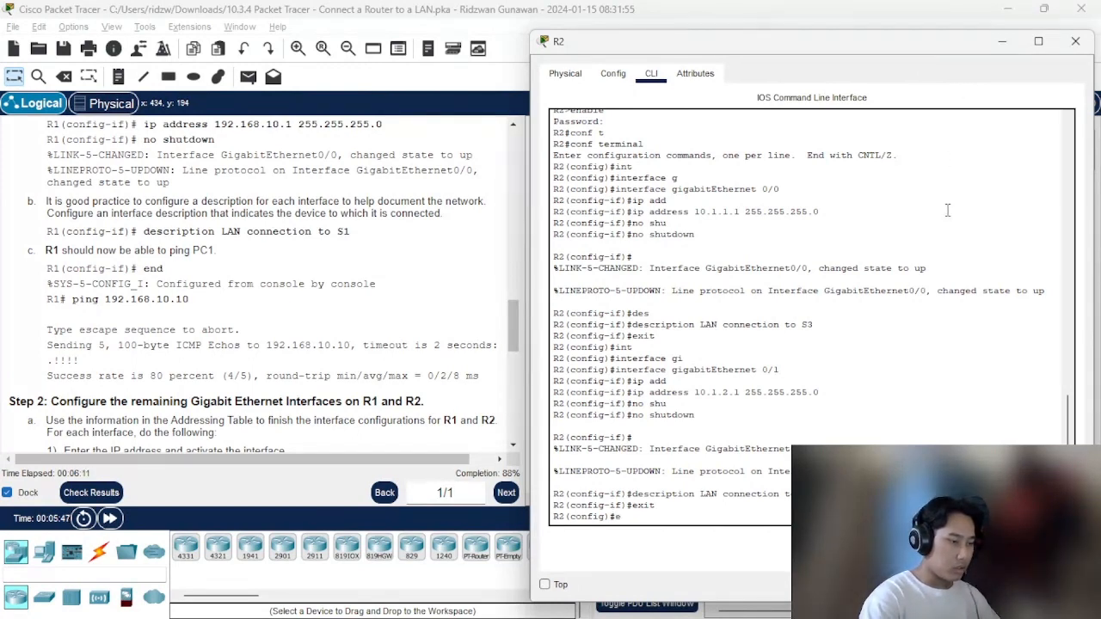
key(BackSpace)
key(BackSpace)
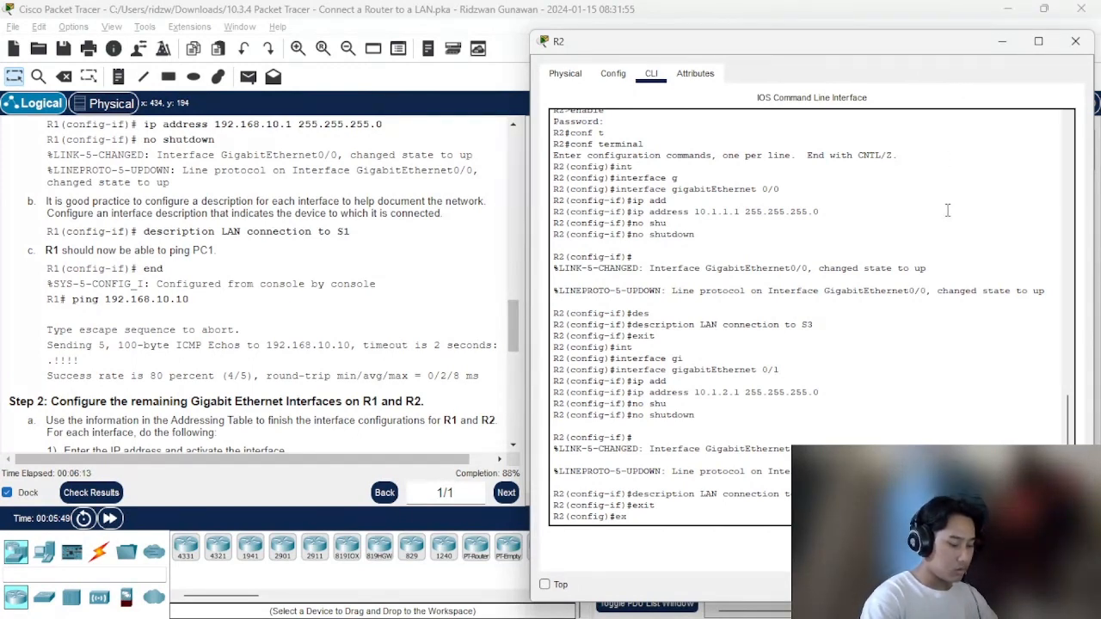
text(it)
key(Return)
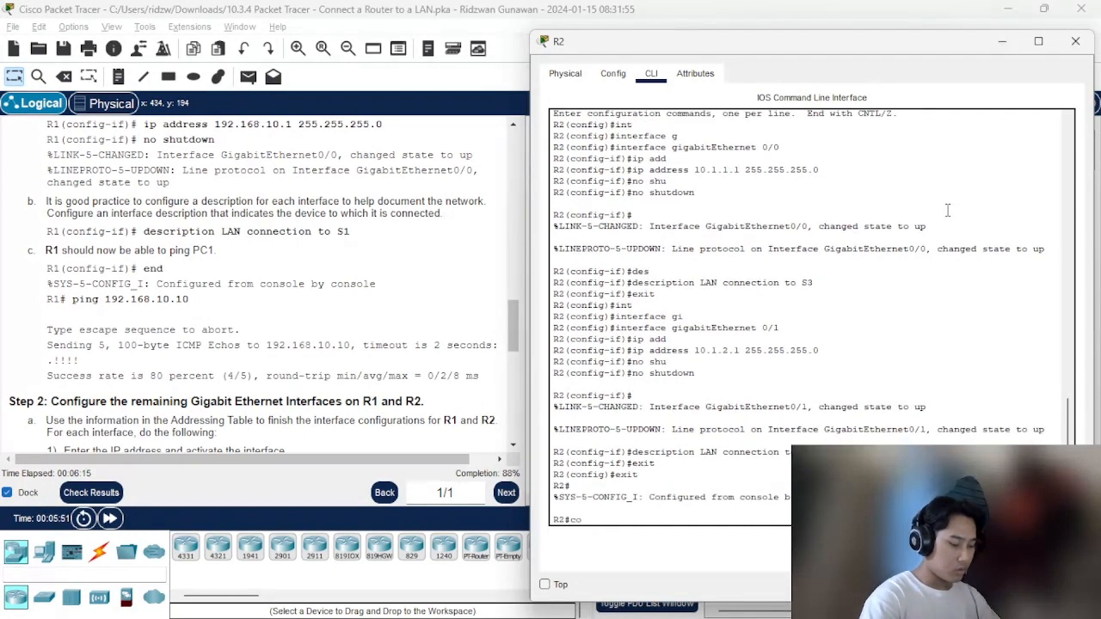
text(copy run)
key(Tab)
text(s)
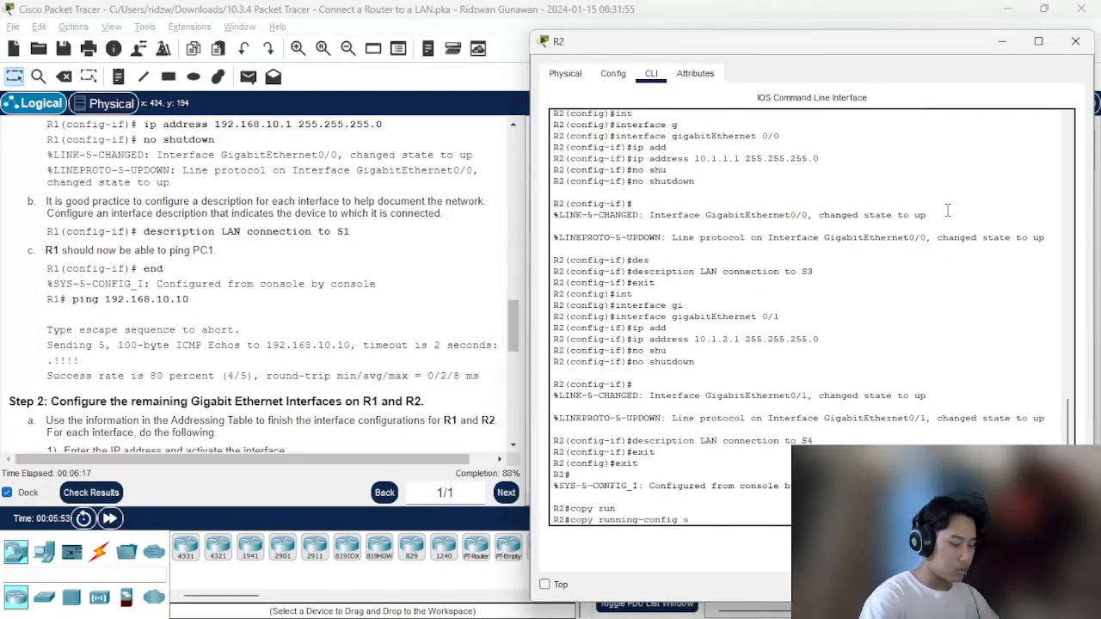
text(tar)
key(Tab)
key(Return)
key(Return)
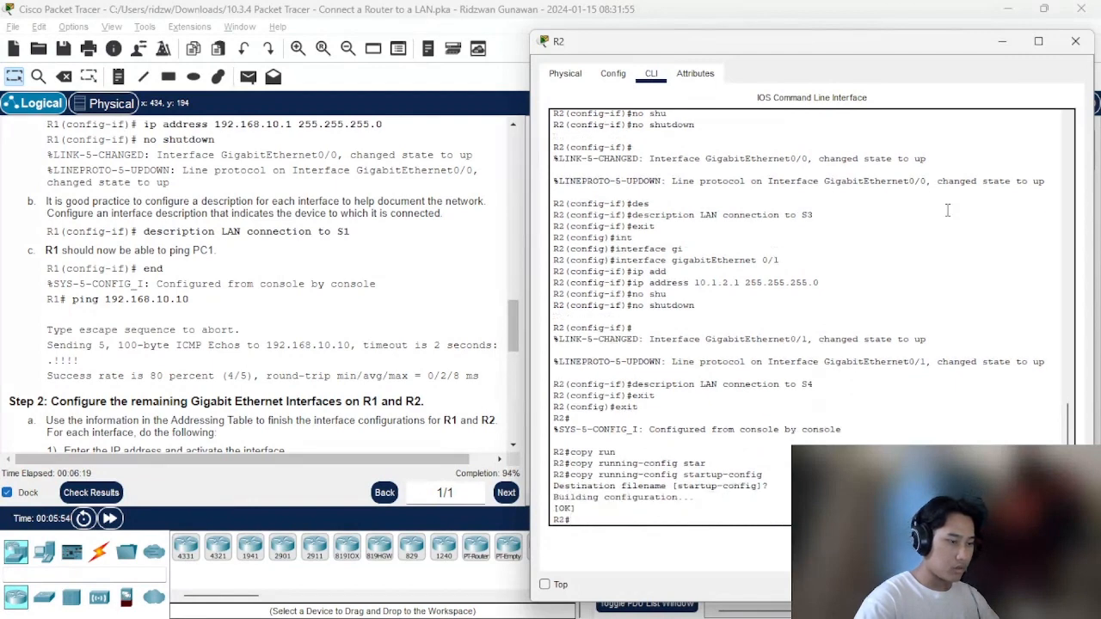
Minimize R2's window, bring up R1's CLI and leave configuration mode.
click(1003, 41)
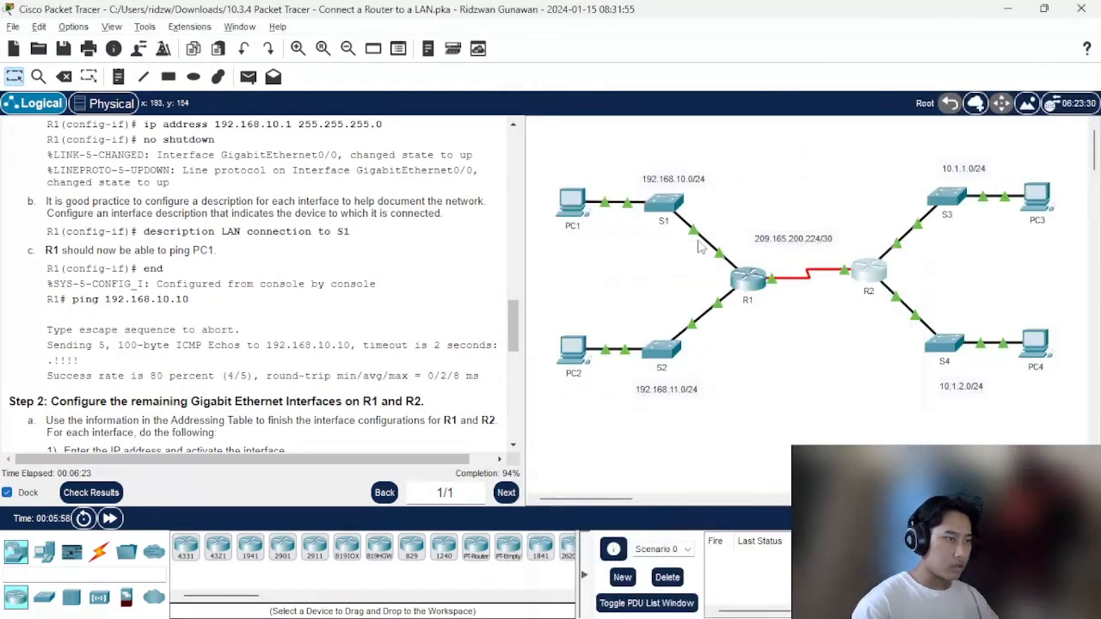
click(757, 282)
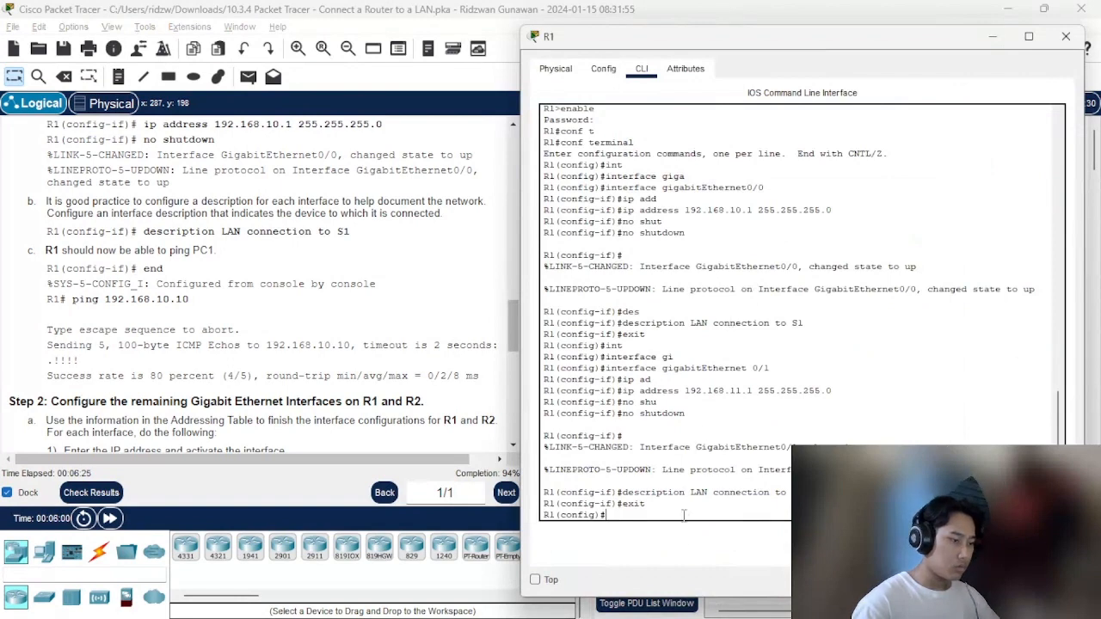
key(Return)
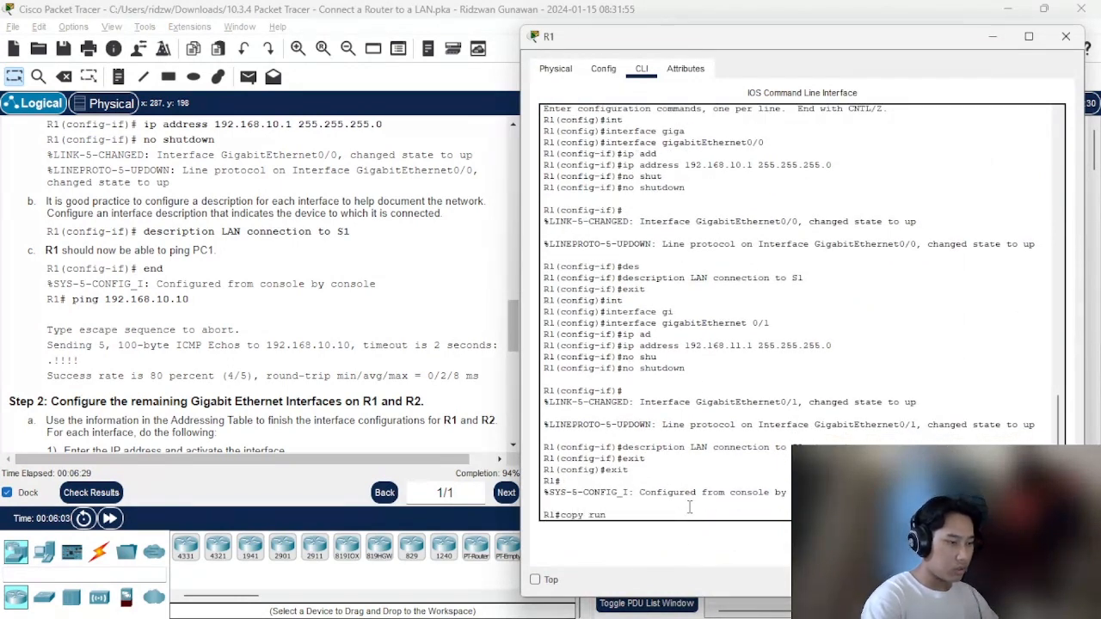
Run copy running-config startup-config on R1, accepting the default filename.
text(copy run)
key(Tab)
text(star)
key(Tab)
key(Return)
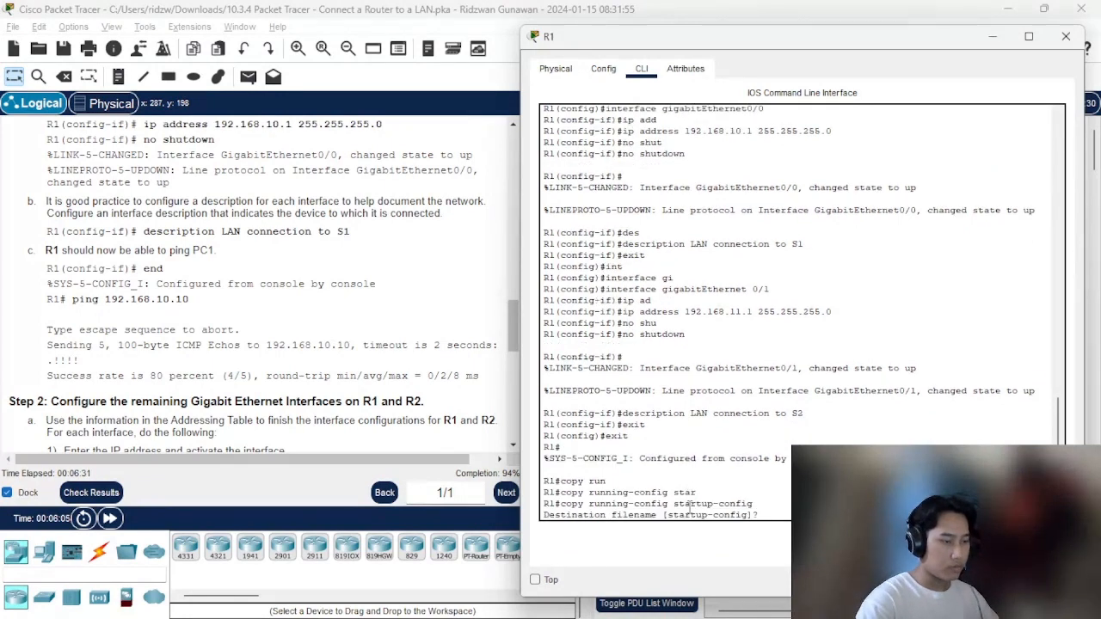
key(Return)
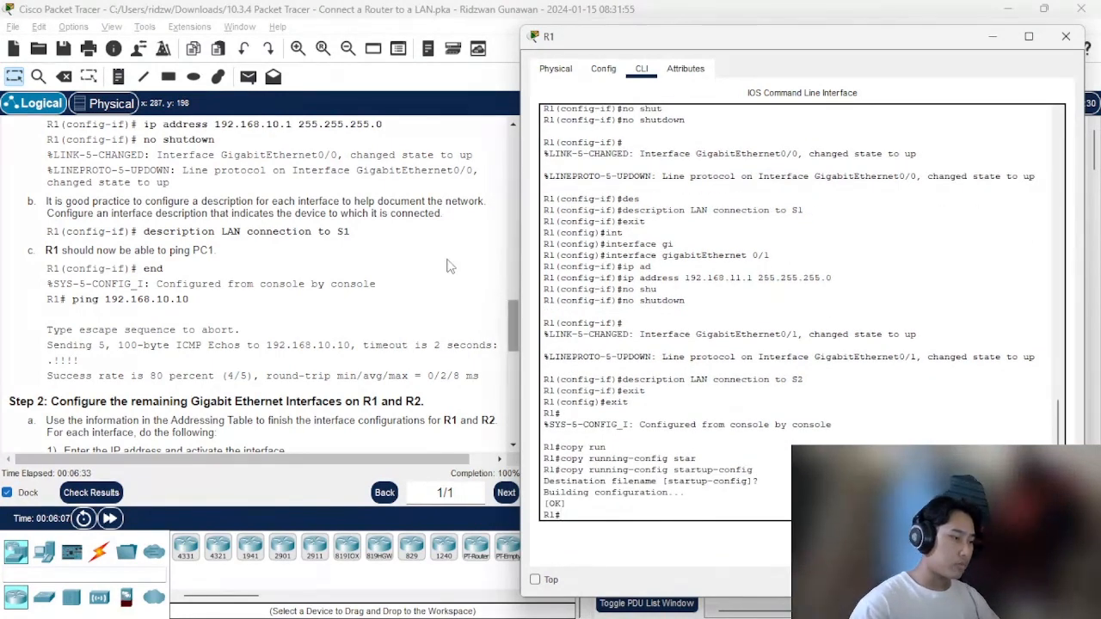
drag(660, 41, 736, 29)
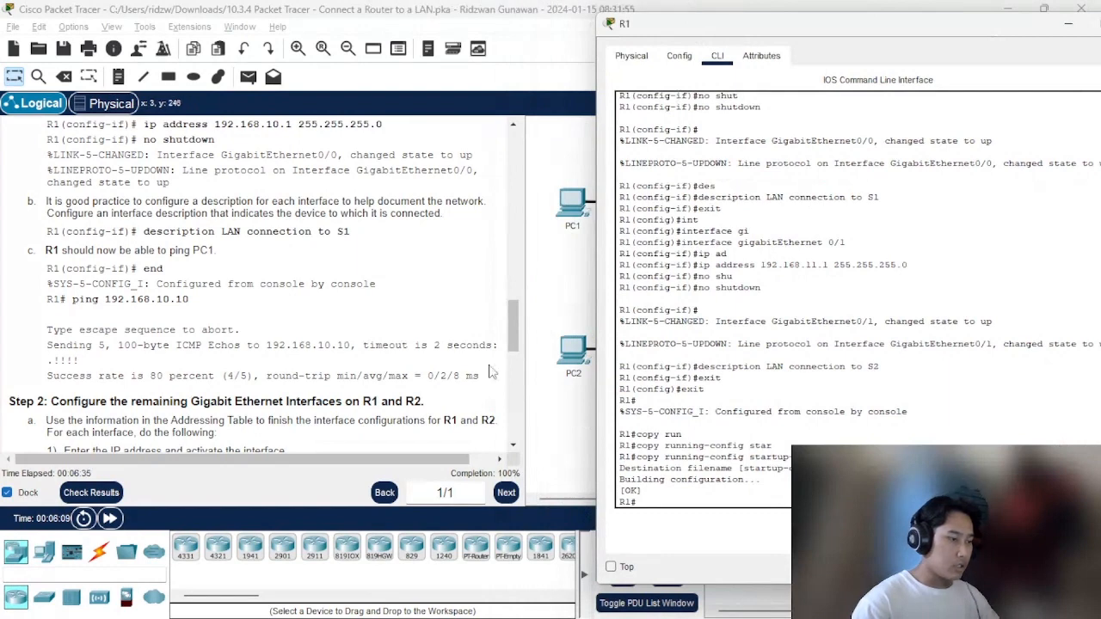
Check the results, confirm the 54/54 score on Assessment Items, and close the Activity Results window.
click(91, 492)
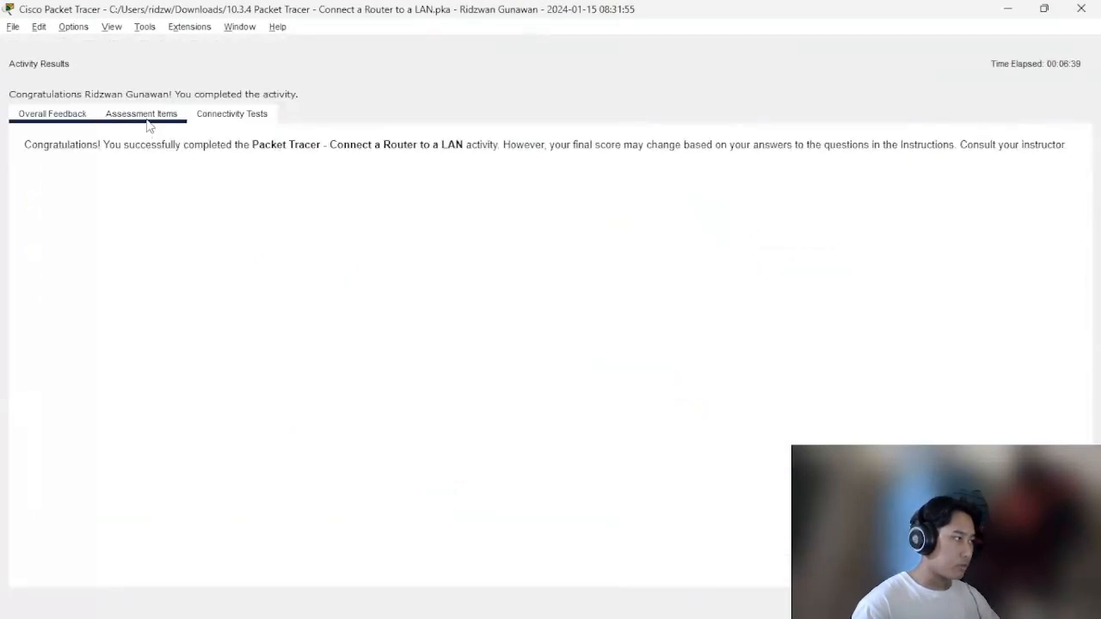
click(147, 119)
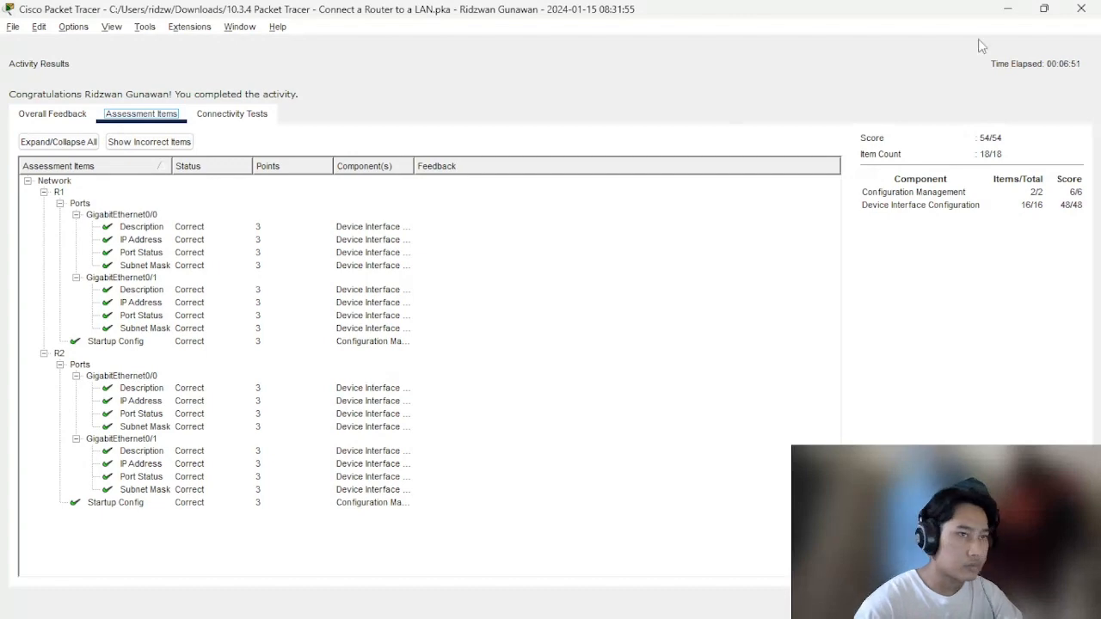
click(1080, 10)
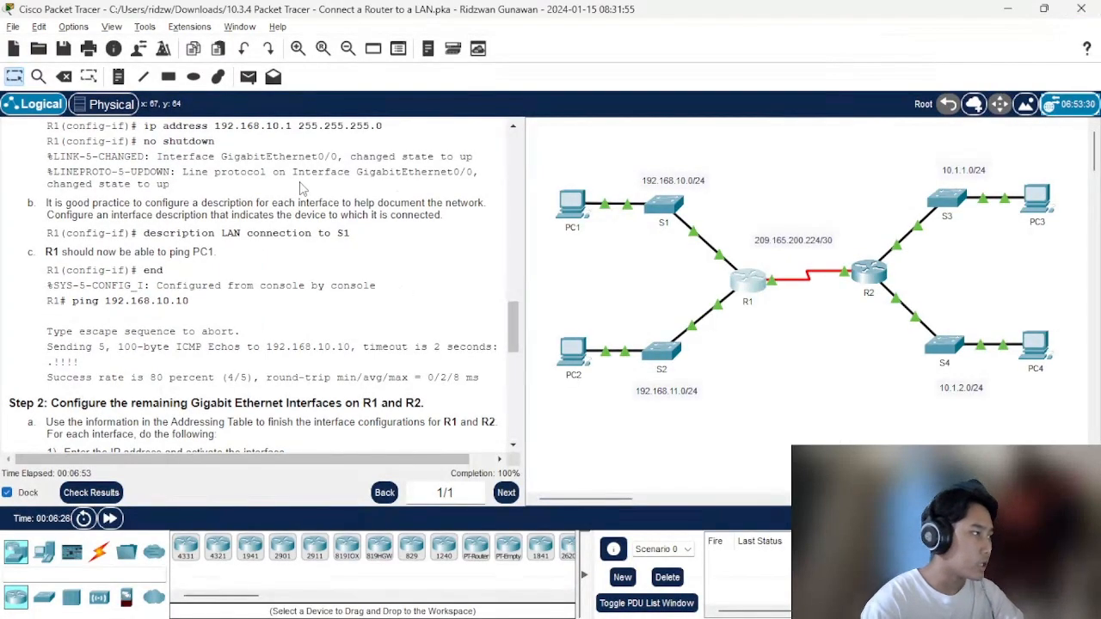
scroll(301, 188, up, 15)
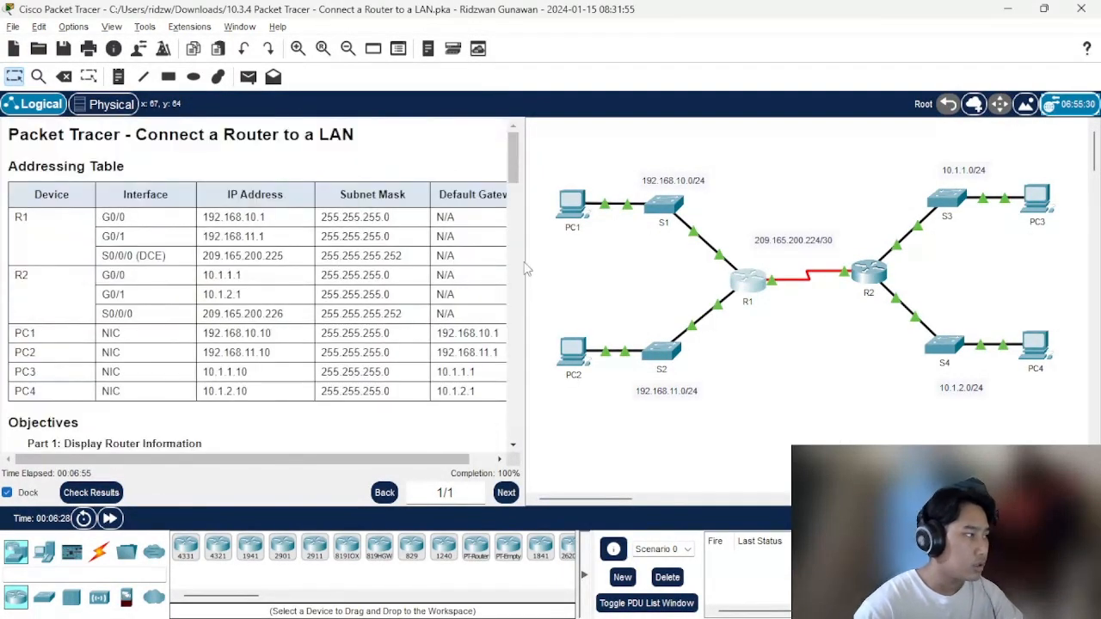